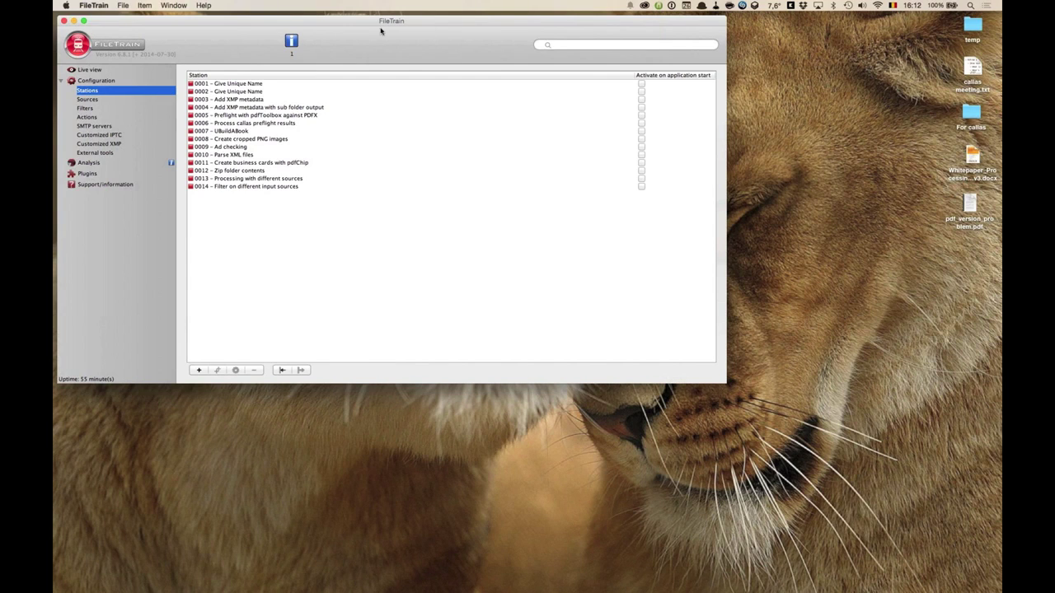
Review the live view and the configured stations, sources, filters and actions
click(107, 71)
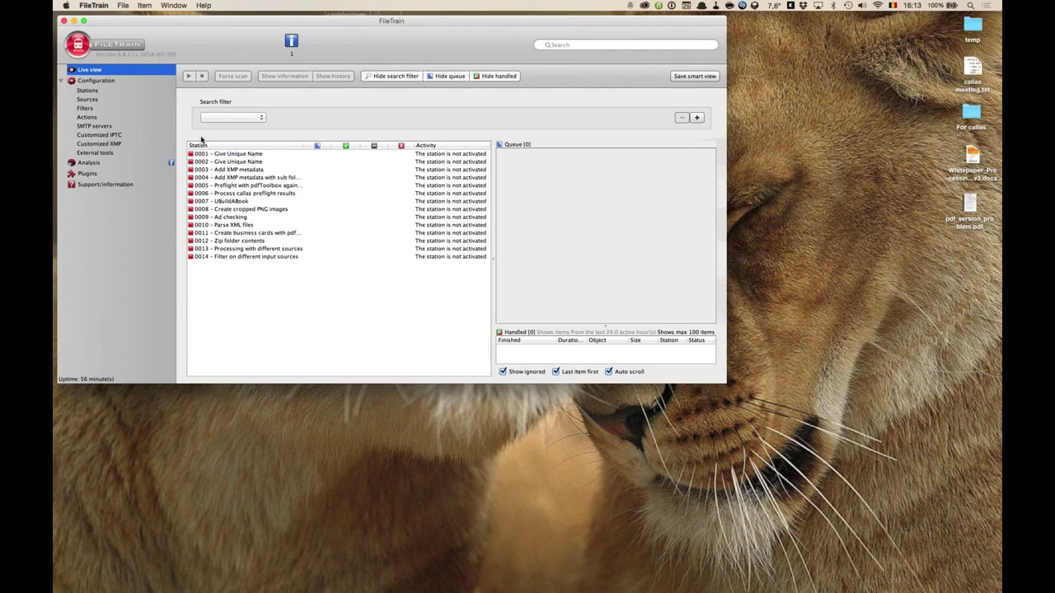
click(88, 90)
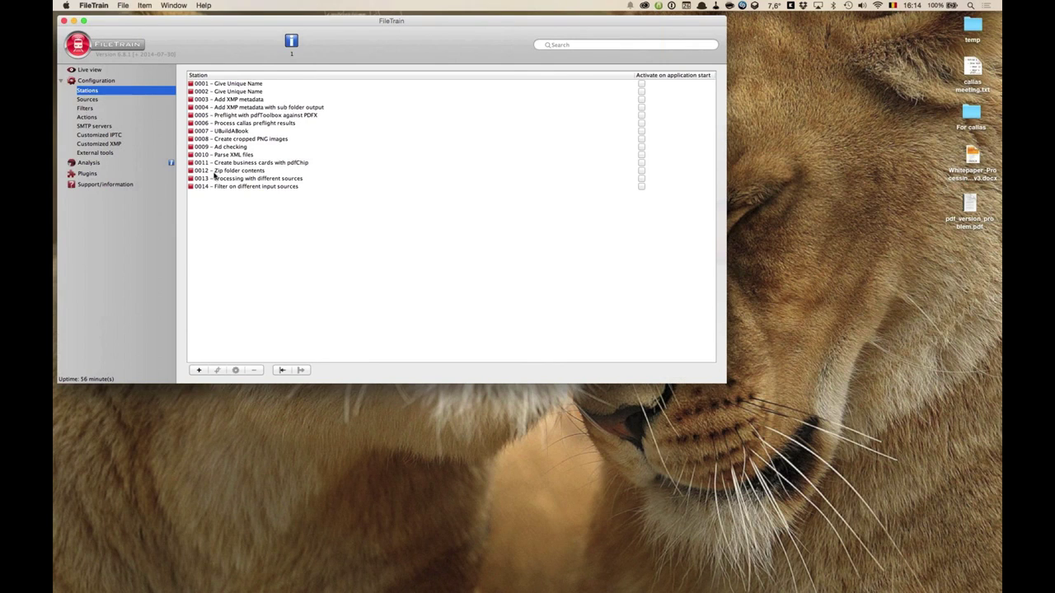
mouse_move(213, 174)
click(98, 100)
click(98, 108)
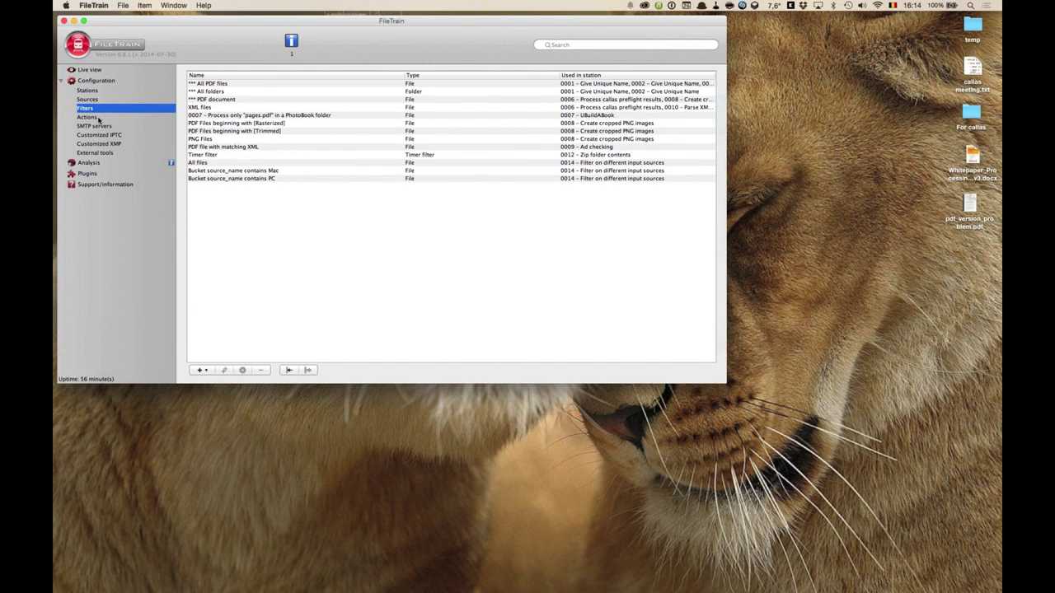
click(87, 117)
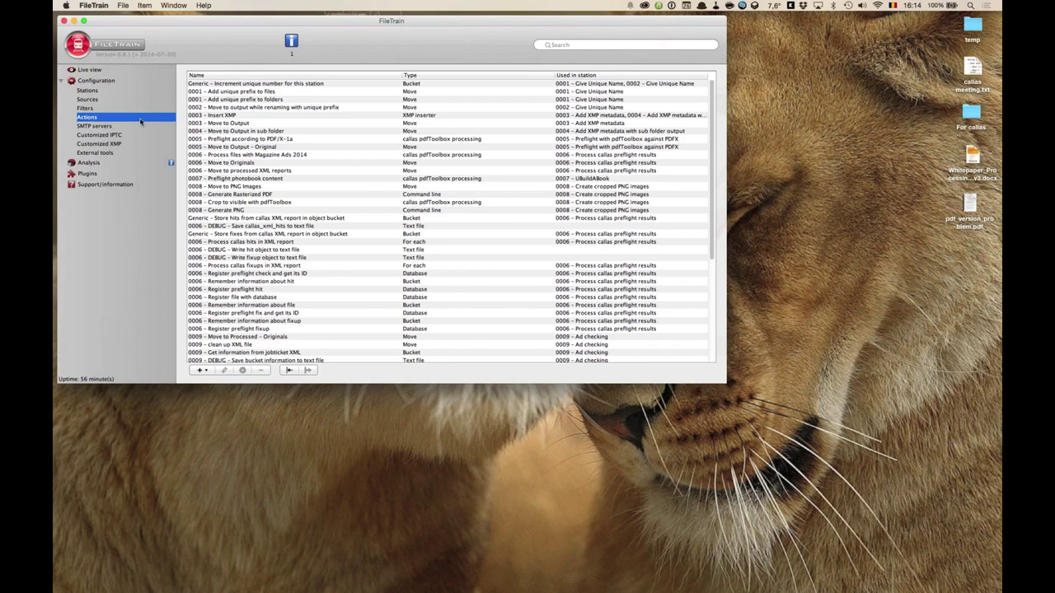
click(125, 94)
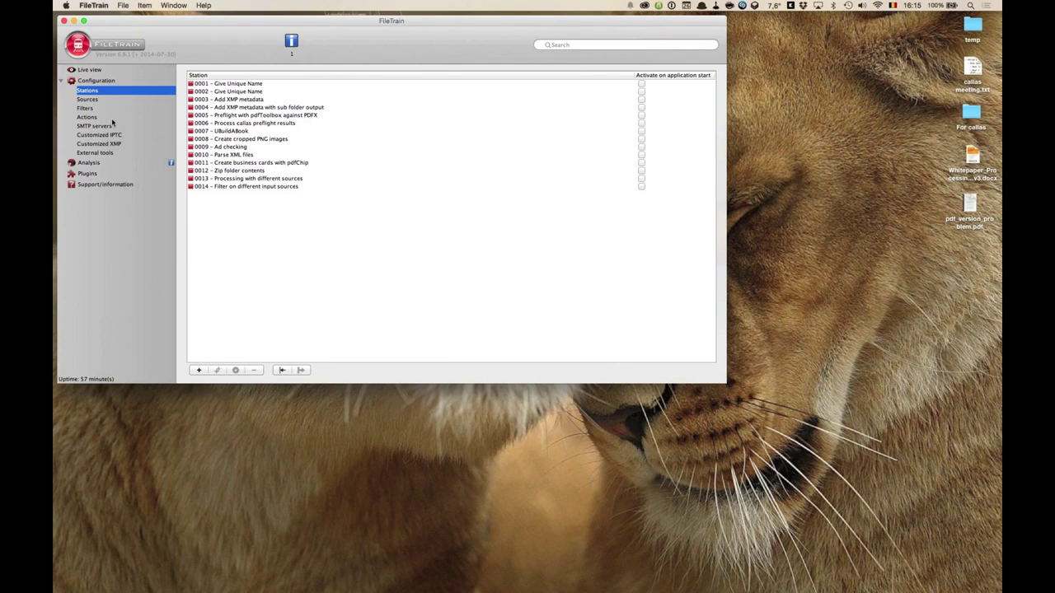
click(107, 120)
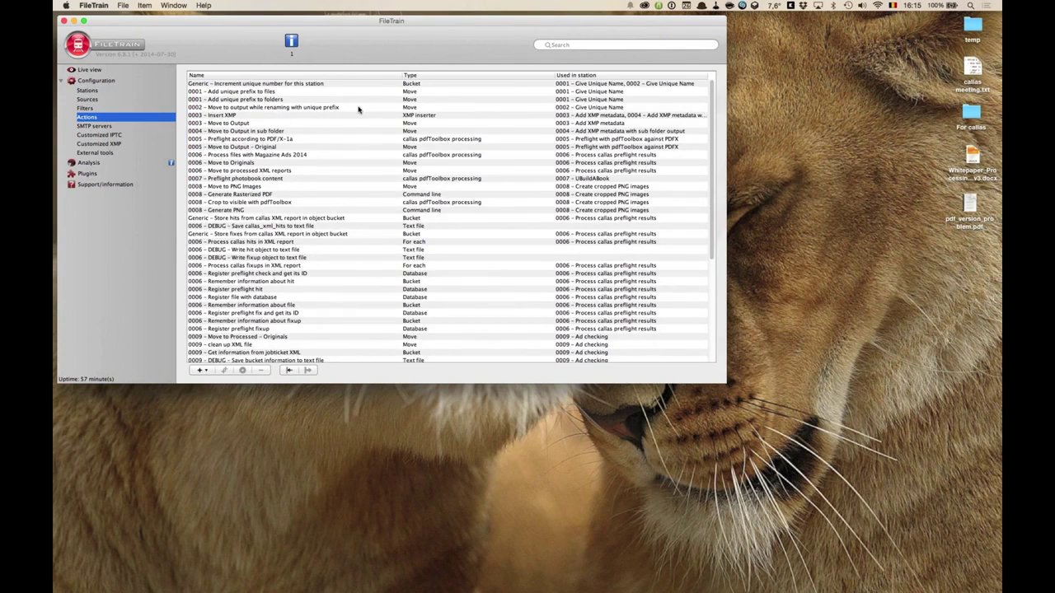
mouse_move(358, 108)
Widen the window and the Used in station column, and check which stations use the 0003 – Insert XMP action
drag(798, 180, 868, 181)
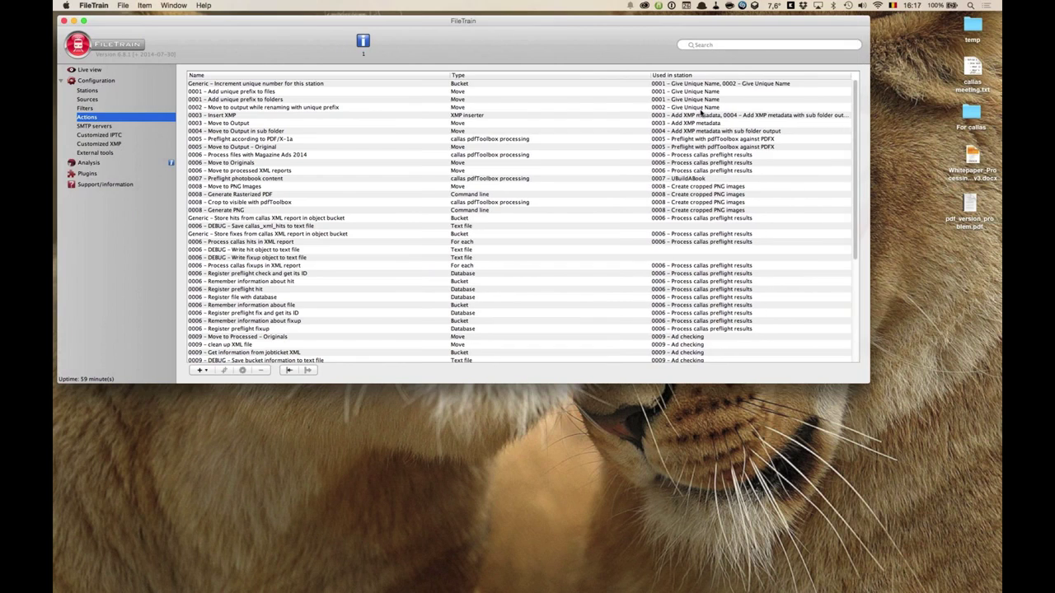
drag(650, 75, 591, 75)
click(235, 117)
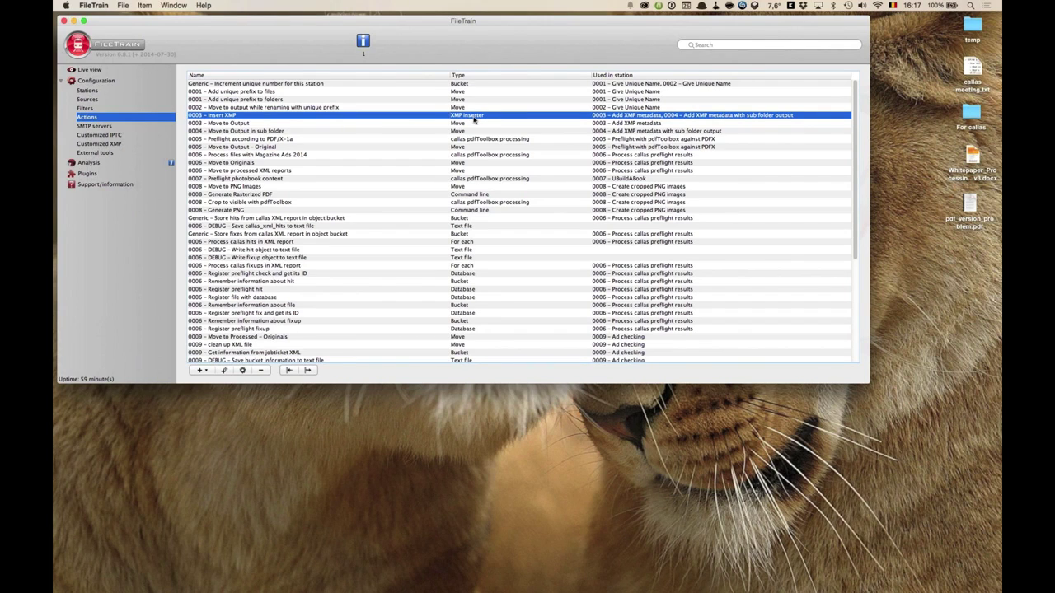
mouse_move(475, 120)
mouse_move(676, 91)
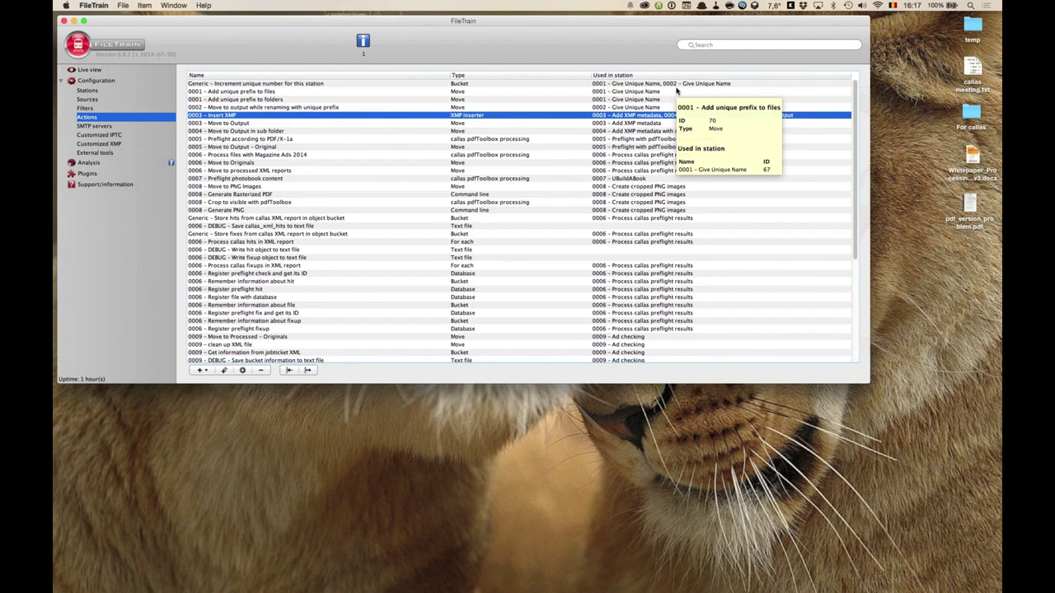
Check the station usage of the three 0006 – DEBUG text file actions
click(633, 226)
click(630, 251)
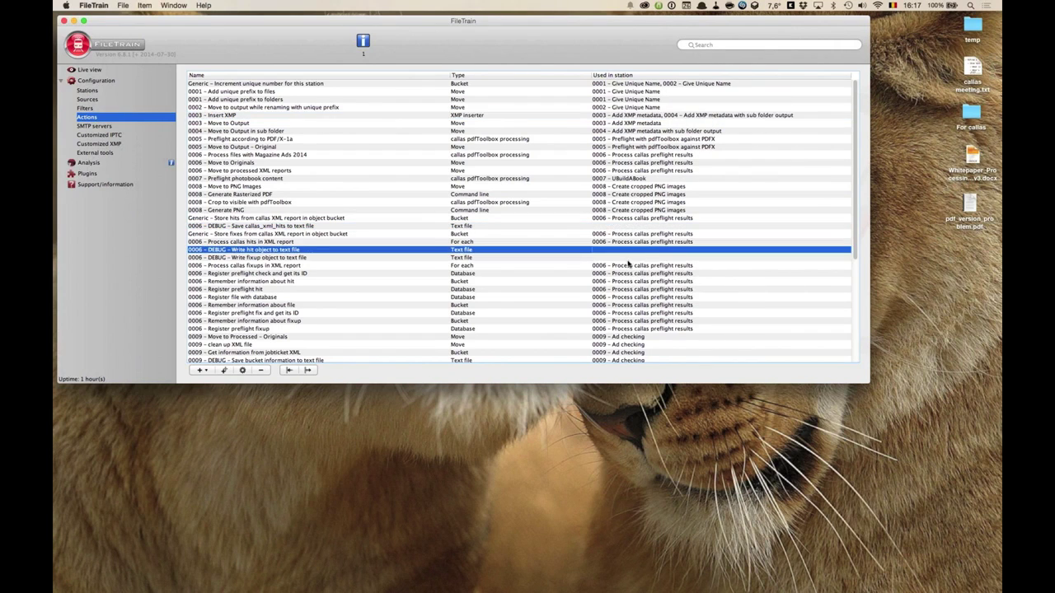
click(630, 259)
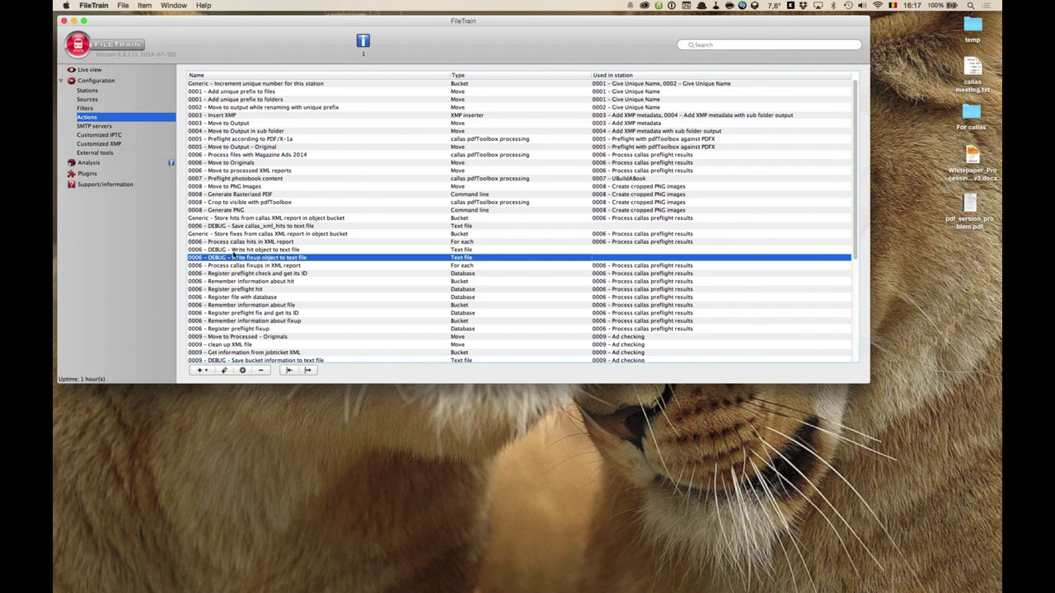
click(677, 228)
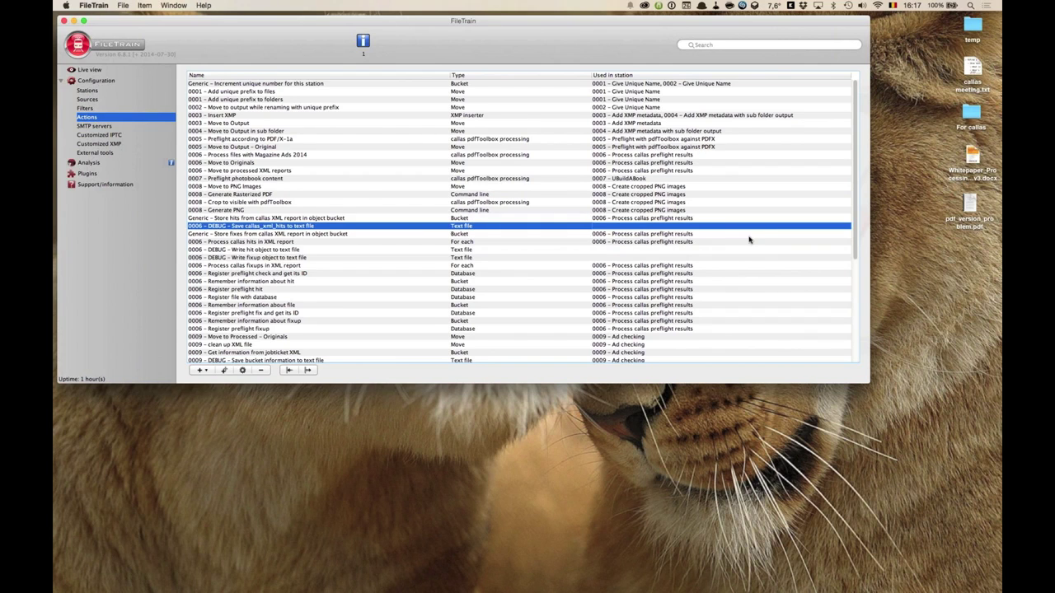
mouse_move(749, 240)
mouse_move(710, 224)
Return to the stations list and open the FileTrain folder inside _Temp in Finder
click(144, 92)
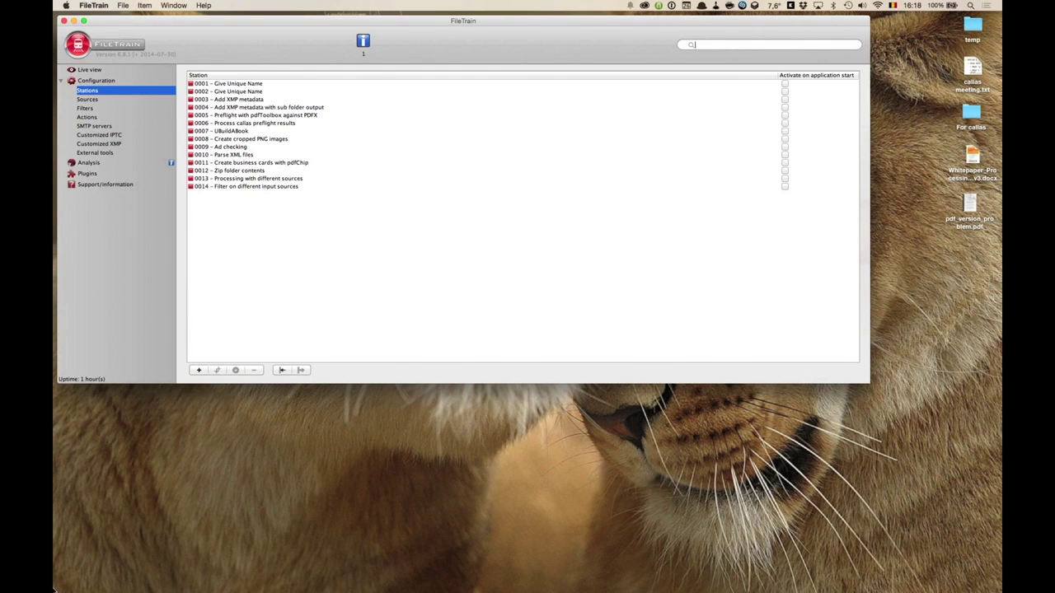
right_click(86, 542)
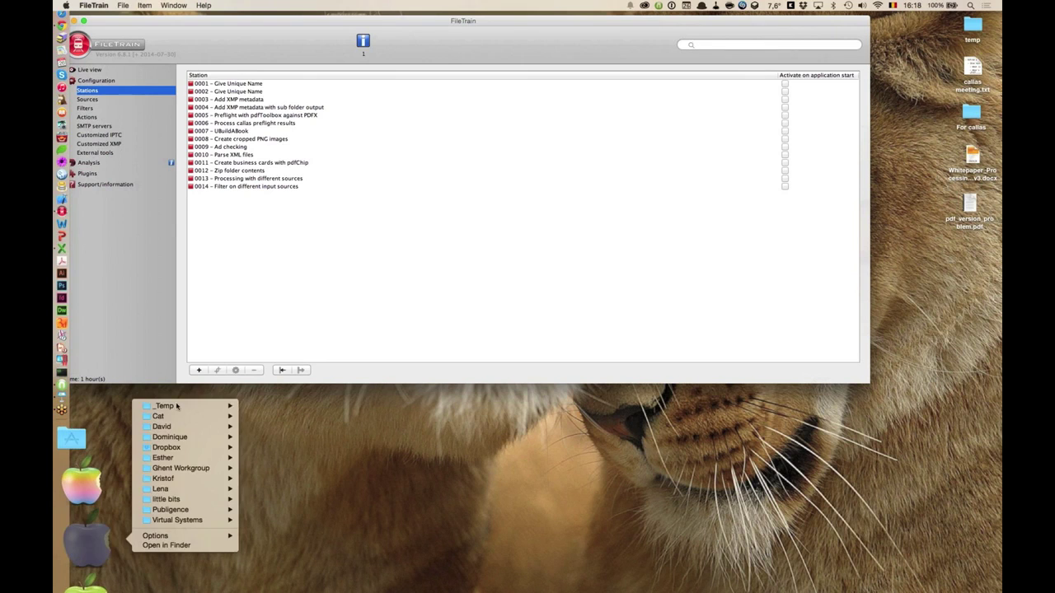
mouse_move(182, 406)
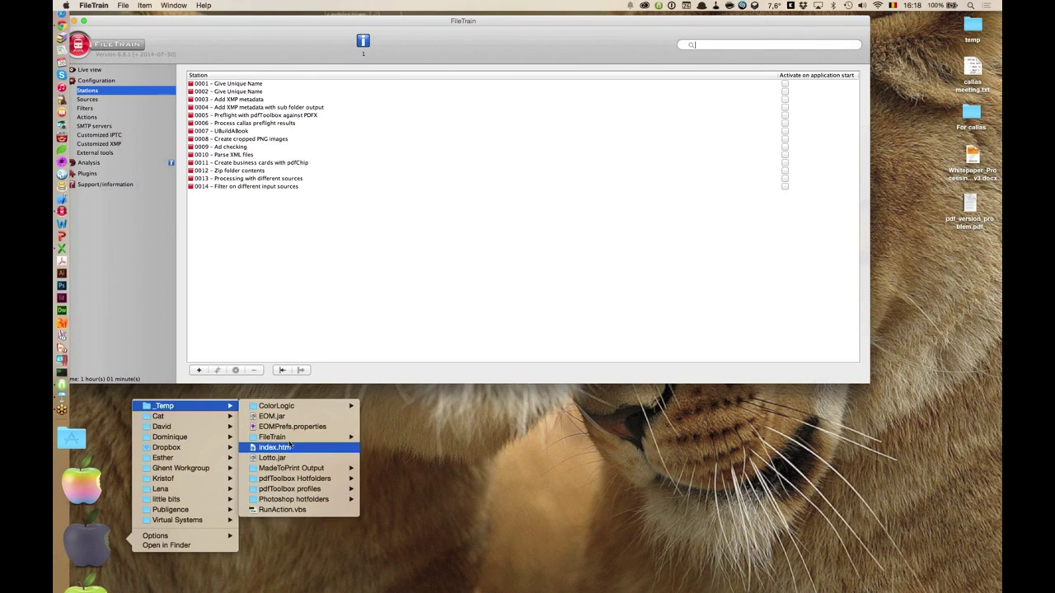
click(272, 436)
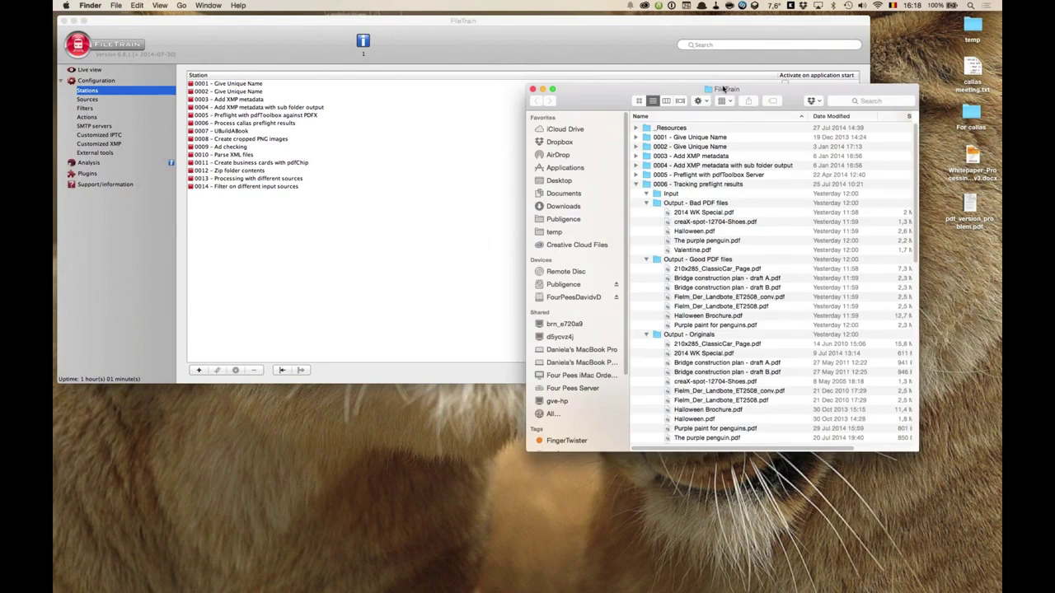
Collapse the 0006, 0013 and 0014 station folders in the FileTrain folder listing
click(635, 184)
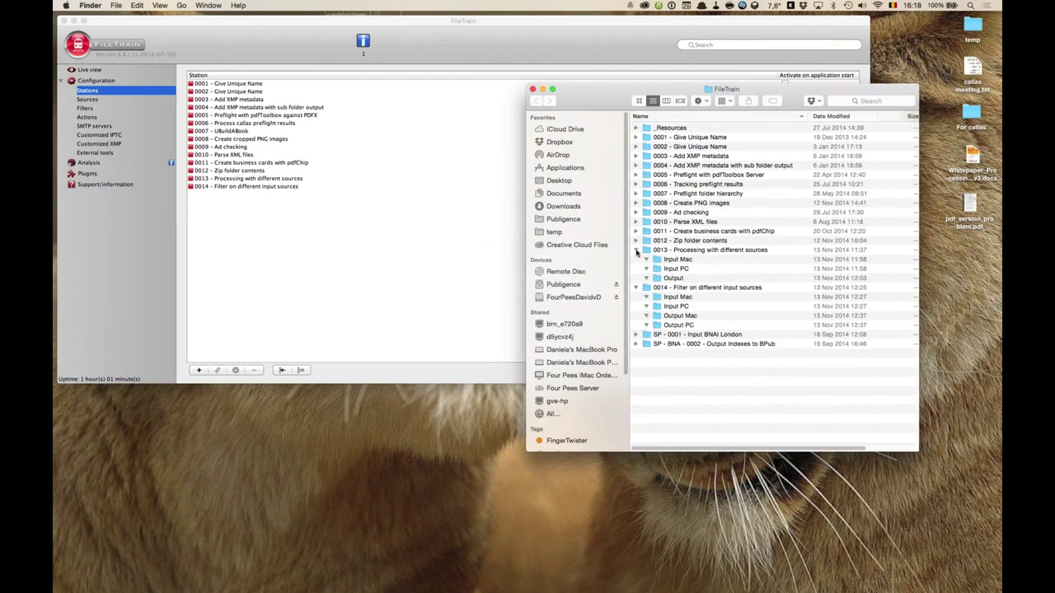
click(635, 250)
click(635, 259)
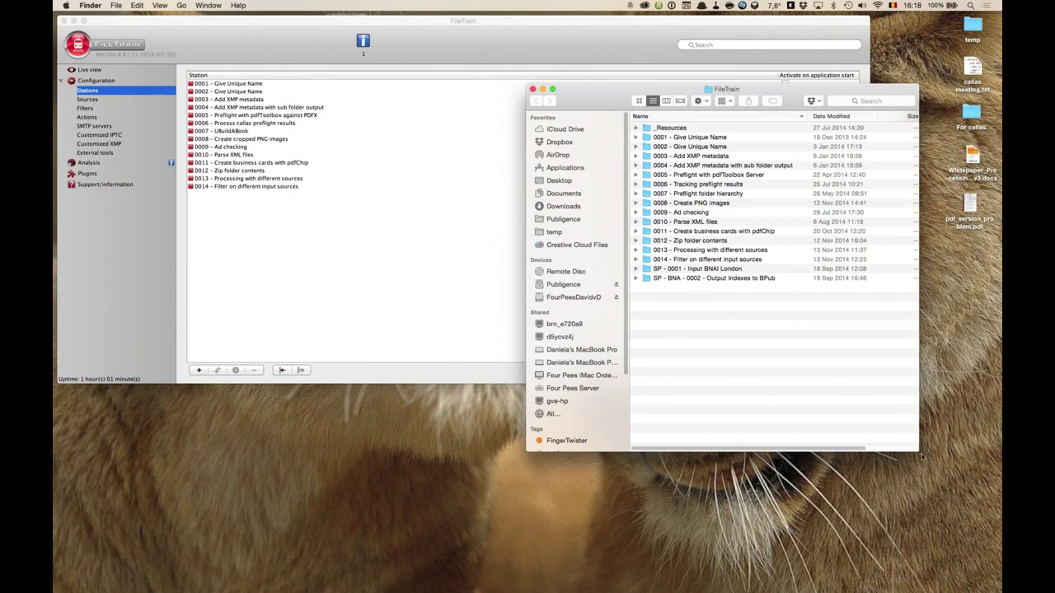
Resize the Finder window and move it so the FileTrain folder listing and the stations list can be used side by side
drag(921, 455, 910, 270)
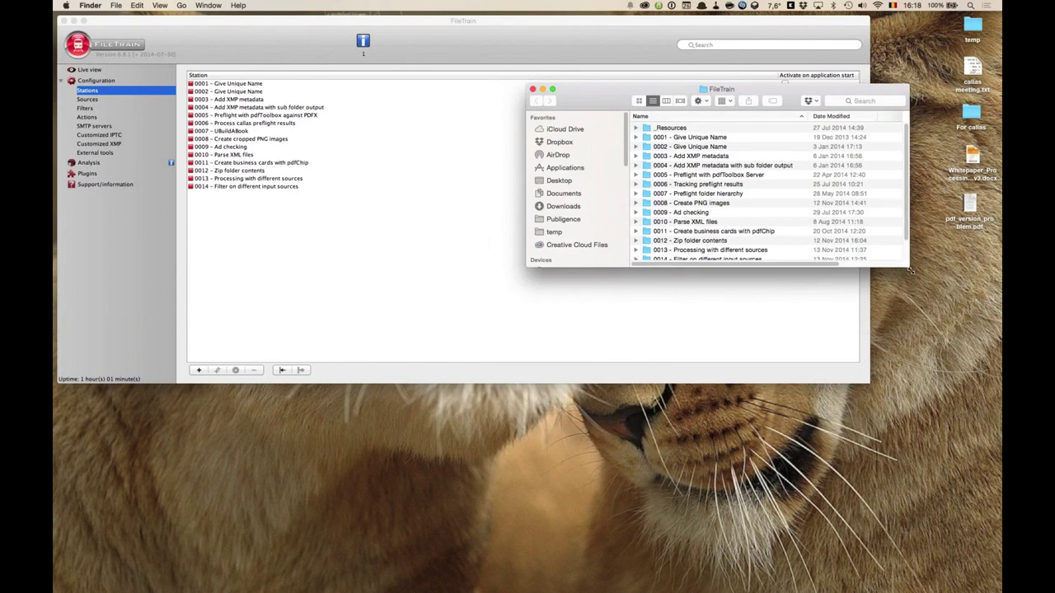
drag(878, 92, 959, 413)
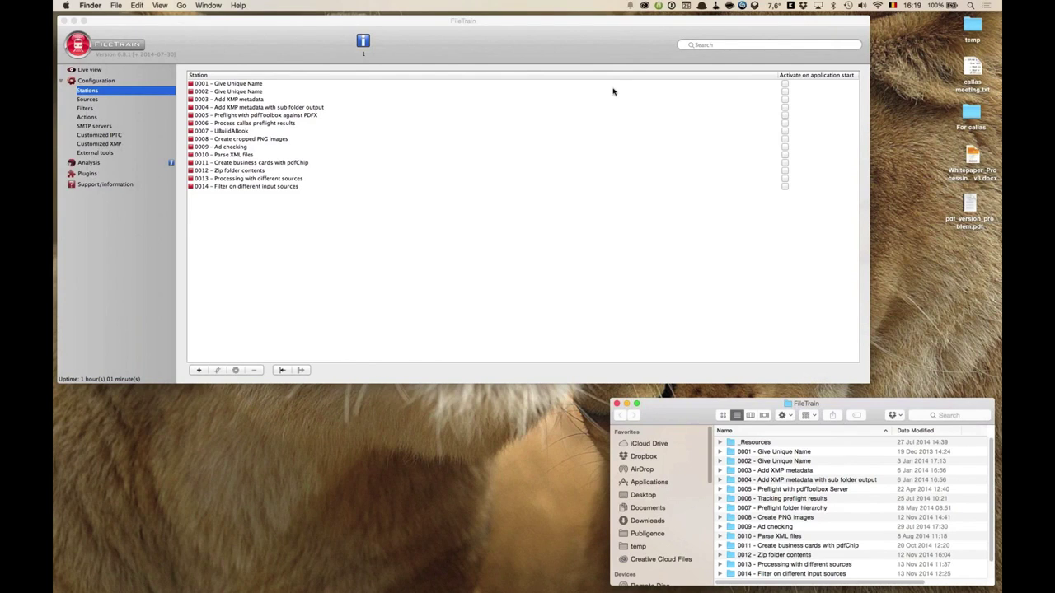
click(225, 92)
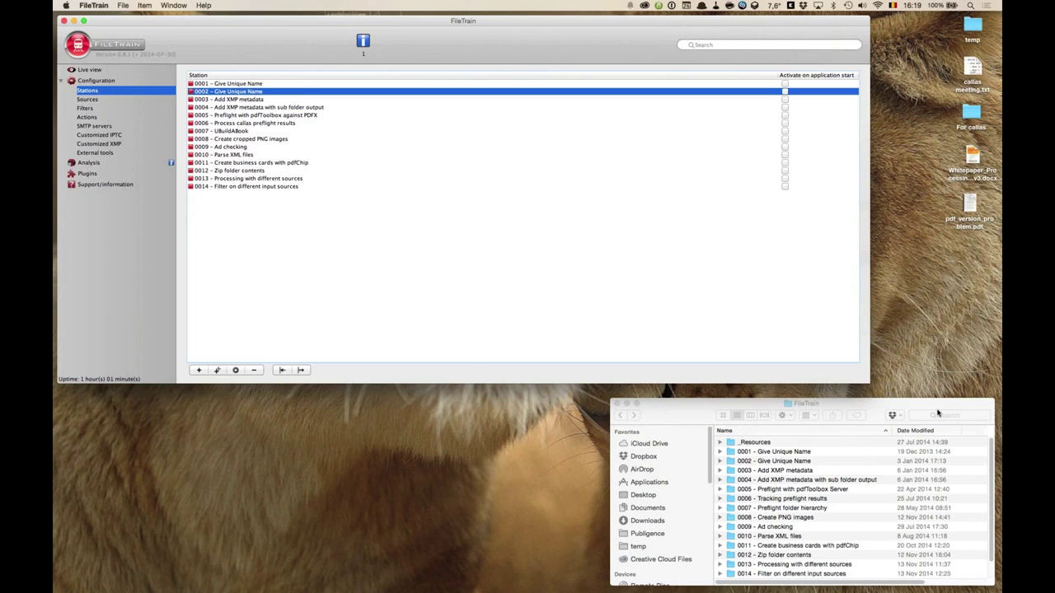
click(905, 410)
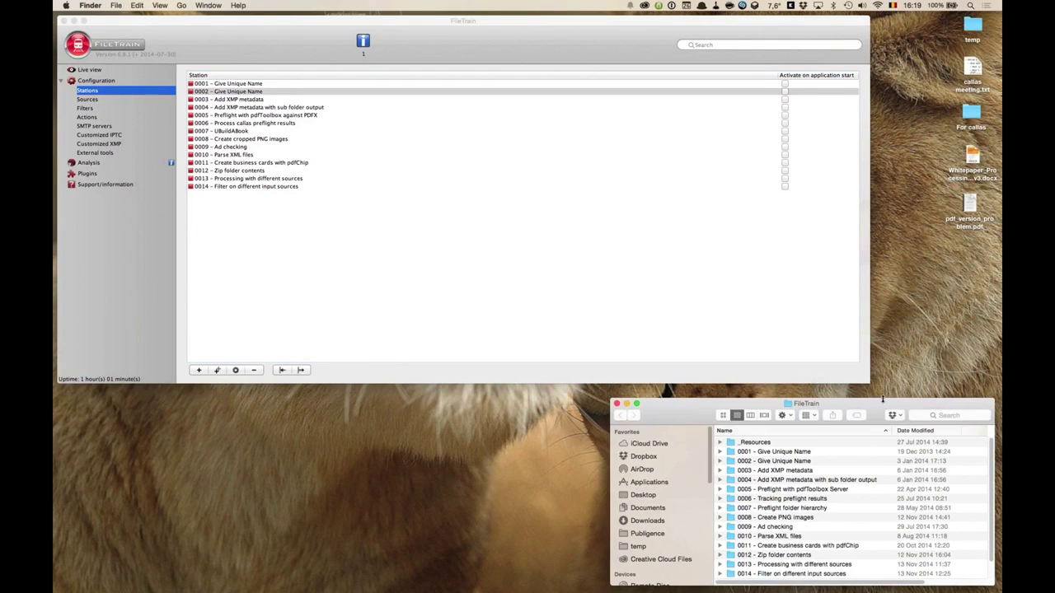
double_click(883, 402)
Create a folder named "Webinar - Preflight according to PDFX" in the FileTrain folder
right_click(769, 494)
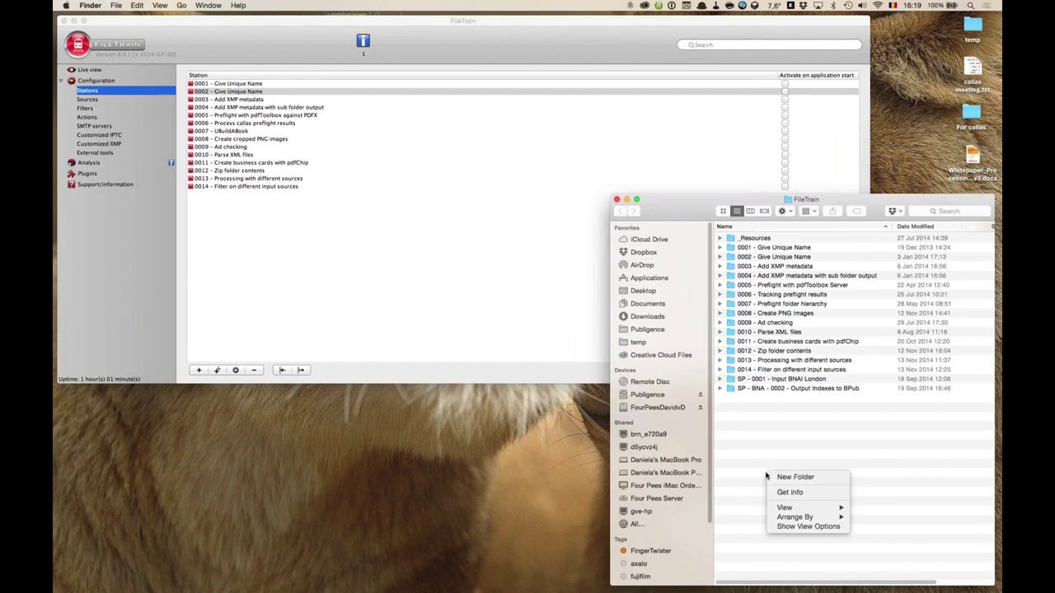
click(816, 475)
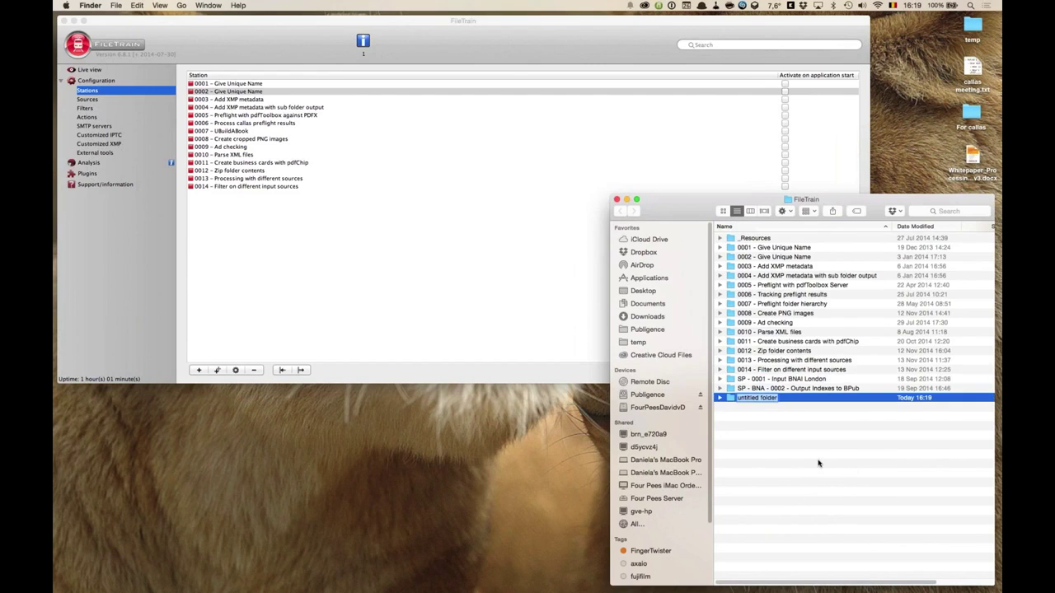
text(Webinar - Preflight according to PDFX)
key(Return)
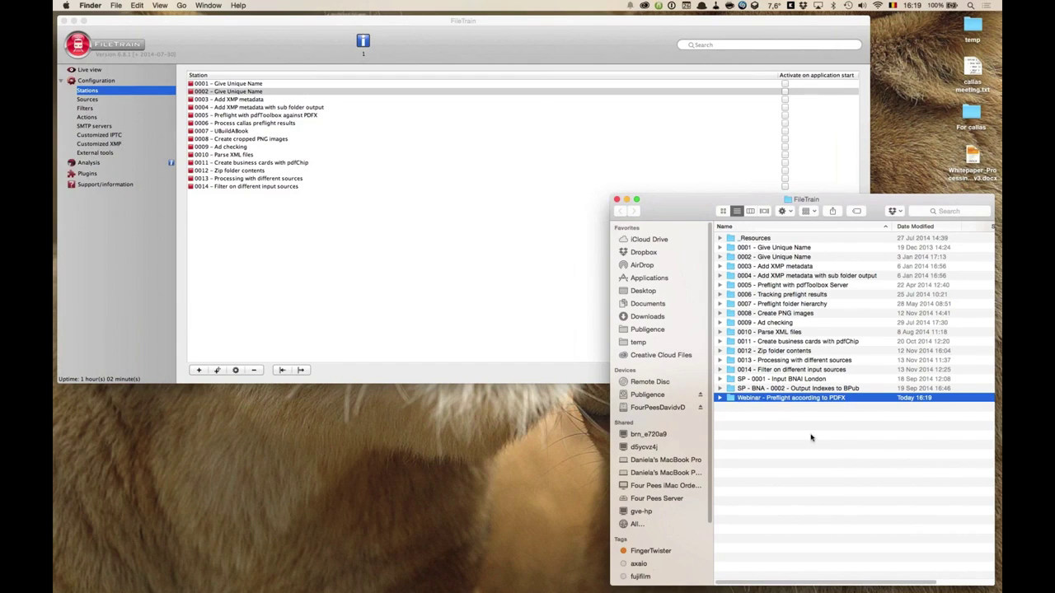
Open the "Webinar - Preflight according to PDFX" folder and create a subfolder named "Input" in it
double_click(729, 399)
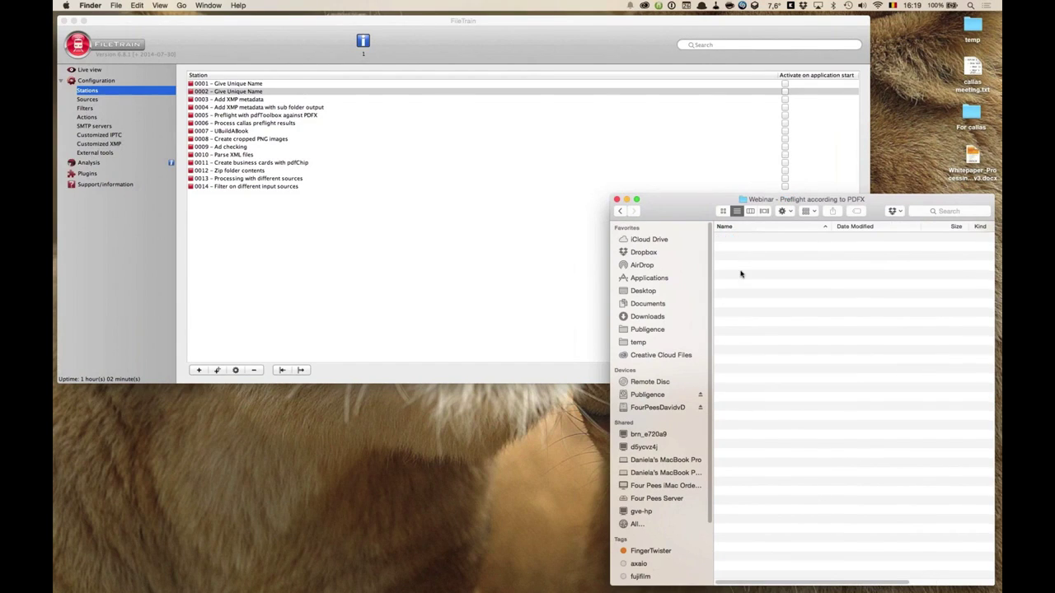
right_click(742, 265)
click(767, 265)
text(Input)
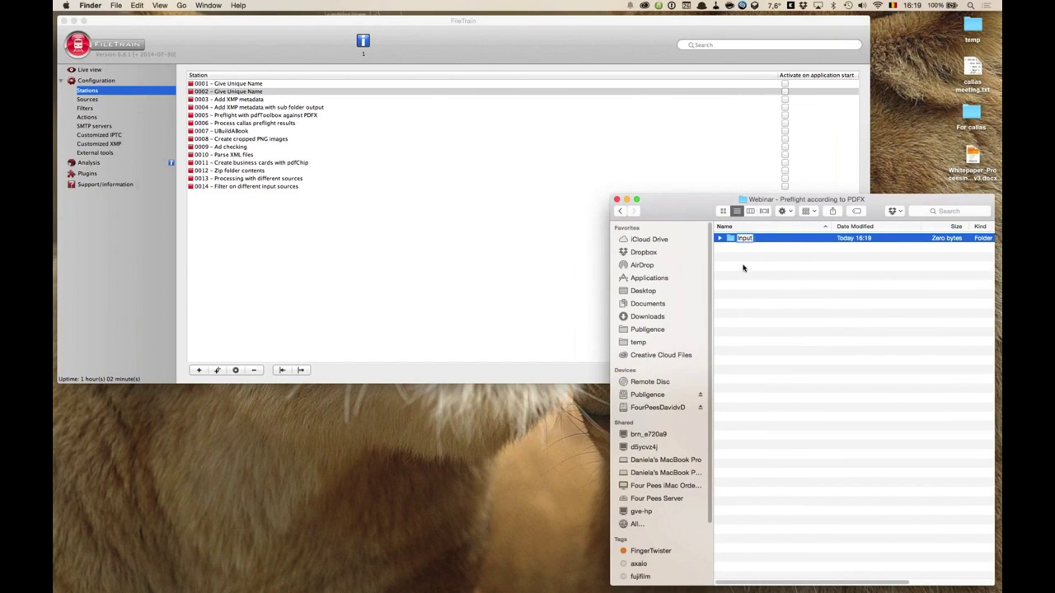
key(Return)
click(775, 268)
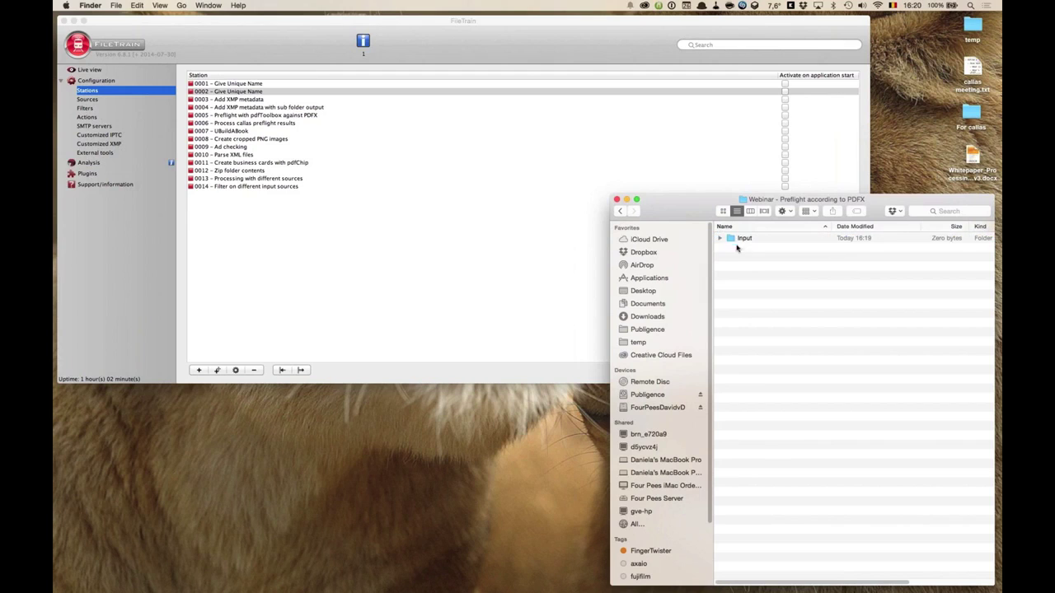
click(739, 242)
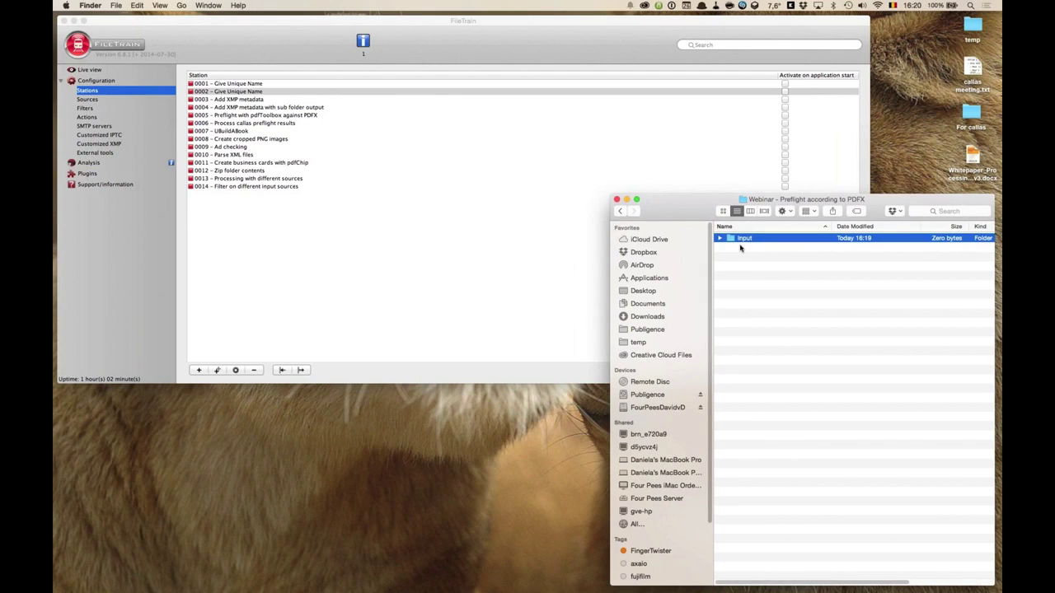
Create two more subfolders next to Input, named "Good PDF files" and "Bad PDF files"
right_click(740, 260)
click(747, 266)
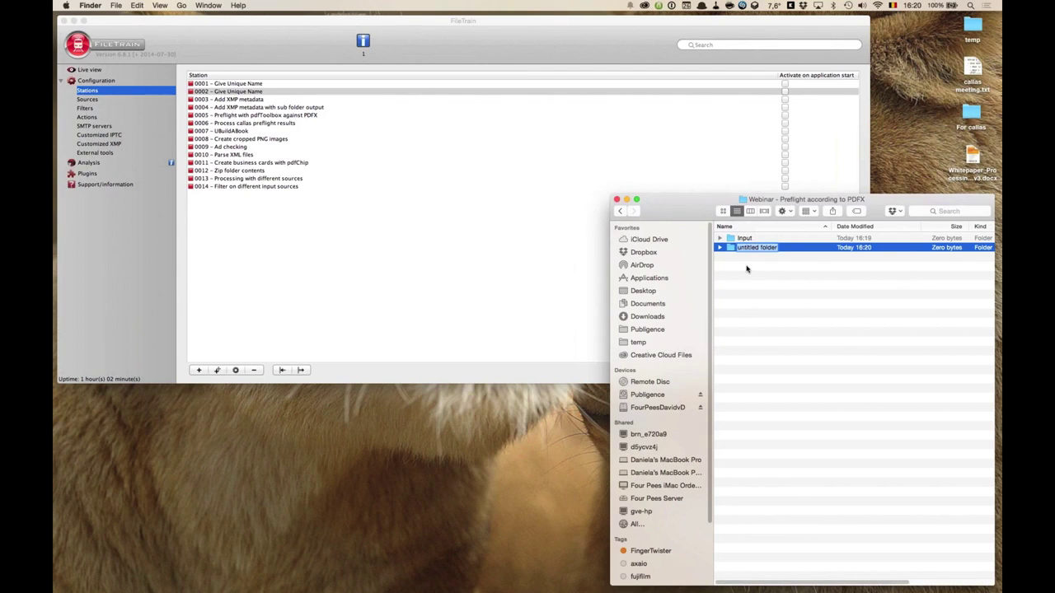
text(Good PDF files)
key(Return)
right_click(754, 269)
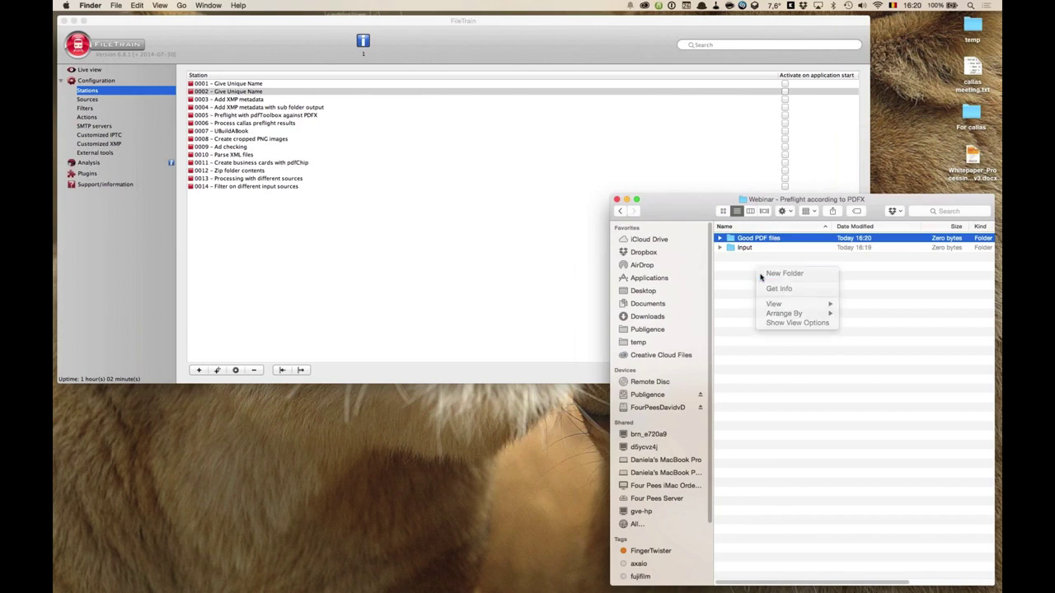
click(759, 274)
text(Bad PDF files)
key(Return)
Create a subfolder named "Reports (PDF & XML)" in the webinar folder
right_click(765, 284)
key(Escape)
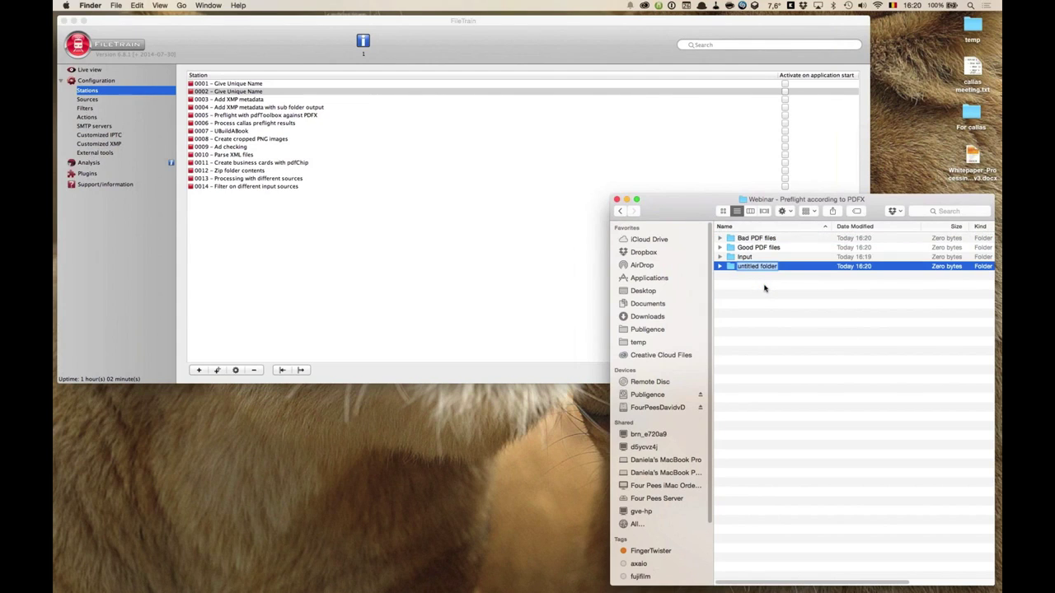
text(Reports (PDF & XML))
key(Return)
Go over the Input, Good PDF files and Bad PDF files subfolders in the webinar folder
click(729, 260)
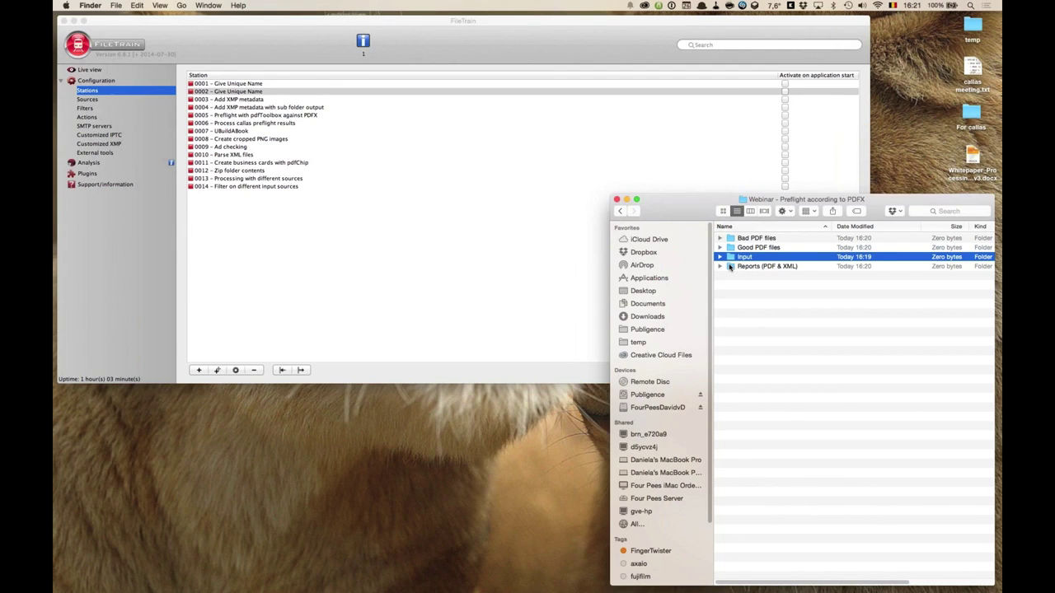
click(769, 247)
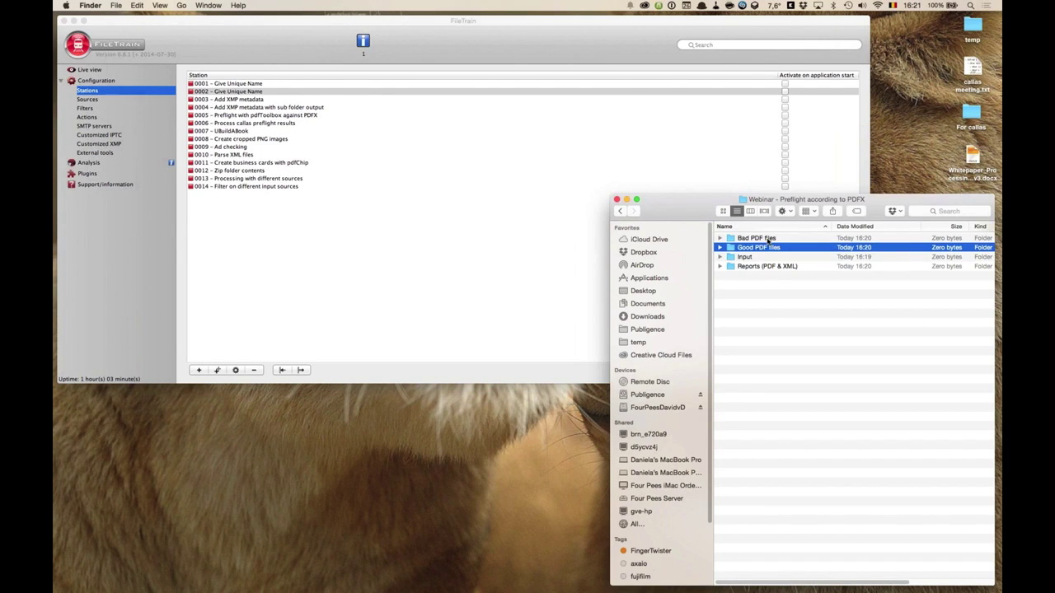
click(768, 239)
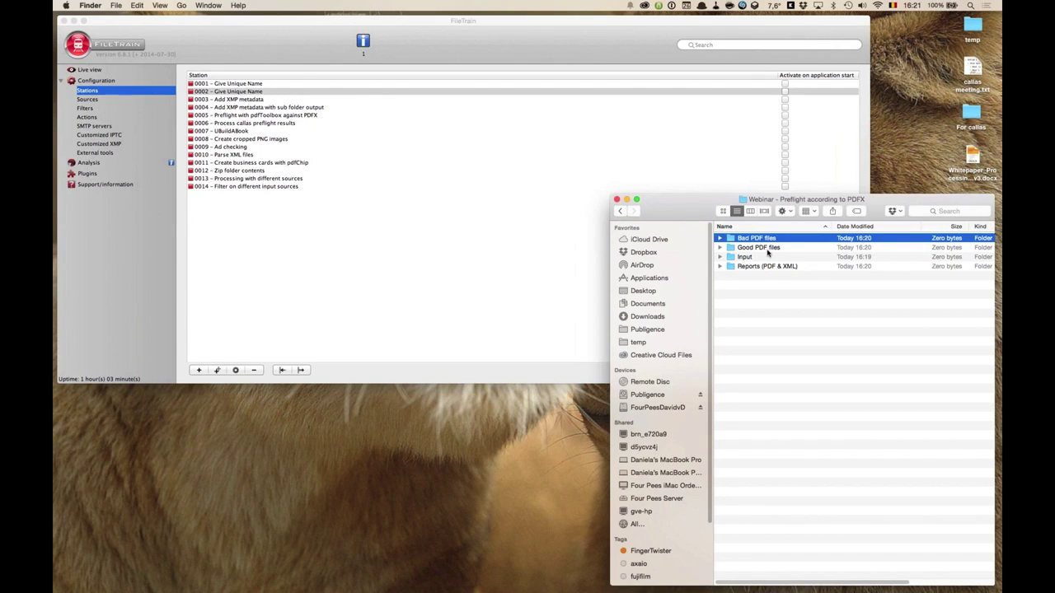
Create a new station in FileTrain named "Webinar - Preflight according to PDF/X" with activation on application start turned off
click(765, 267)
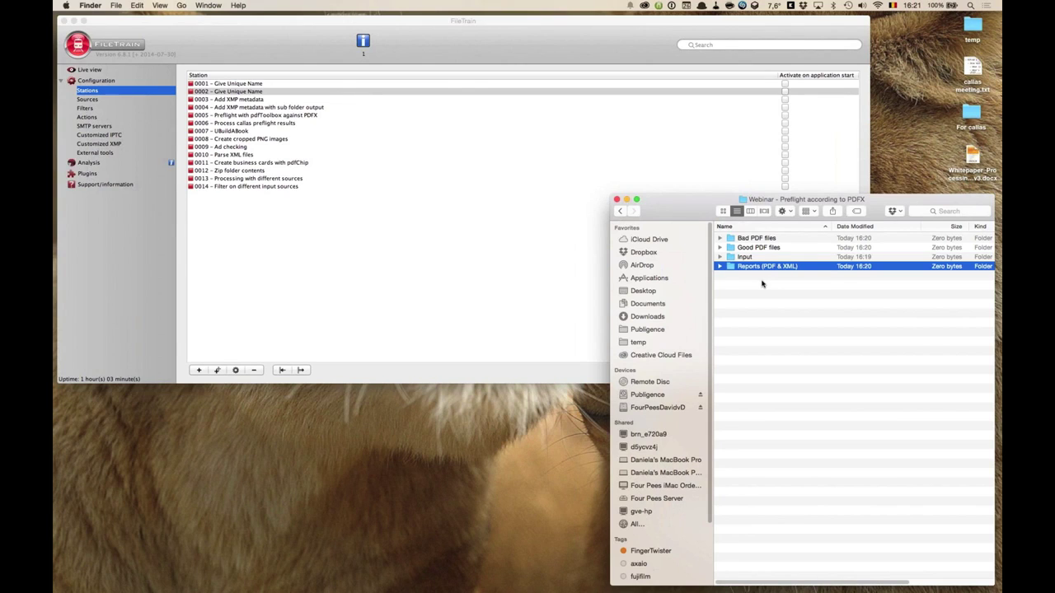
click(489, 240)
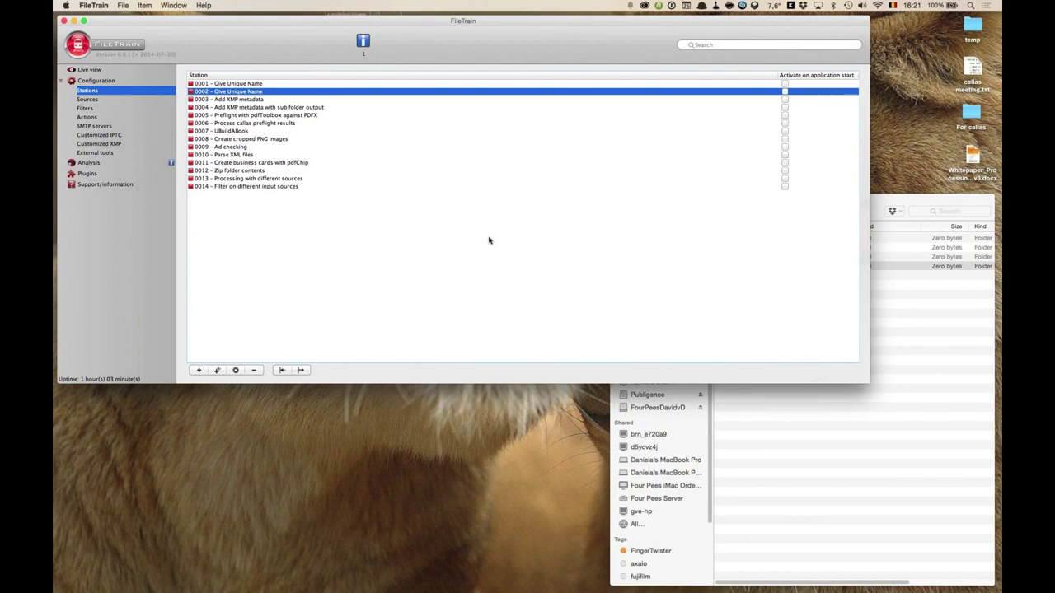
click(199, 370)
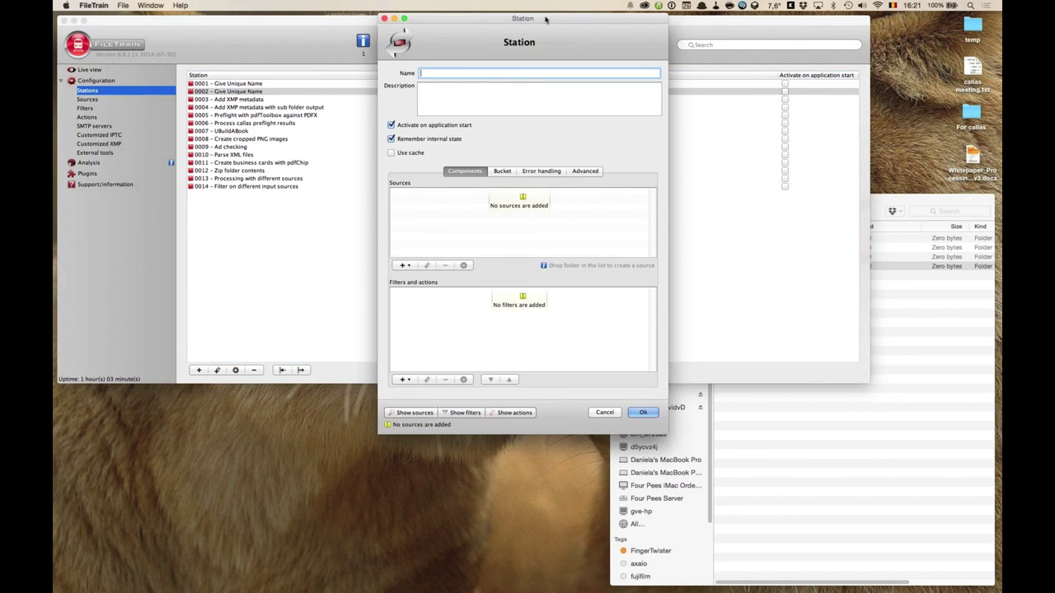
drag(542, 23, 468, 18)
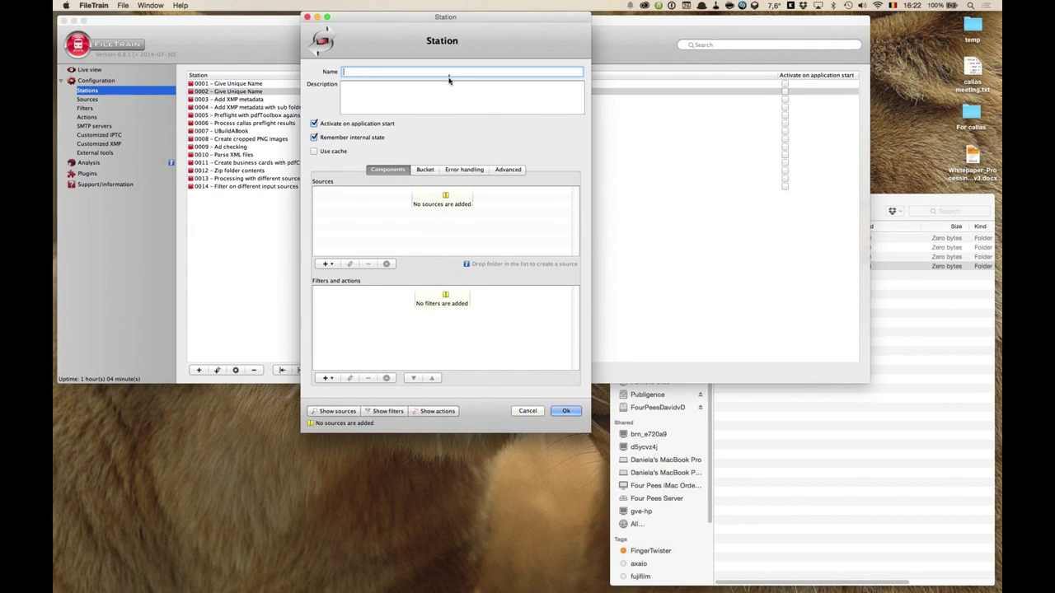
text(Webinar - Preflight according to PDFX)
key(Left)
text(/)
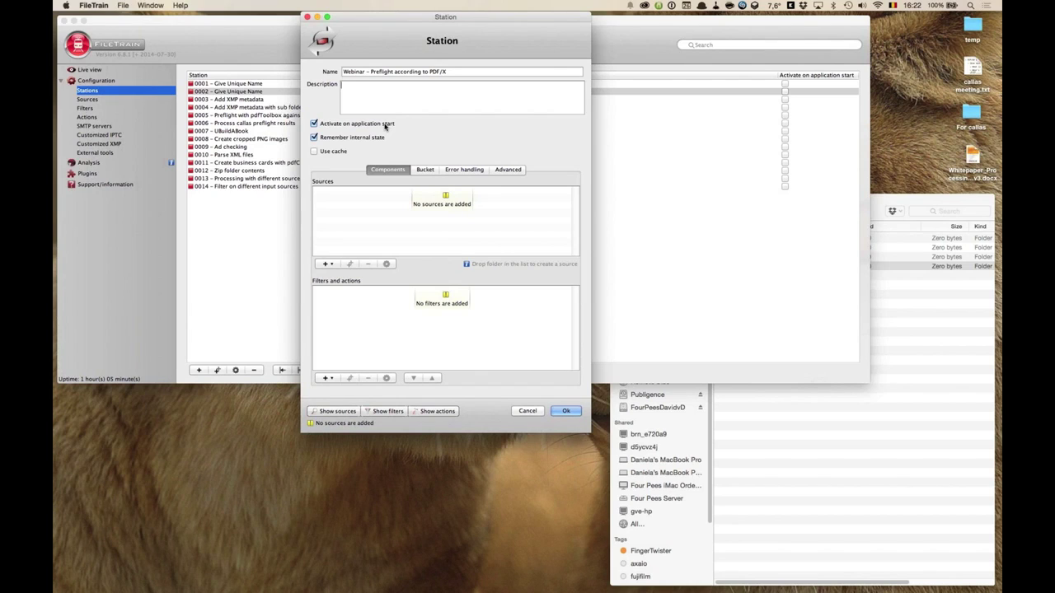
click(357, 126)
Add the Input subfolder of the webinar folder as a source of the new station
click(391, 213)
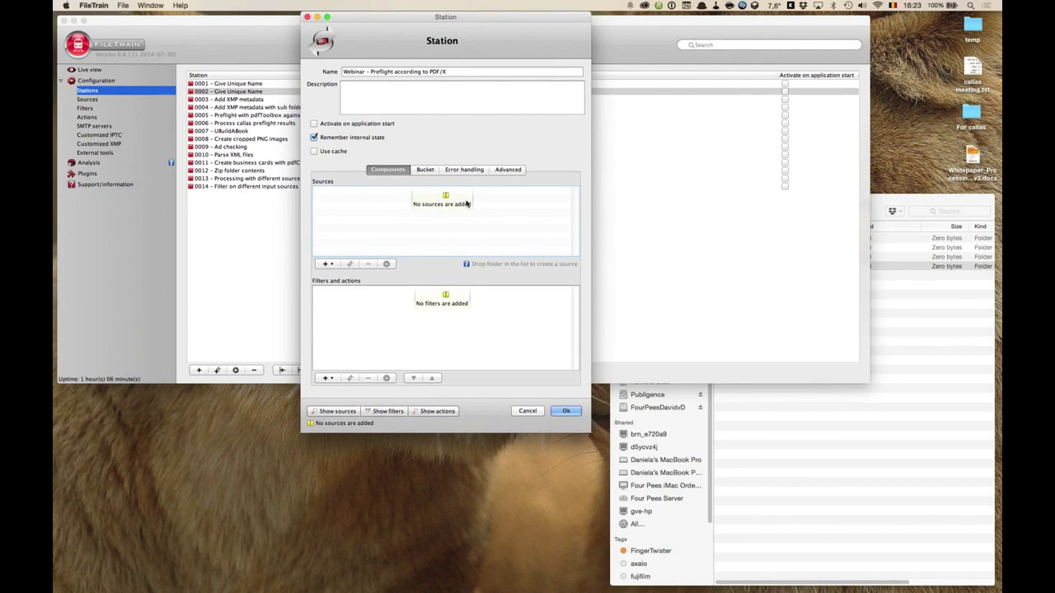
click(332, 263)
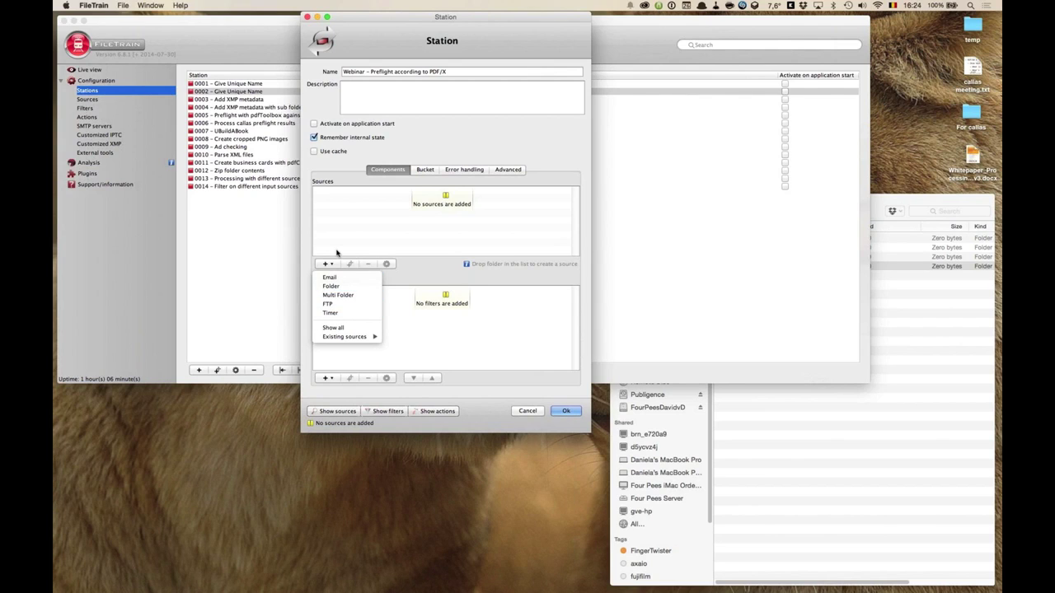
click(966, 359)
click(742, 258)
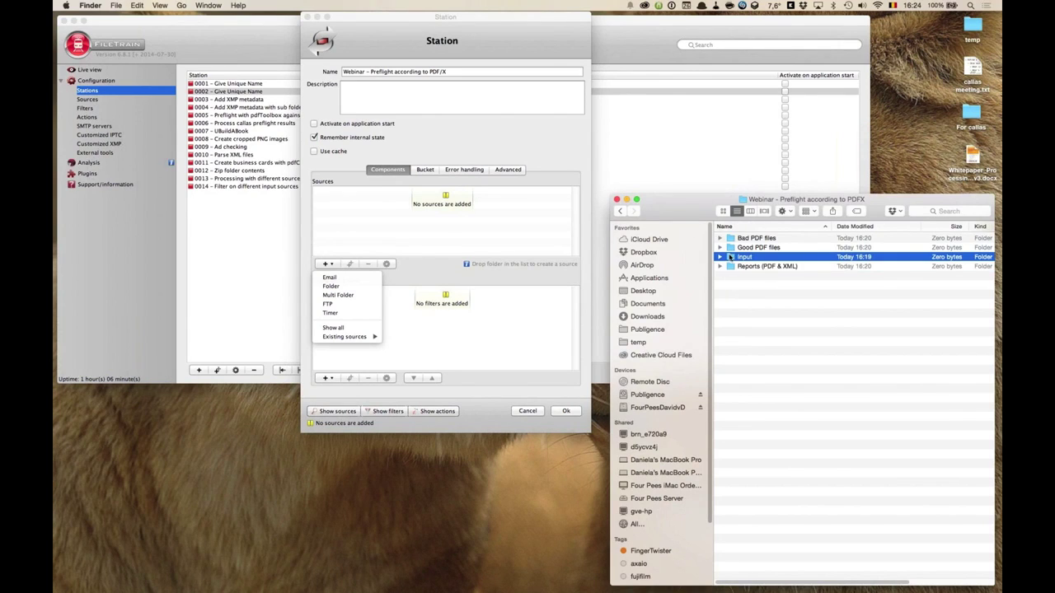
drag(822, 196, 827, 388)
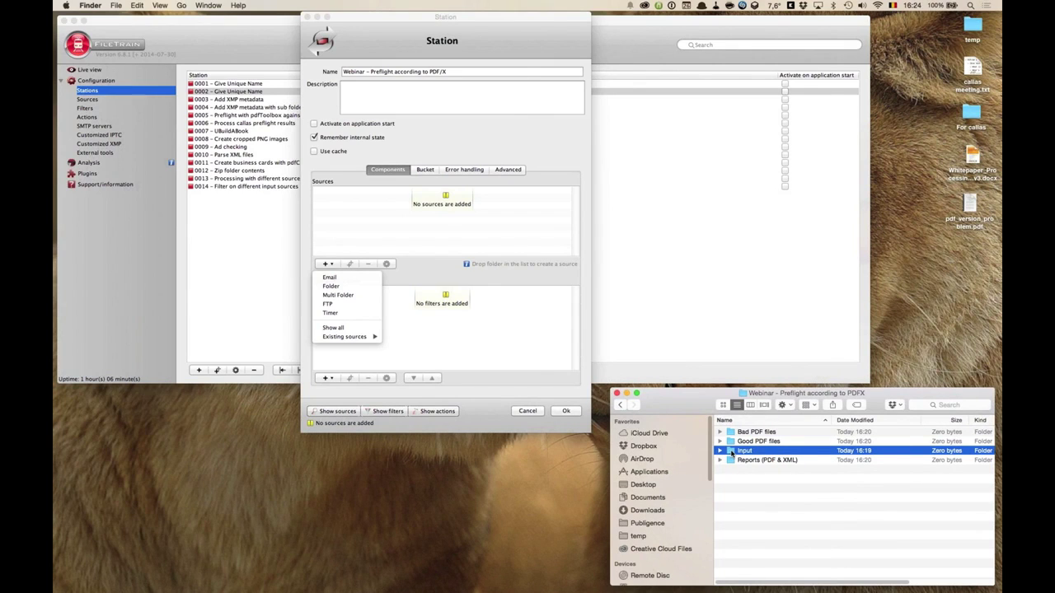
drag(731, 452, 426, 238)
click(426, 238)
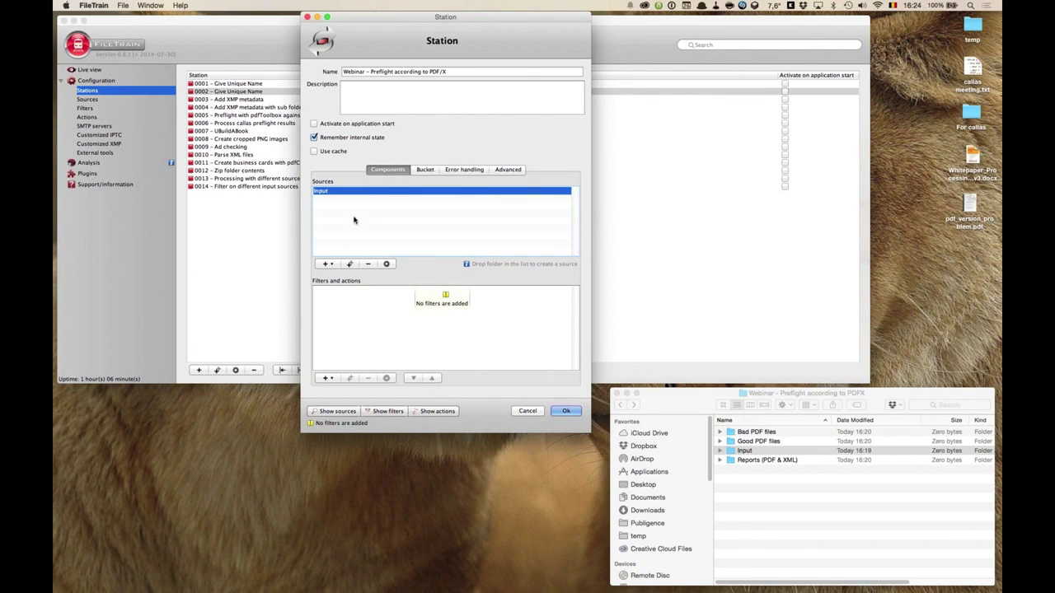
click(332, 265)
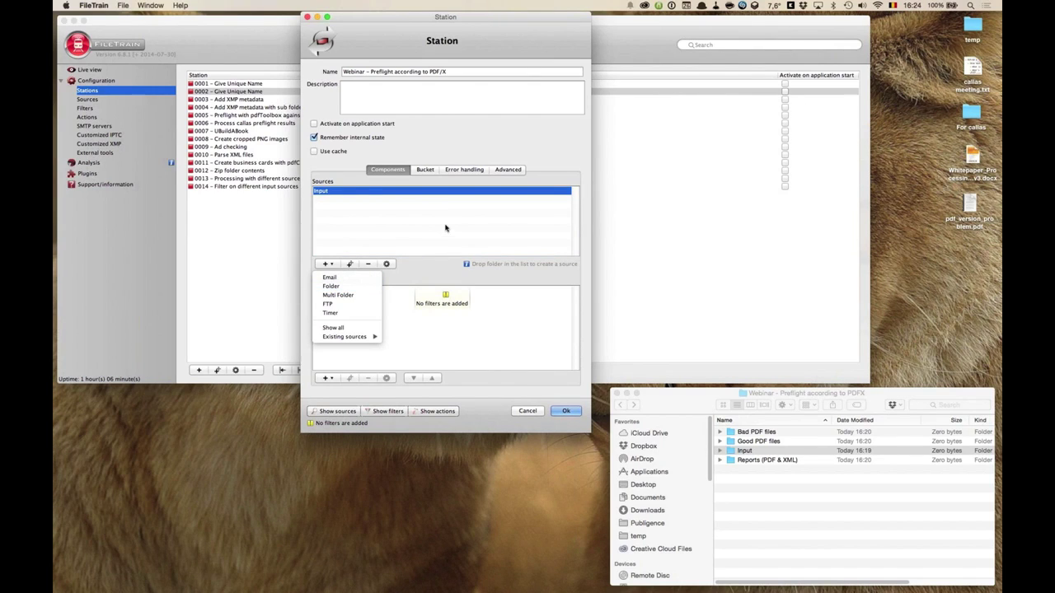
click(444, 230)
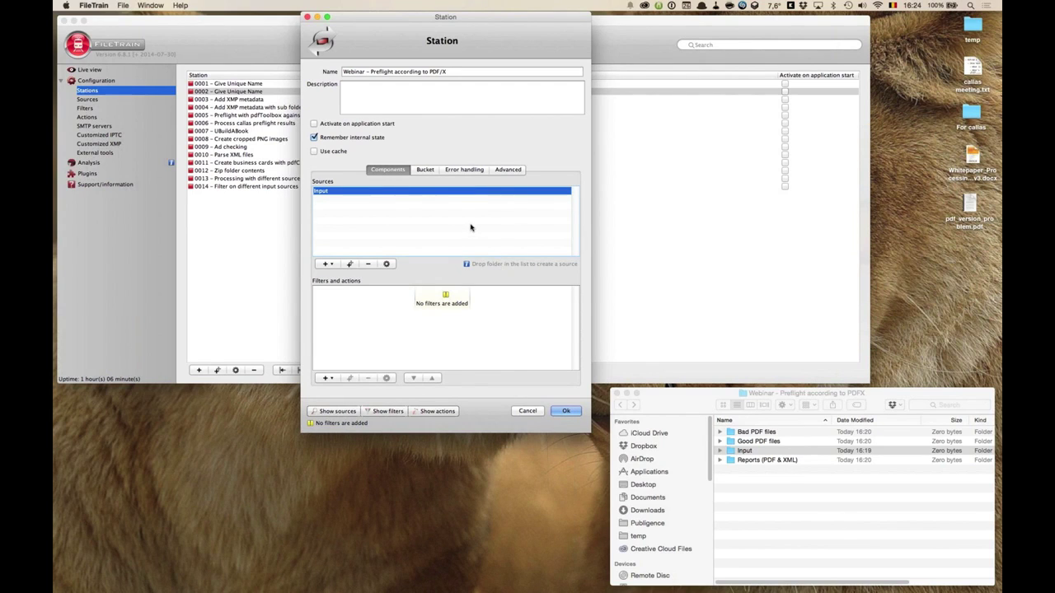
Open the station's Input source and rename it "Webinar - Input"
mouse_move(445, 195)
double_click(431, 194)
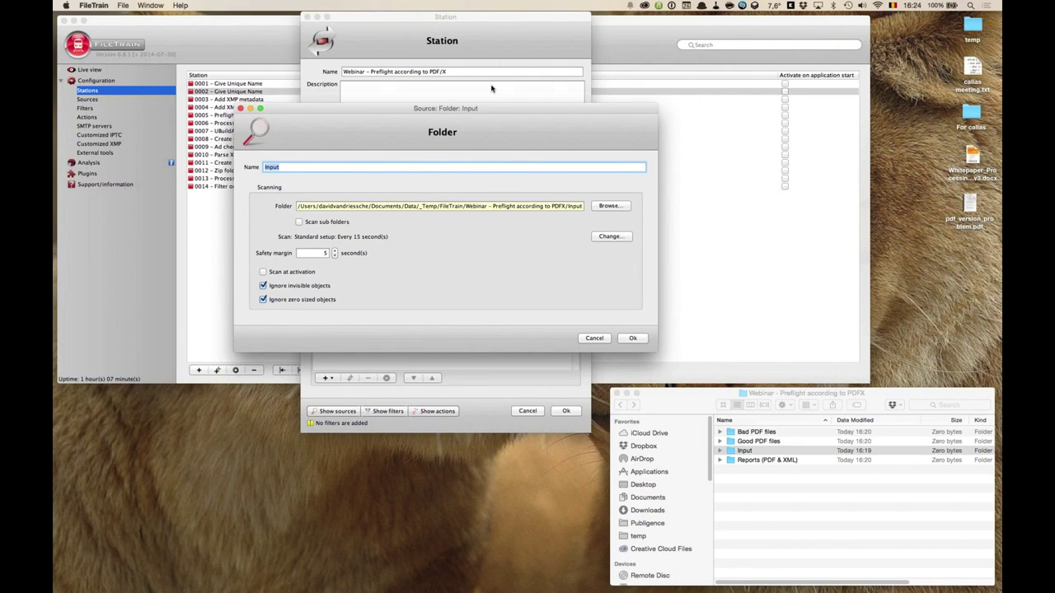
drag(457, 110, 505, 56)
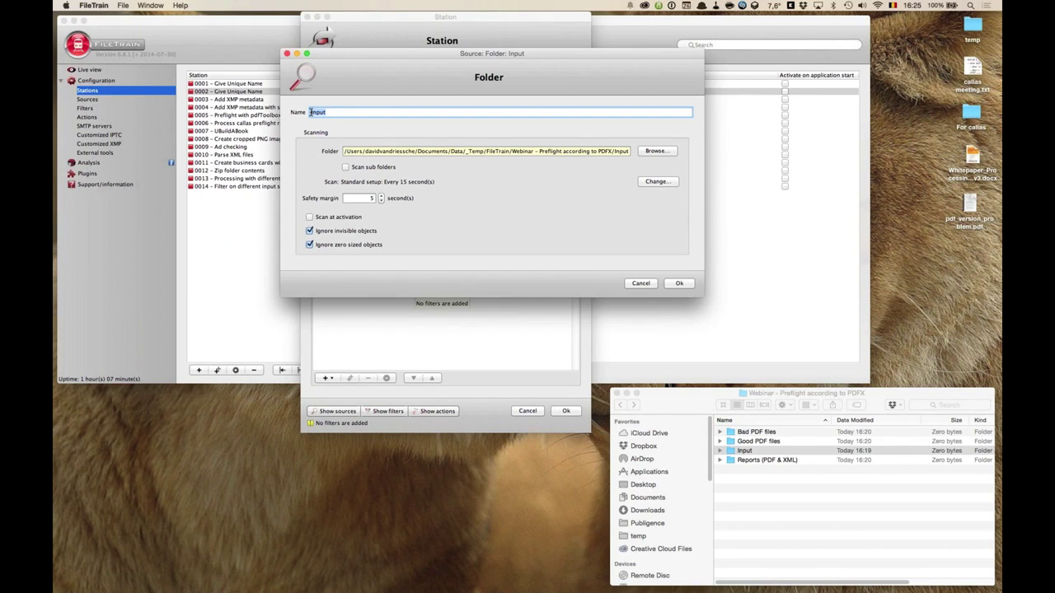
click(311, 112)
text(Webinar -)
click(361, 113)
Check the source's folder path and try the option to scan sub folders, leaving it off
click(345, 151)
drag(366, 151, 637, 151)
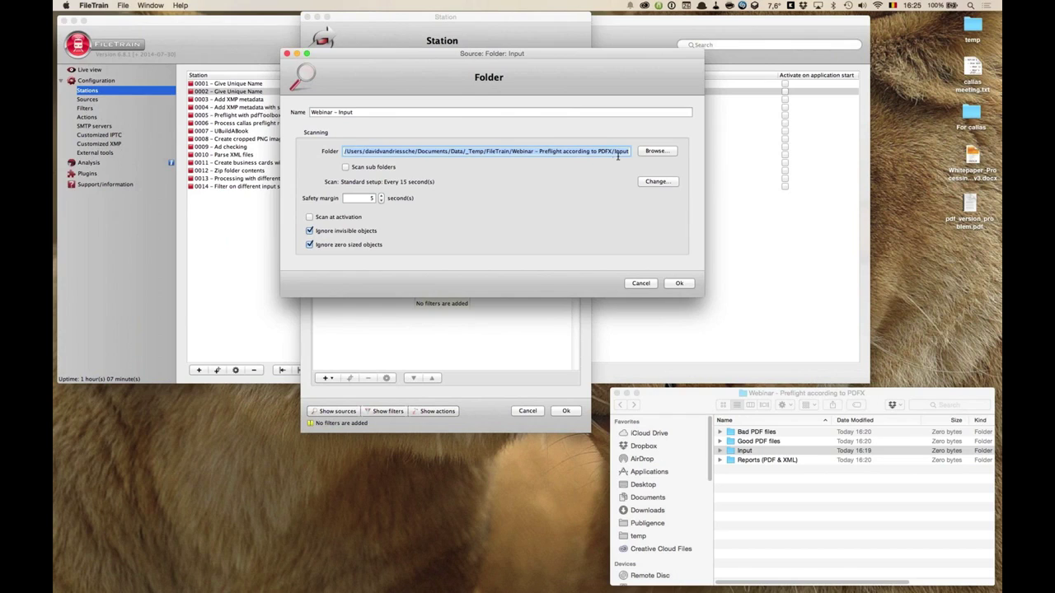
click(628, 151)
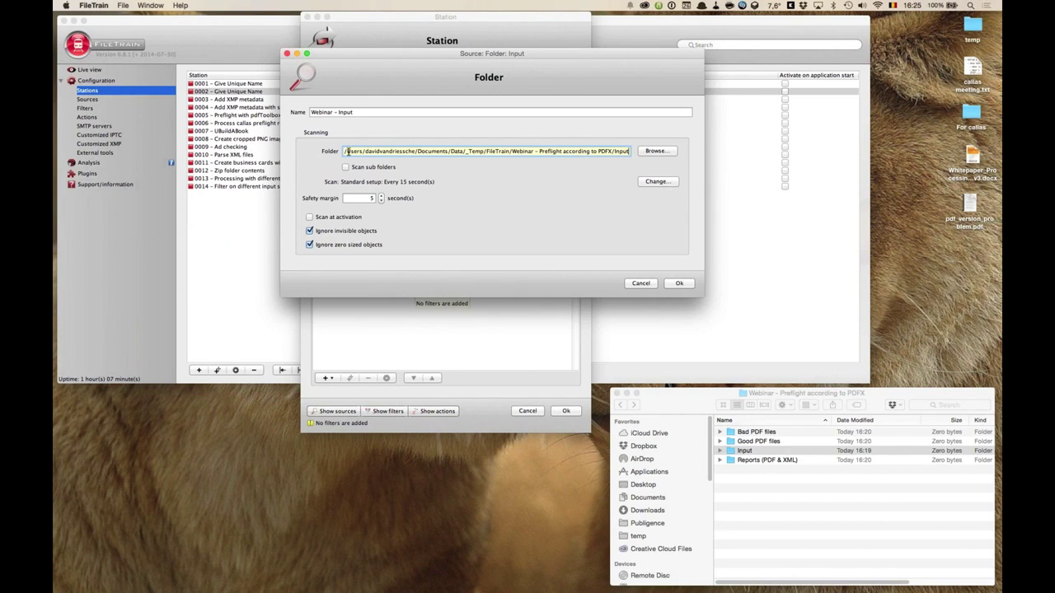
drag(346, 151, 636, 153)
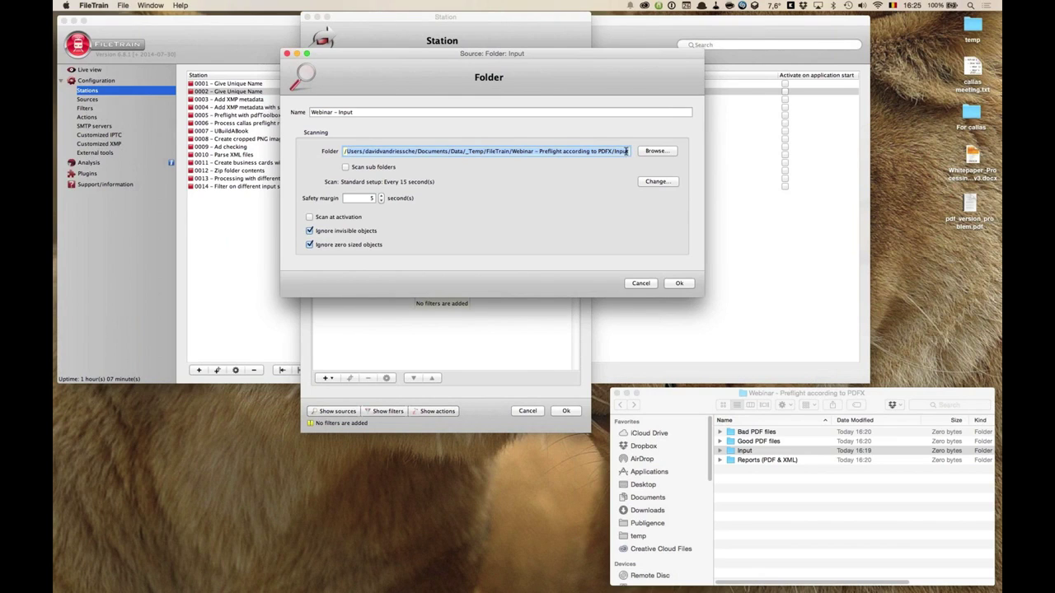
click(347, 168)
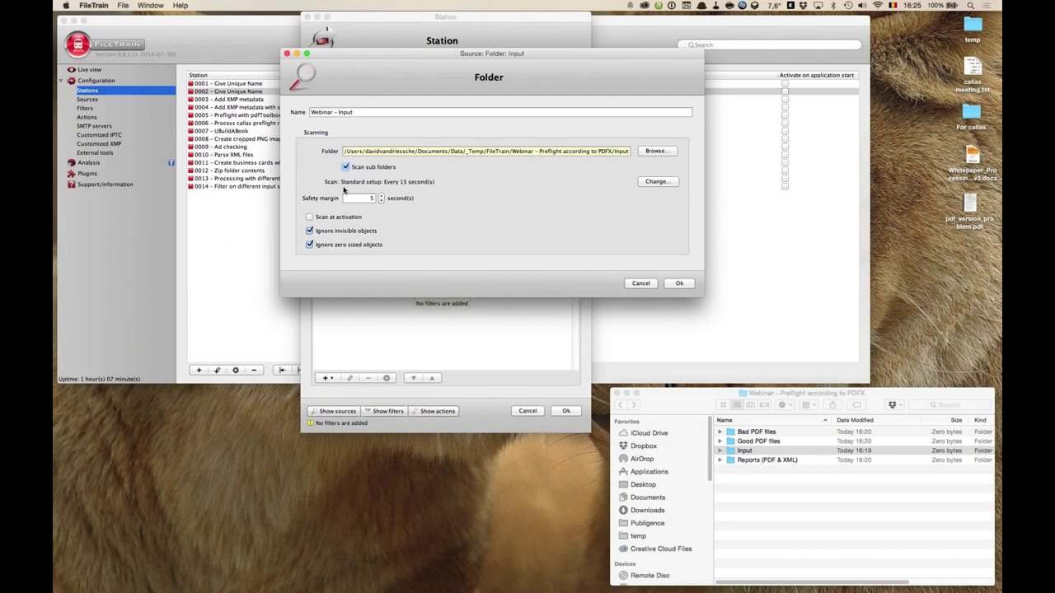
click(346, 167)
Set the source's standard scan schedule to run secondly, every 1 second
click(654, 182)
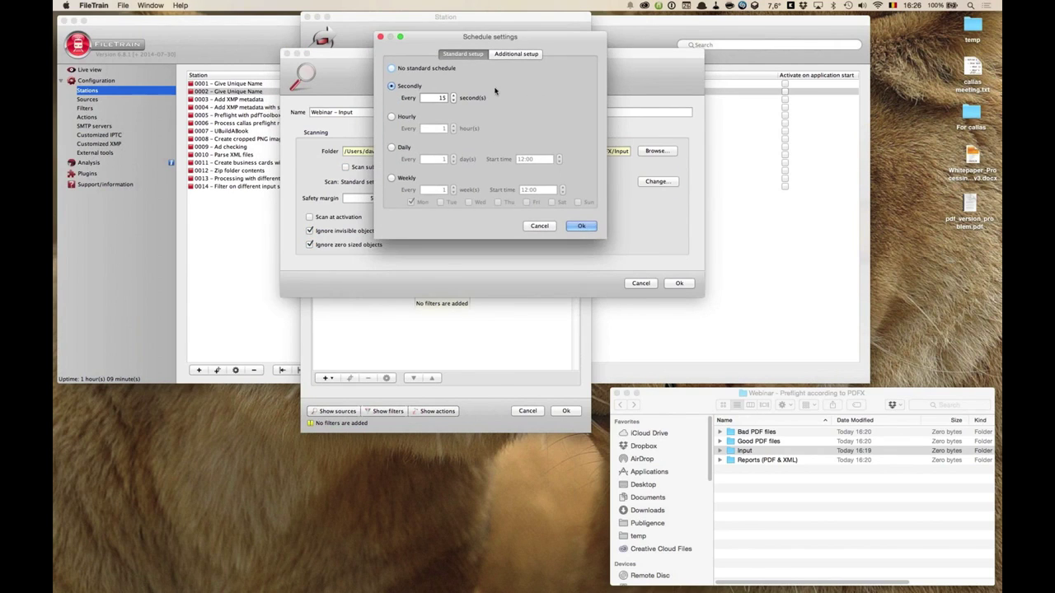
double_click(442, 97)
text(1)
text(60)
key(BackSpace)
key(BackSpace)
key(BackSpace)
Try a weekly scan schedule starting at 06:00 on Monday through Friday
click(391, 178)
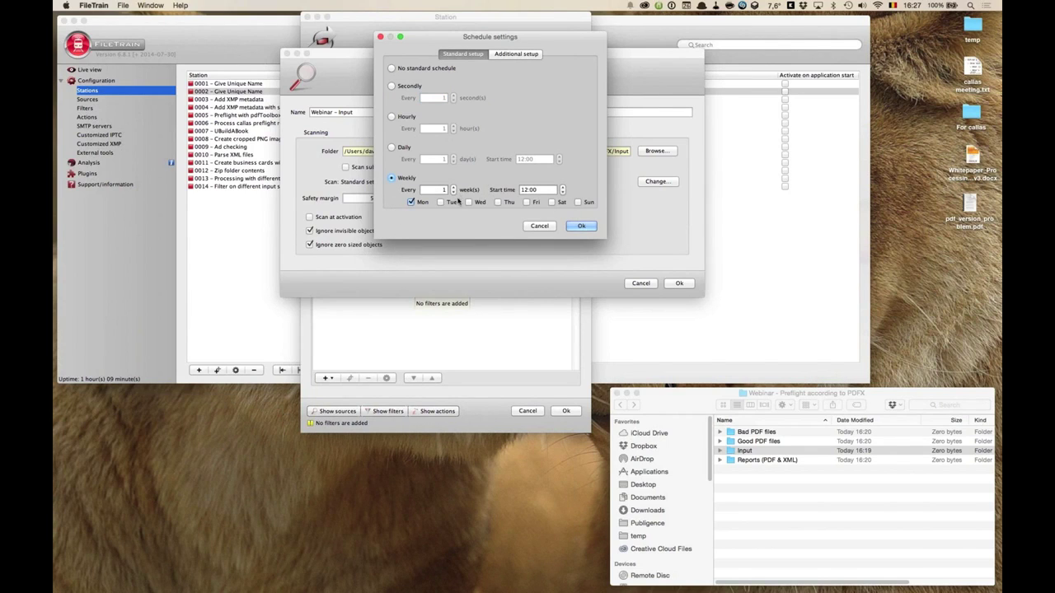
click(411, 202)
click(538, 190)
triple_click(533, 190)
text(6:00)
click(441, 202)
click(468, 202)
click(498, 201)
click(527, 203)
Apply the secondly scan schedule and set the source's safety margin to 1 second
click(392, 86)
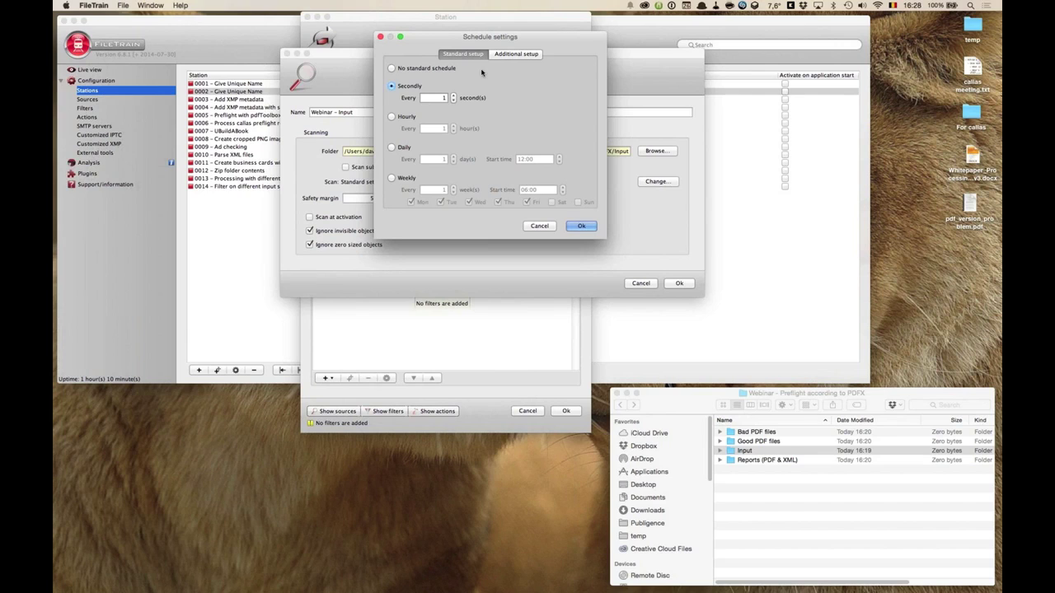
key(Return)
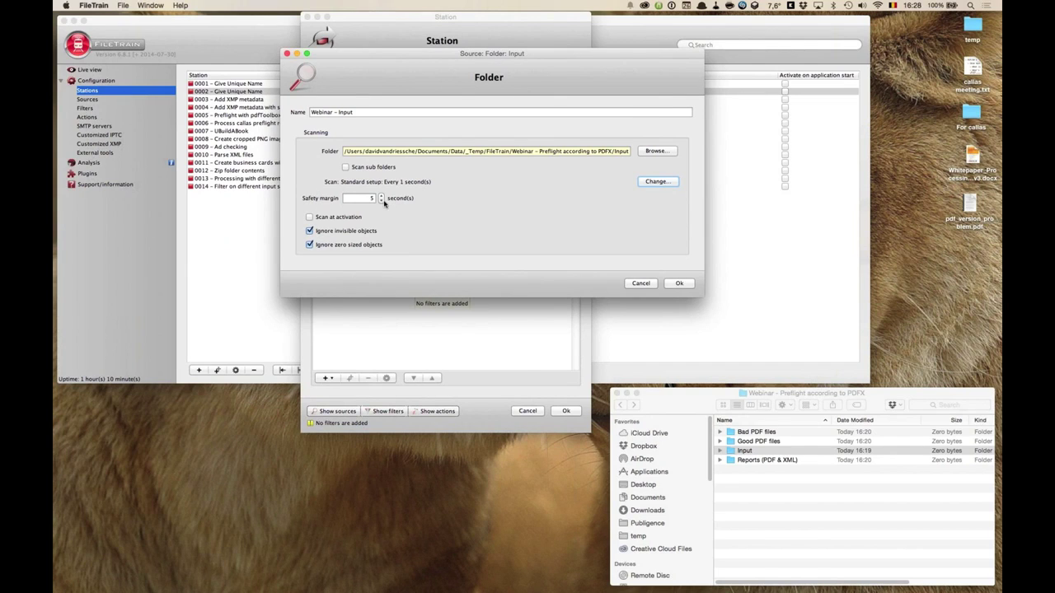
key(Tab)
text(1)
click(691, 283)
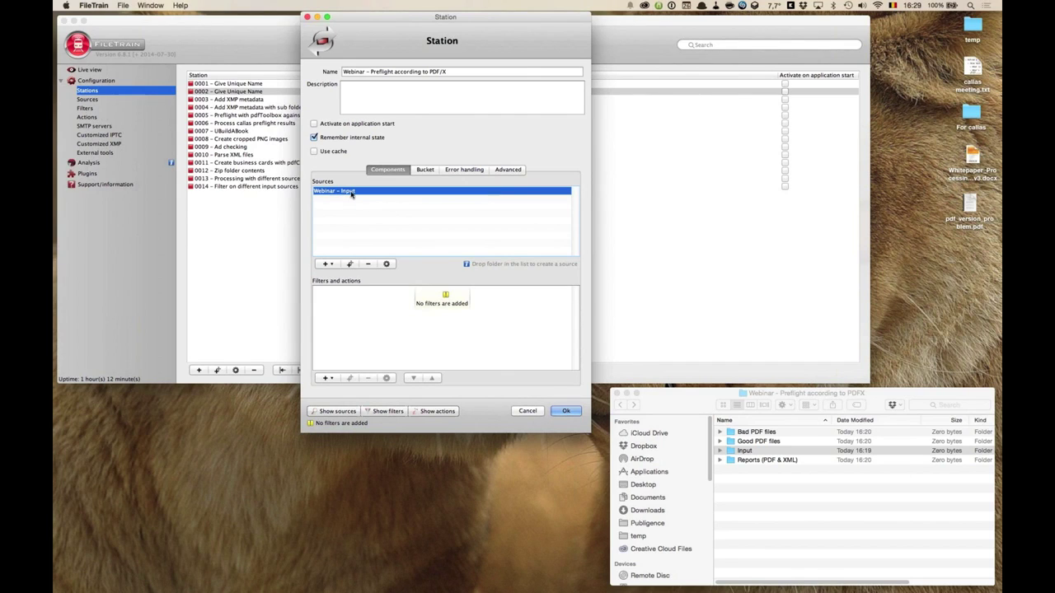
Add the existing "*** All PDF files" filter to the station and open its settings
mouse_move(353, 193)
click(335, 380)
mouse_move(337, 392)
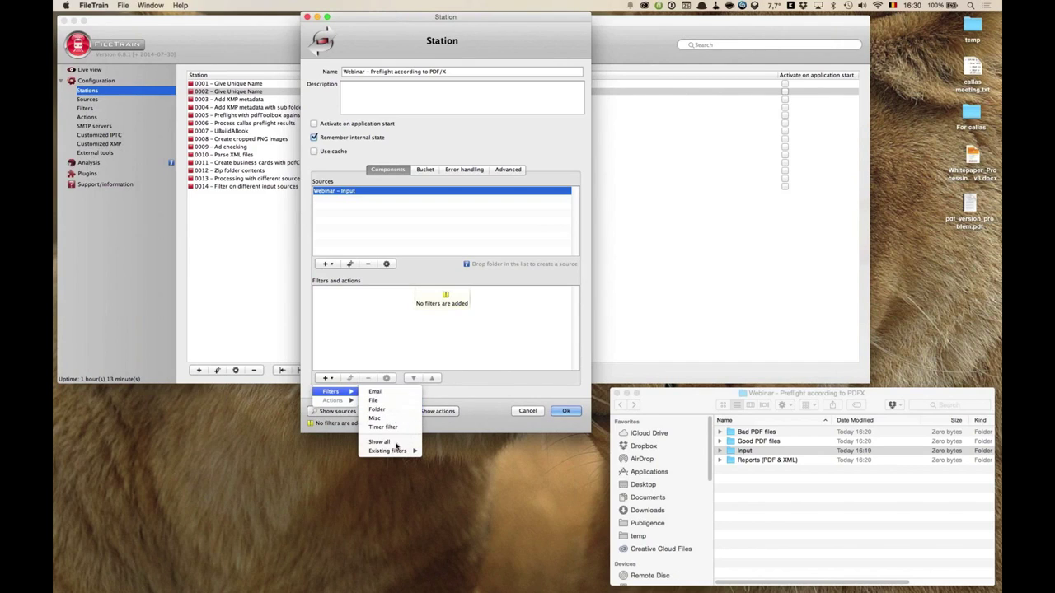
mouse_move(396, 453)
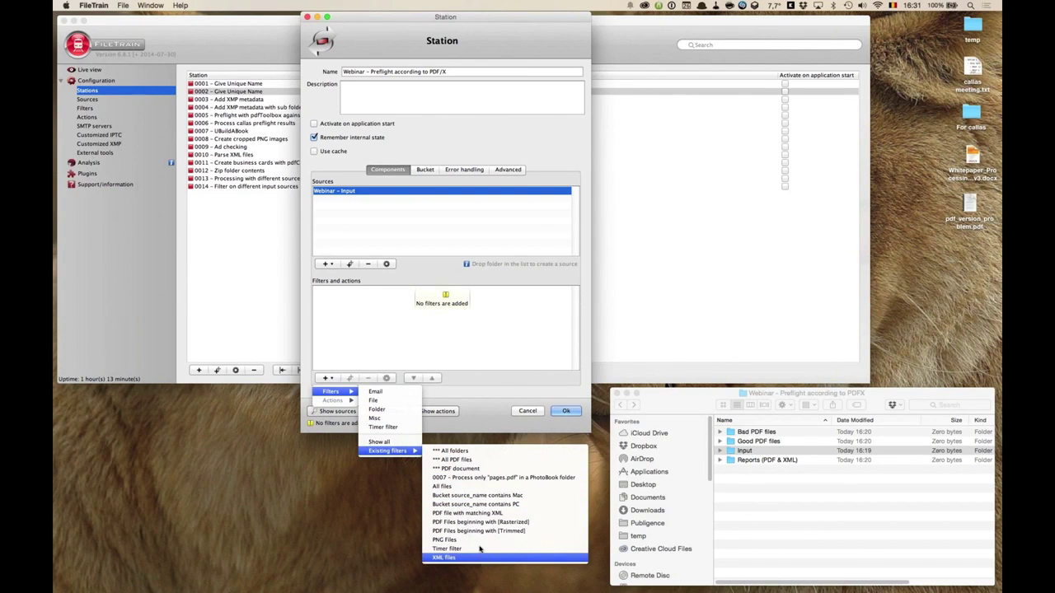
click(475, 460)
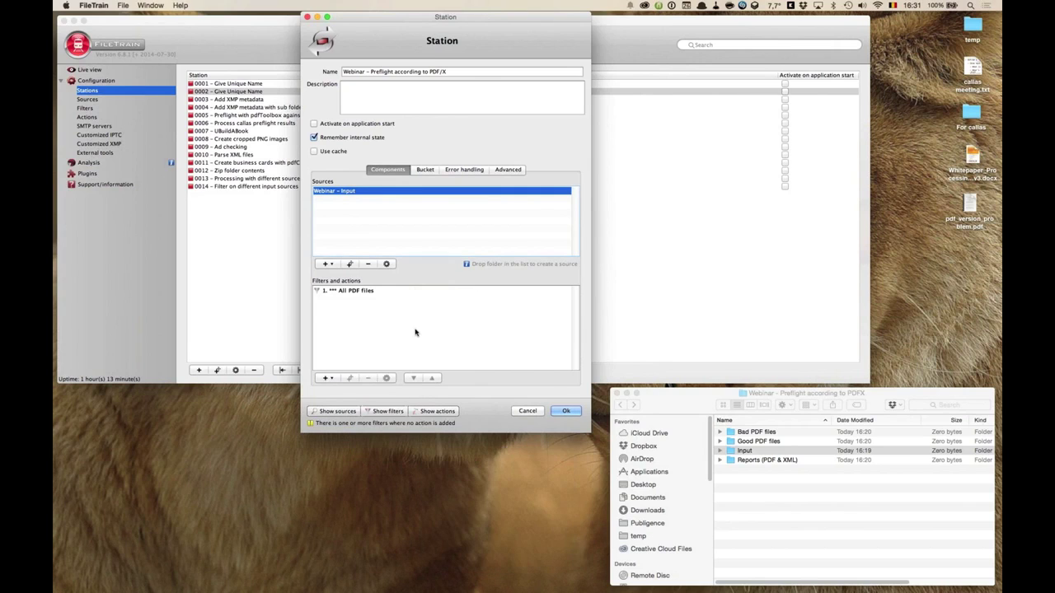
click(371, 293)
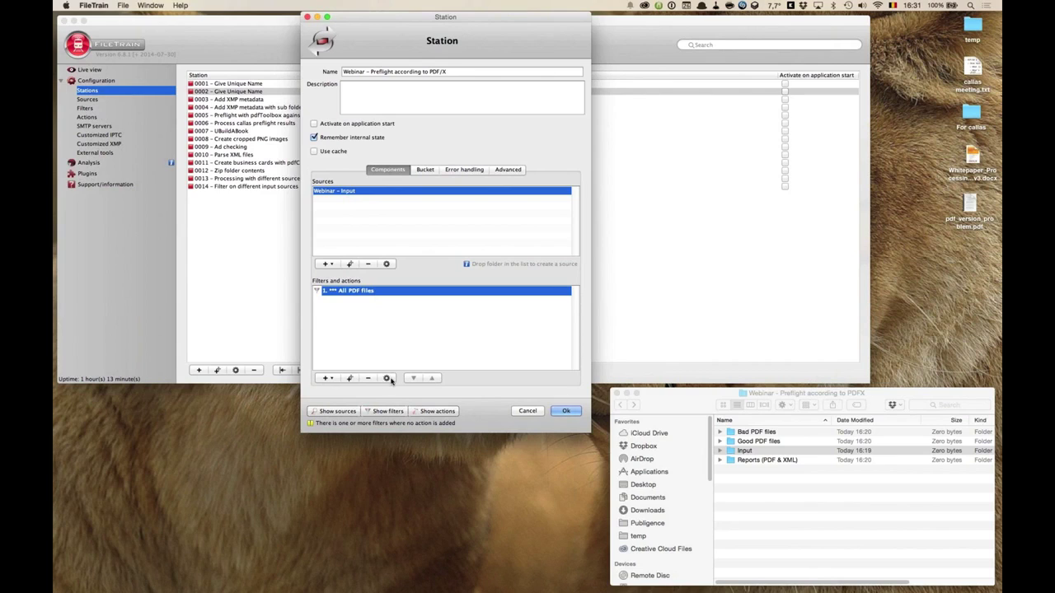
double_click(382, 293)
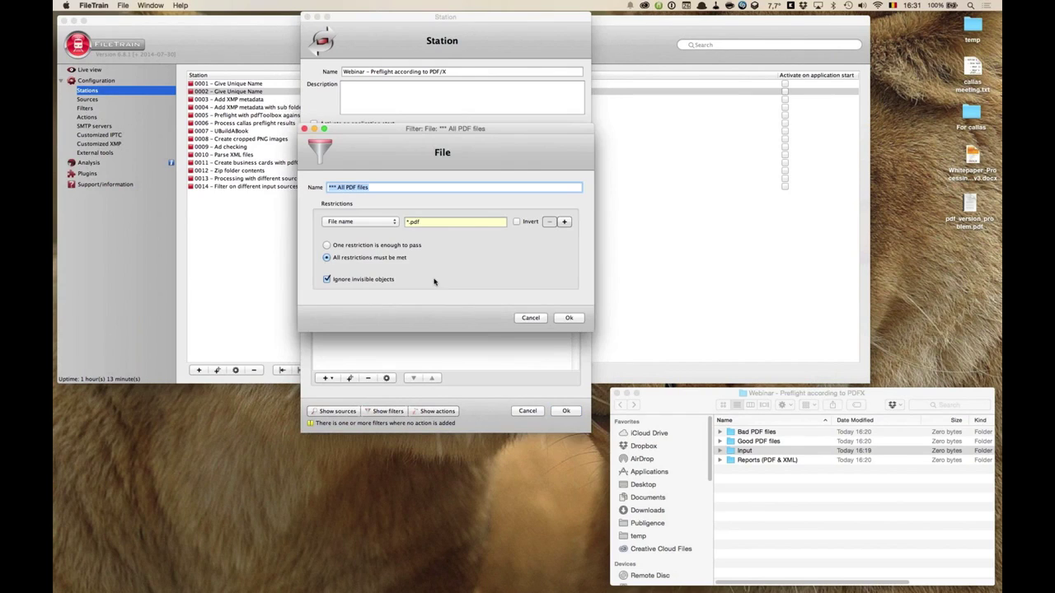
drag(487, 131, 522, 61)
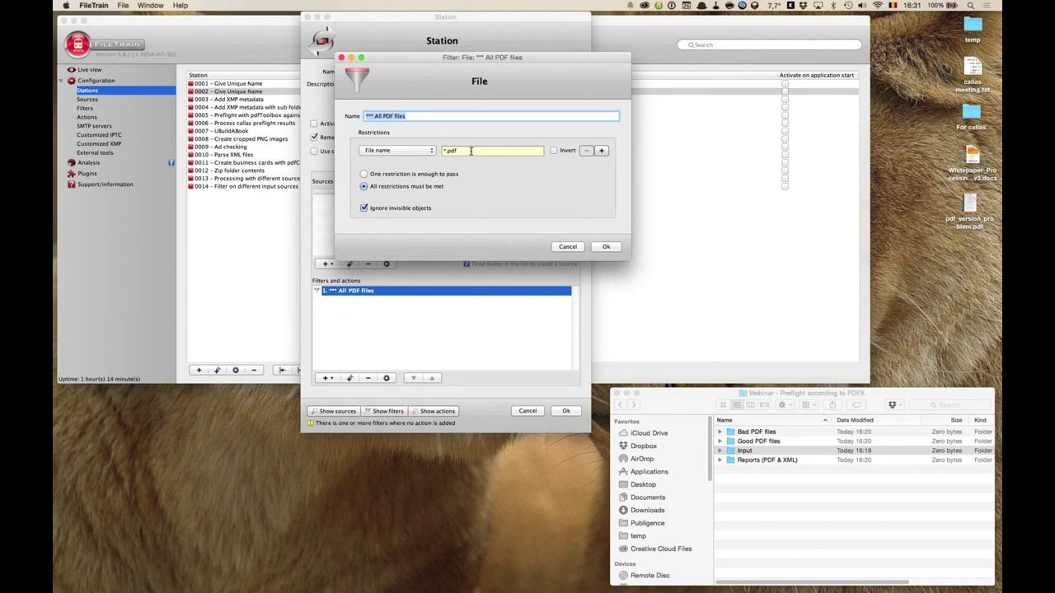
Try adding "abc" to the filter's file name restriction, then restore *.pdf
click(446, 150)
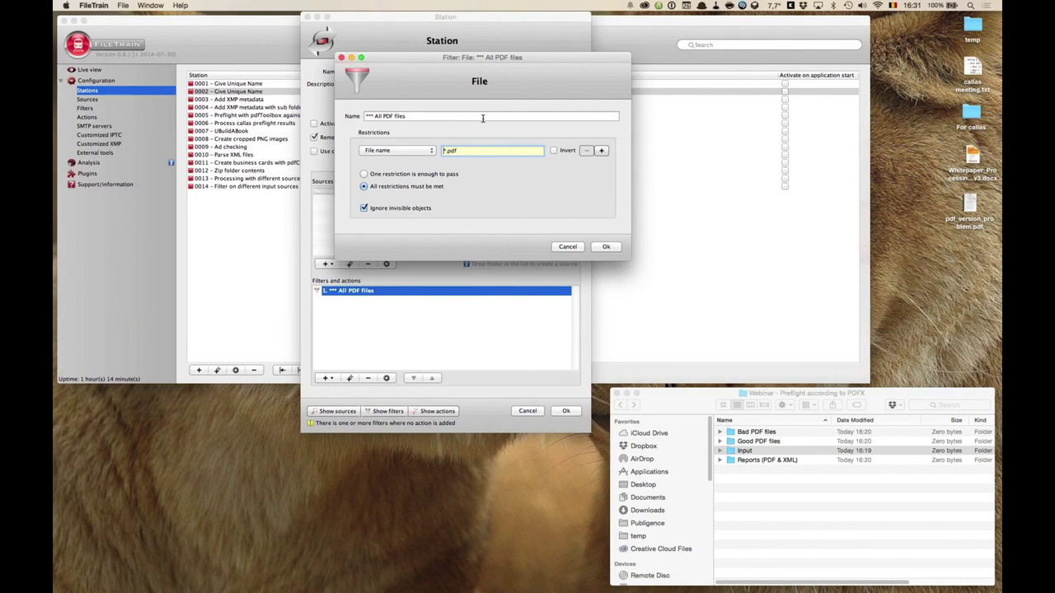
text(abc)
text(*)
key(BackSpace)
key(BackSpace)
key(BackSpace)
text(*)
Widen the filter settings window and add a second restriction based on Size
drag(631, 261, 793, 277)
click(764, 150)
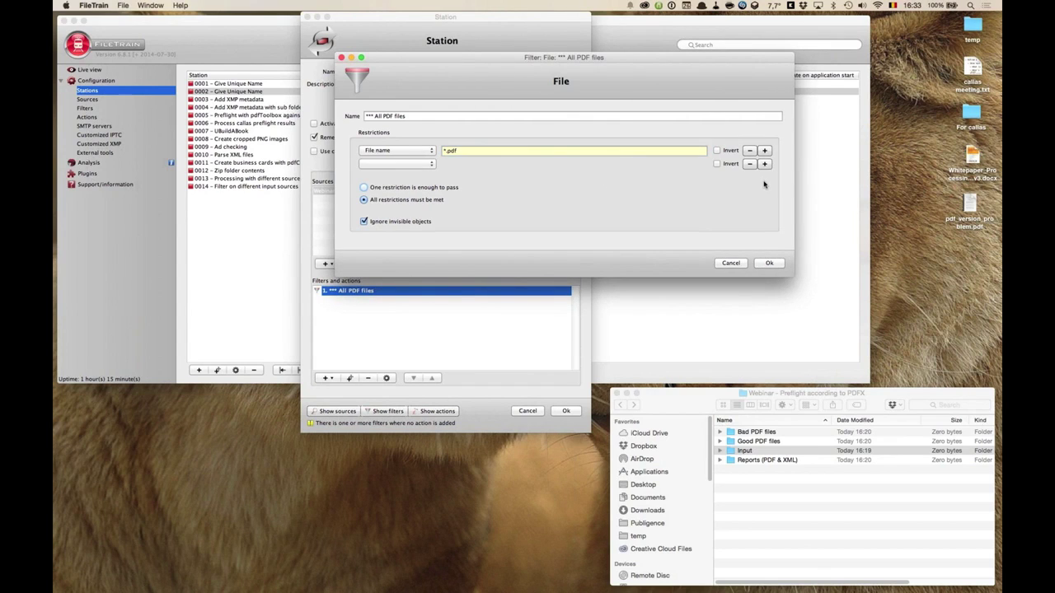
click(427, 165)
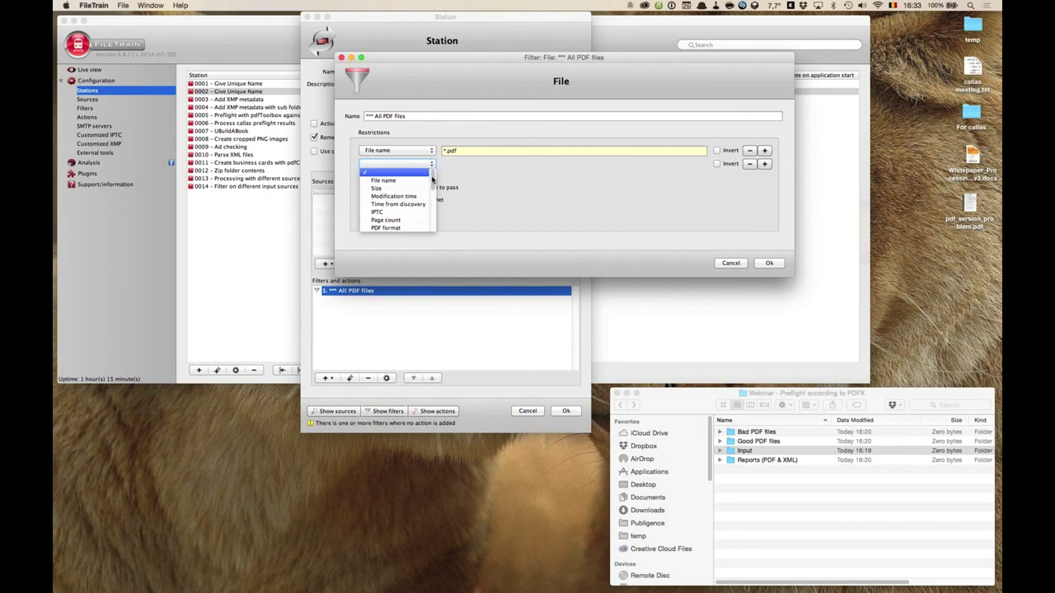
mouse_move(431, 183)
mouse_down()
mouse_move(431, 231)
mouse_move(436, 171)
mouse_up()
click(423, 188)
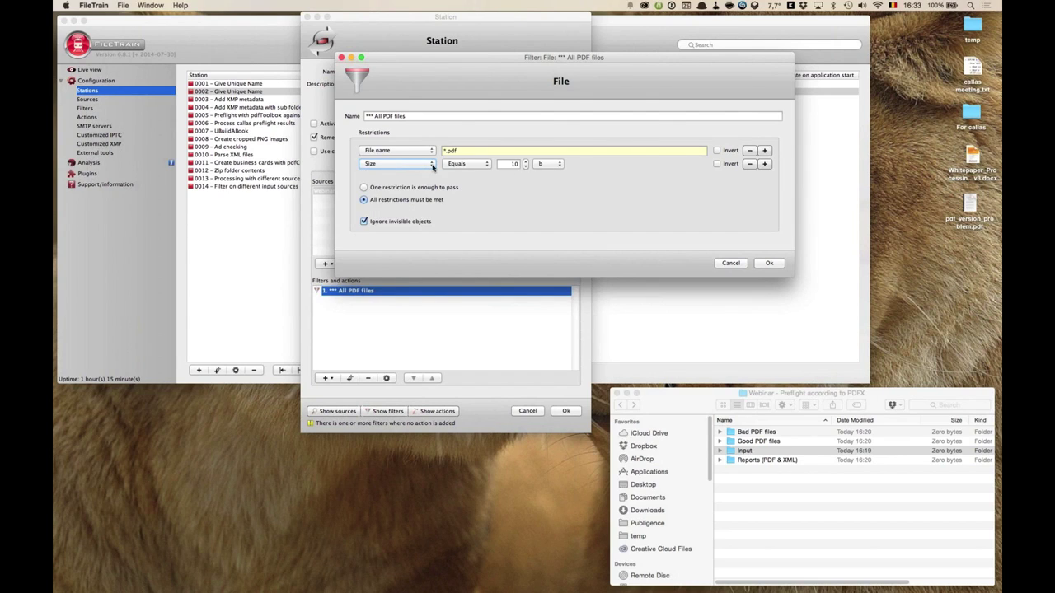
Try changing the filter's second restriction from Size to PDF version and then to XMP
click(433, 168)
drag(434, 181, 434, 196)
click(422, 197)
click(408, 166)
scroll(431, 203, down, 3)
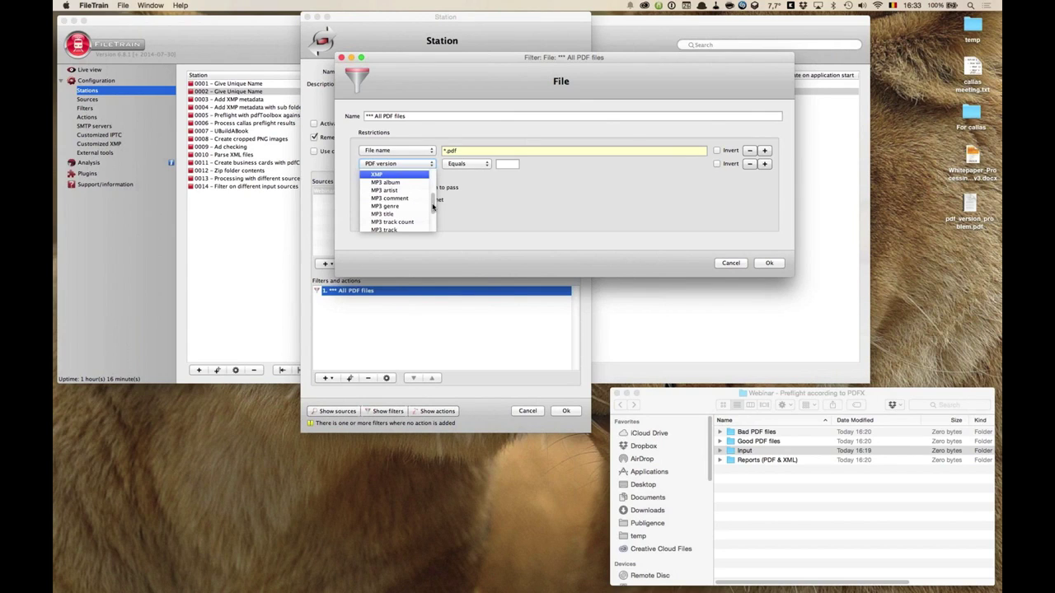
drag(433, 206, 432, 202)
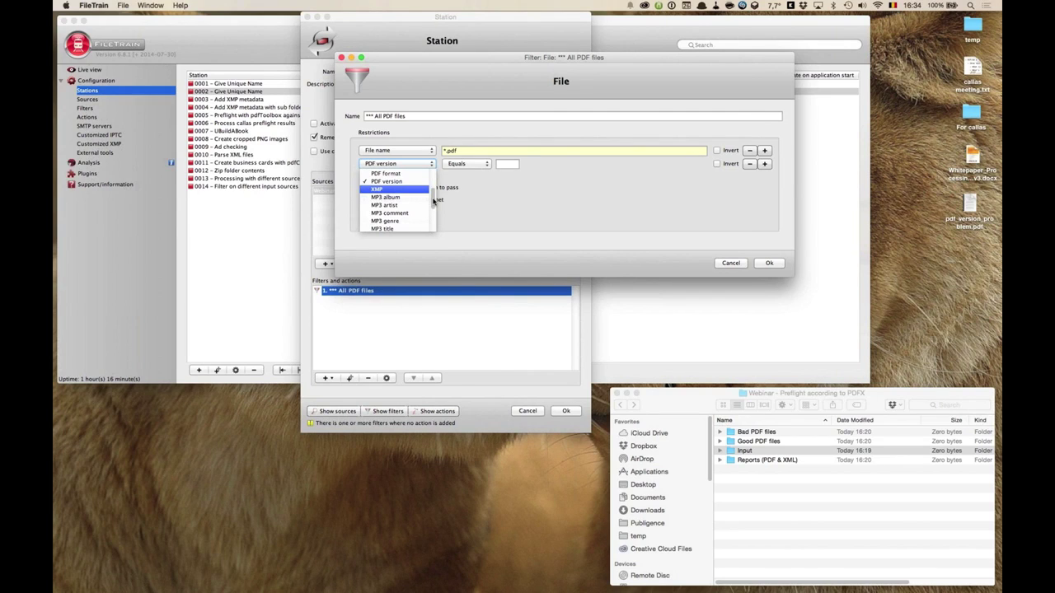
click(381, 191)
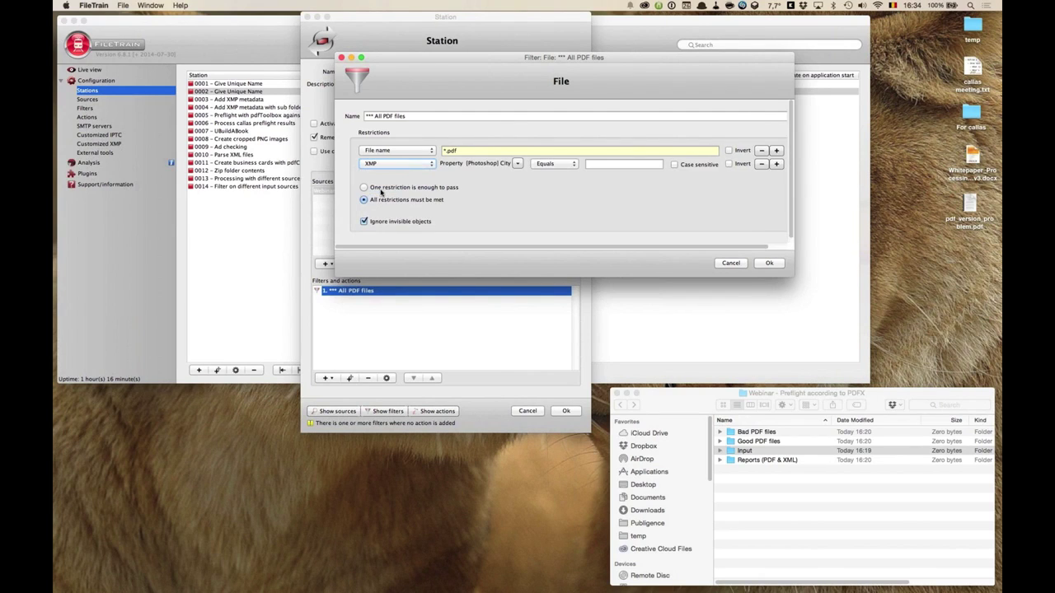
Try requiring the XMP property [Ad Ticket] Publication to equal "Elle", then discard the filter changes
click(517, 164)
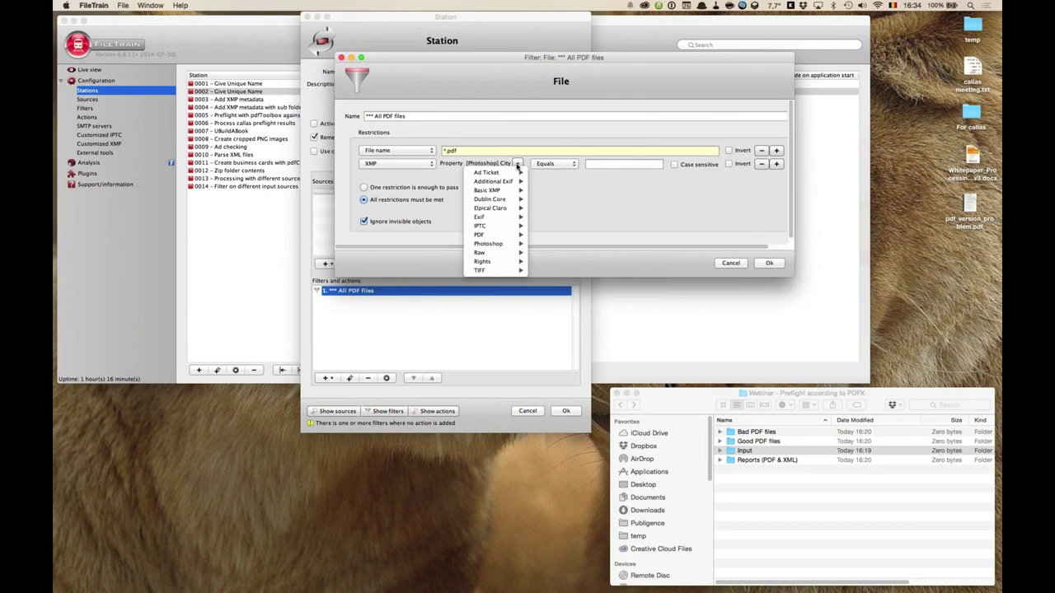
mouse_move(517, 173)
click(554, 185)
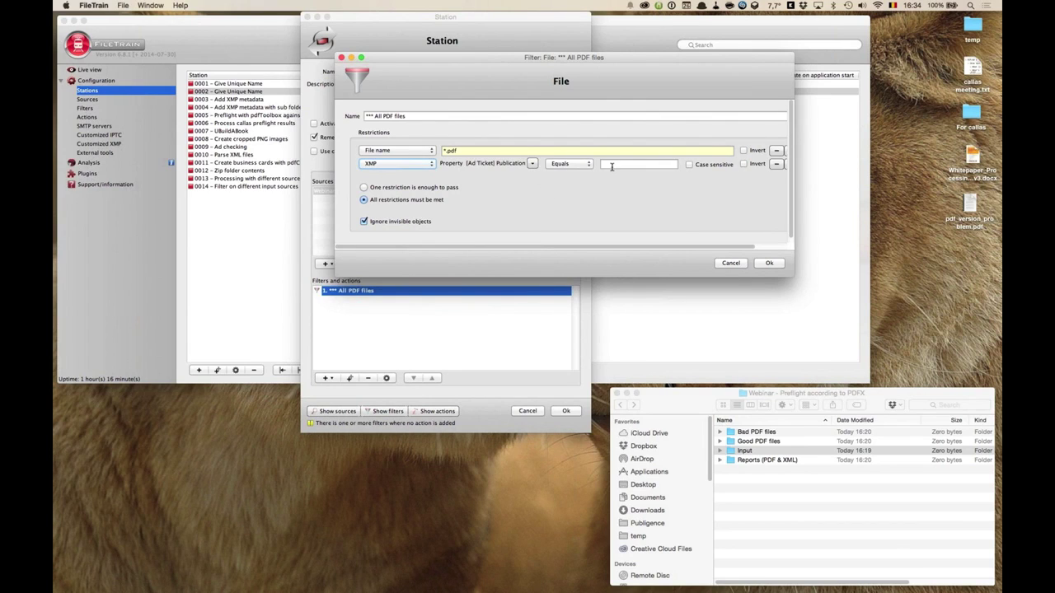
text(Elle)
drag(792, 202, 833, 199)
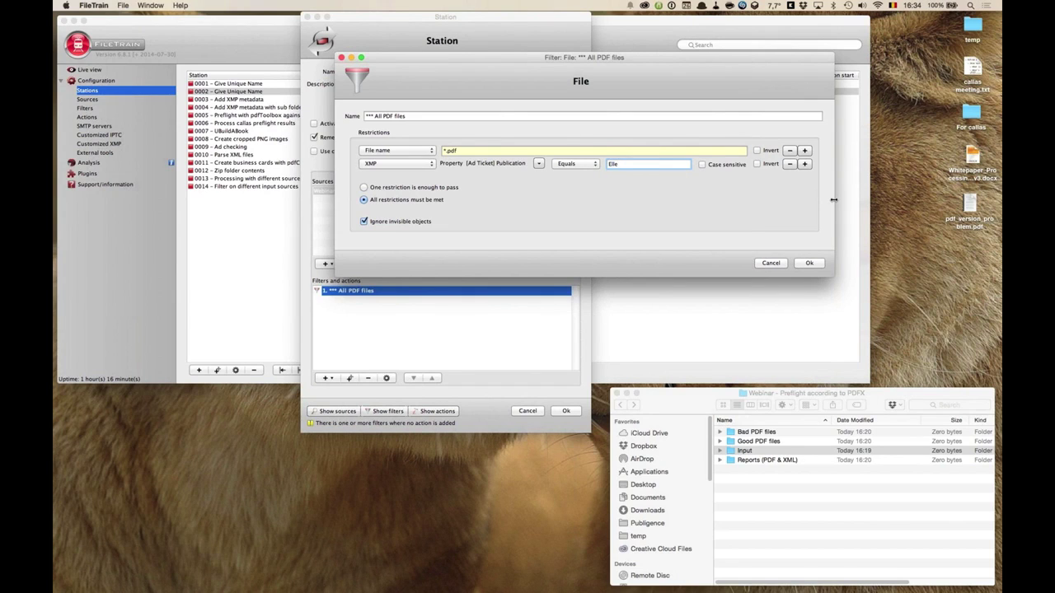
click(773, 264)
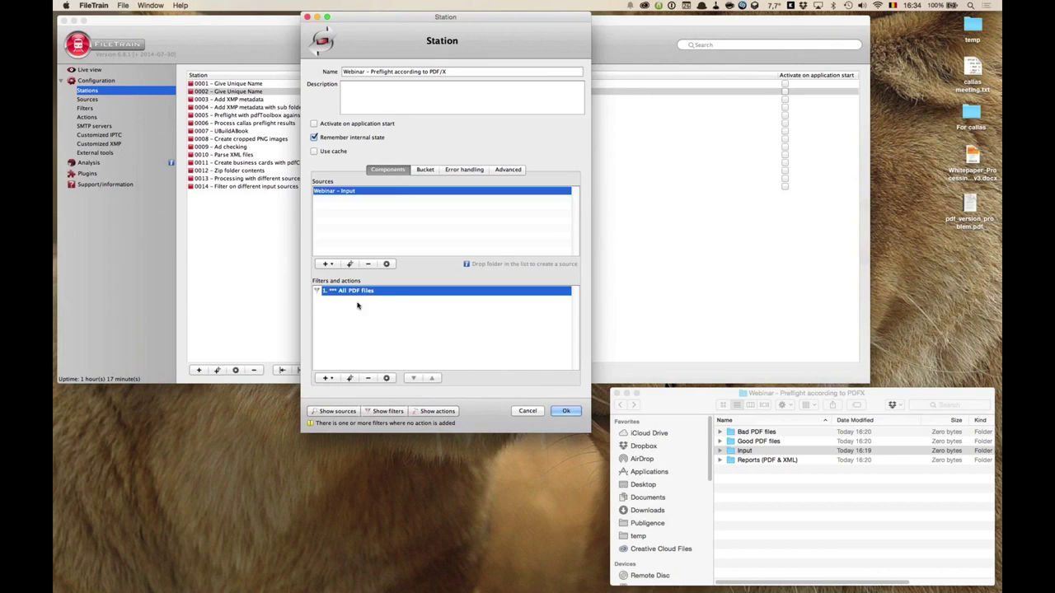
Add a callas pdfToolbox processing action named "Webinar - preflight with the PDF/X-1a profile" under the PDF filter and save the station
click(327, 378)
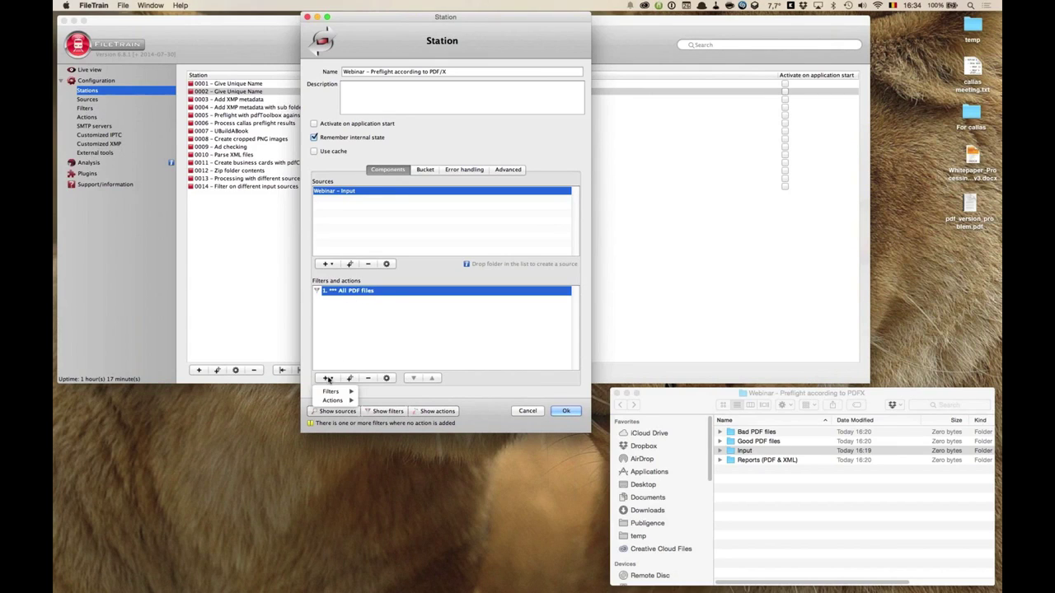
mouse_move(332, 401)
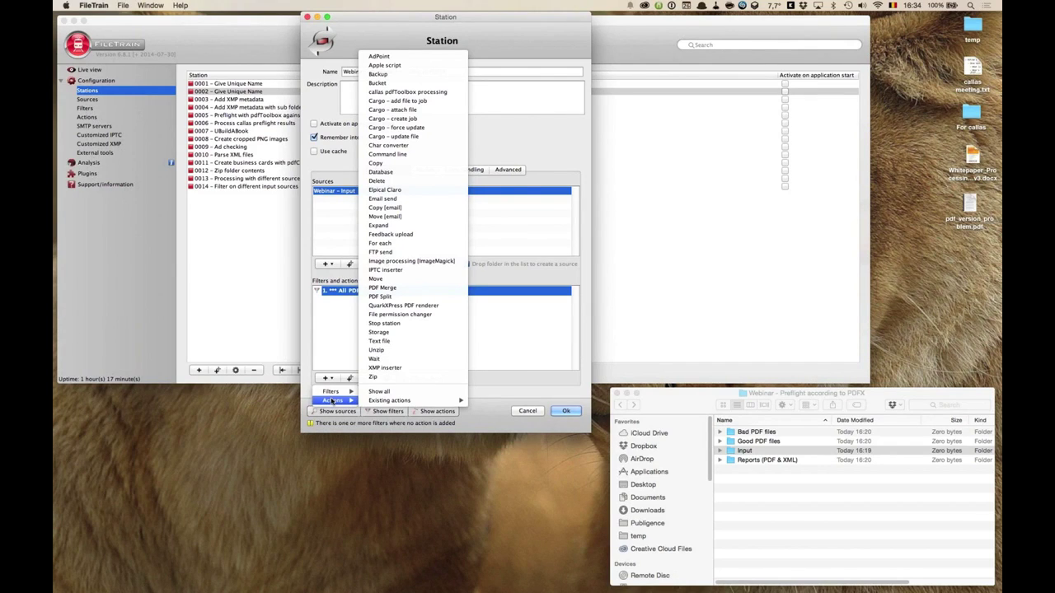
mouse_move(370, 402)
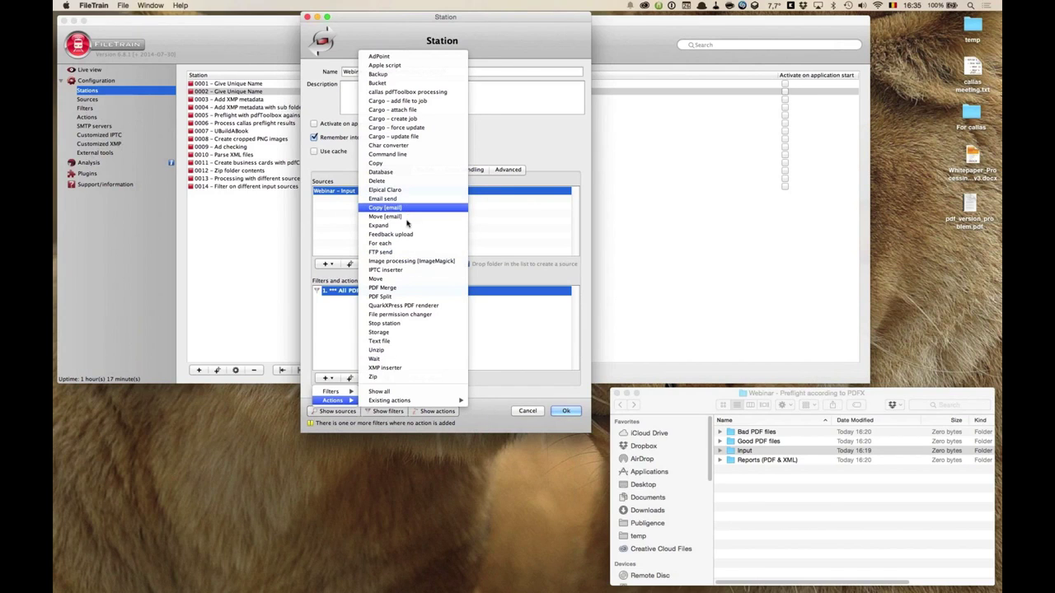
click(407, 92)
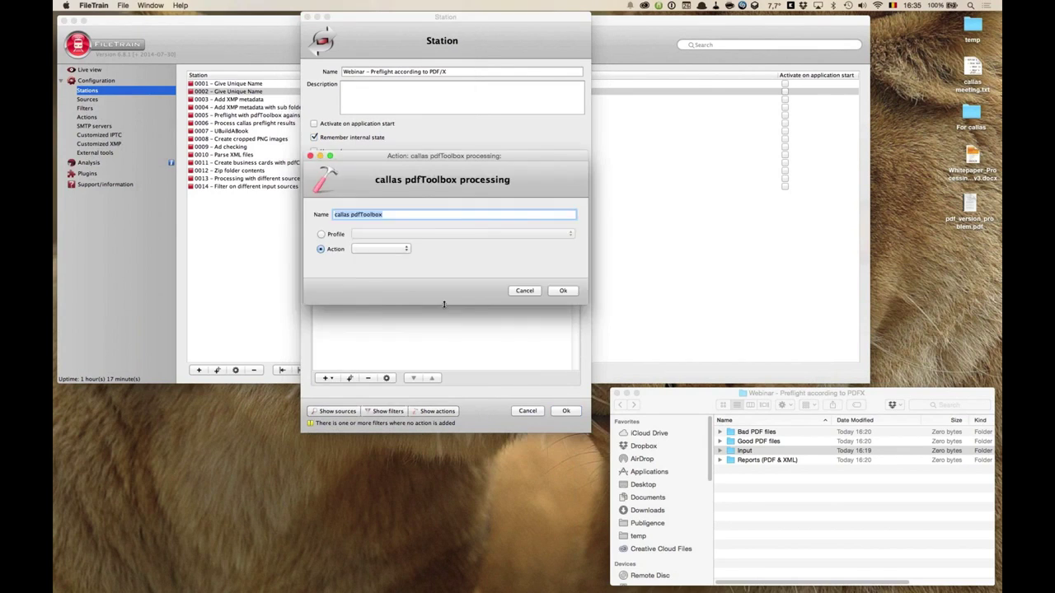
drag(461, 200, 555, 140)
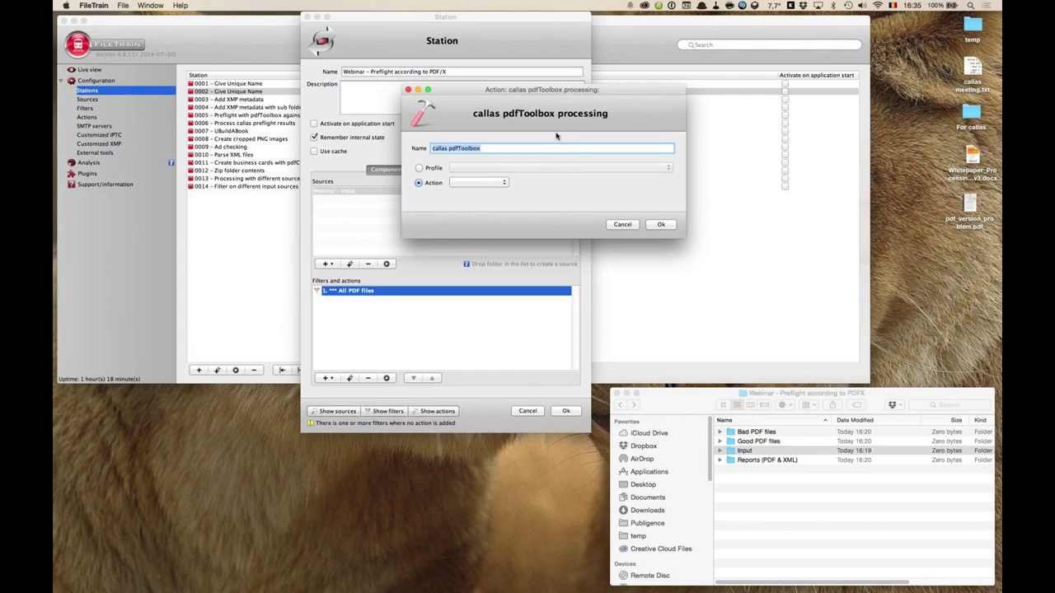
text(Webinar - preflight with the PDF/X-1a profile)
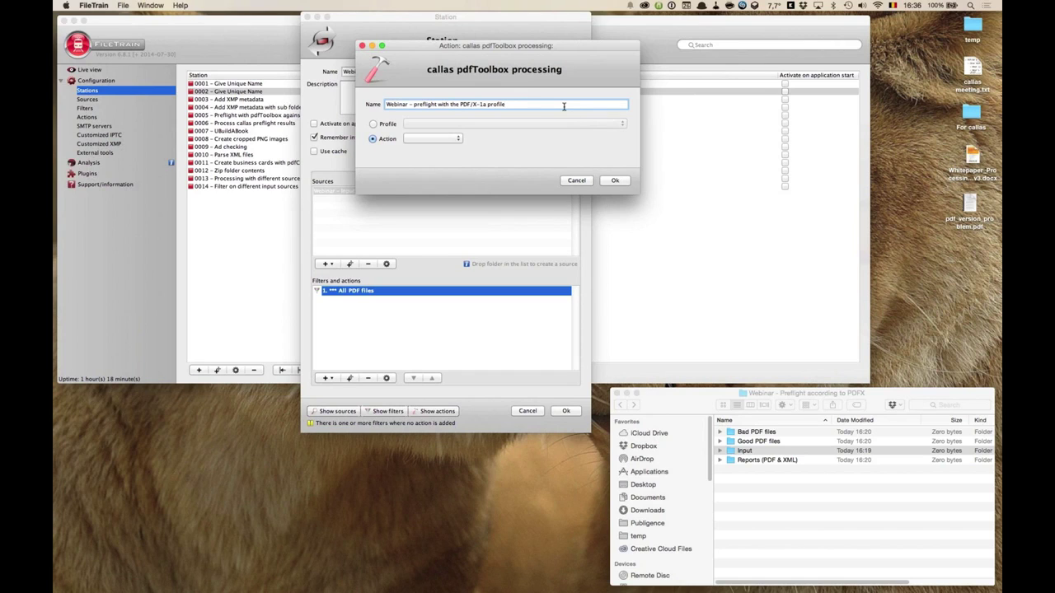
drag(639, 194, 800, 315)
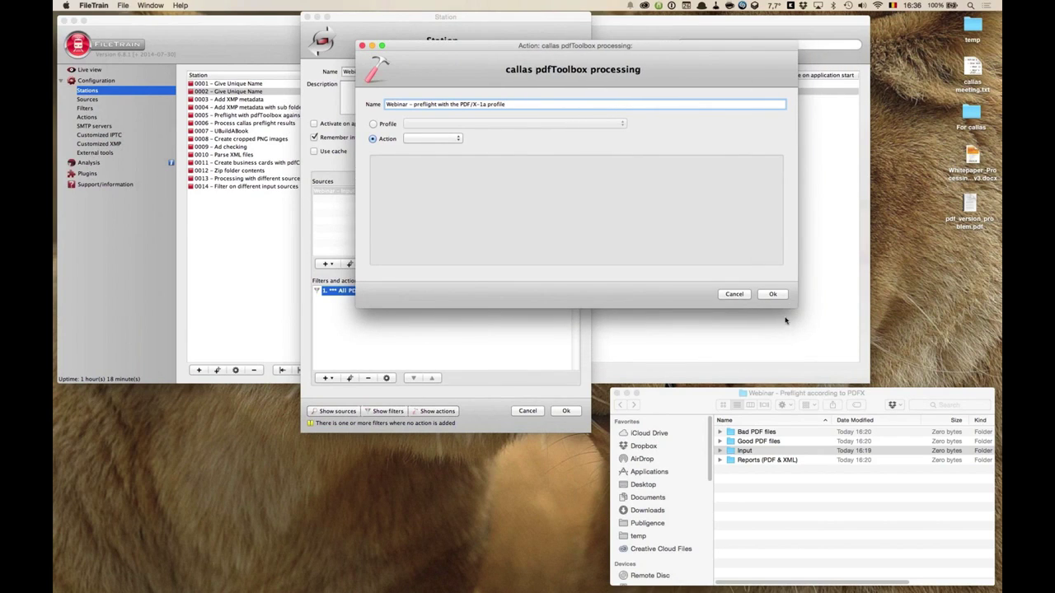
click(772, 295)
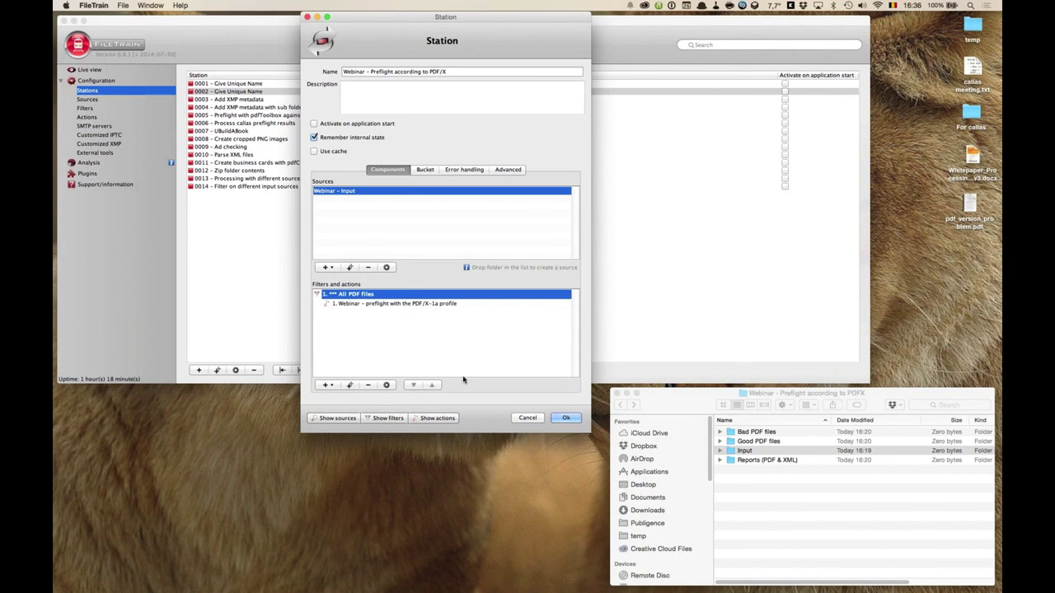
click(557, 419)
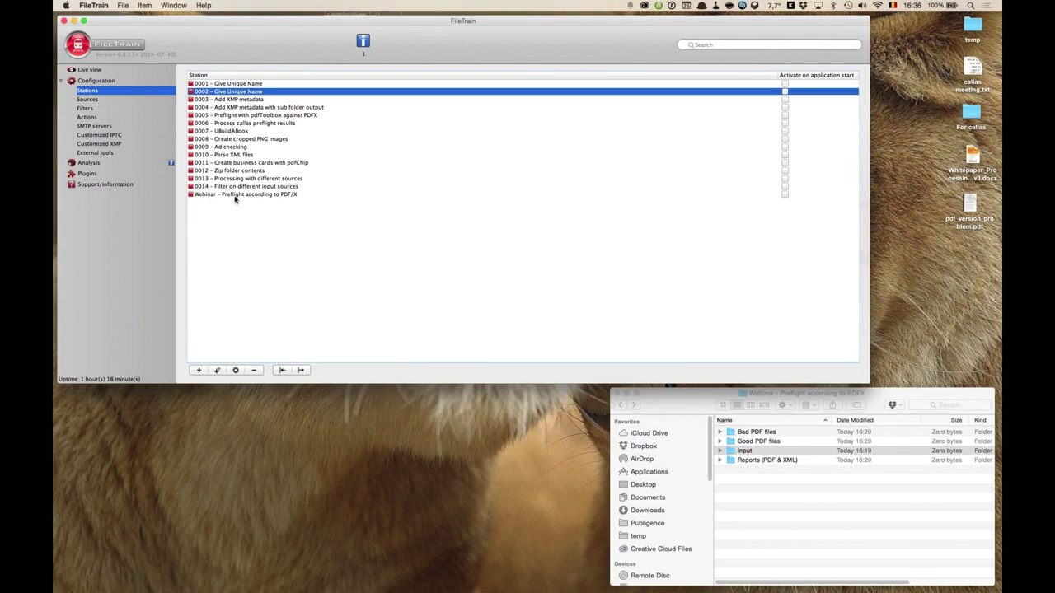
Review the callas pdfToolbox executable and profiles folder paths in the external tools configuration
click(235, 196)
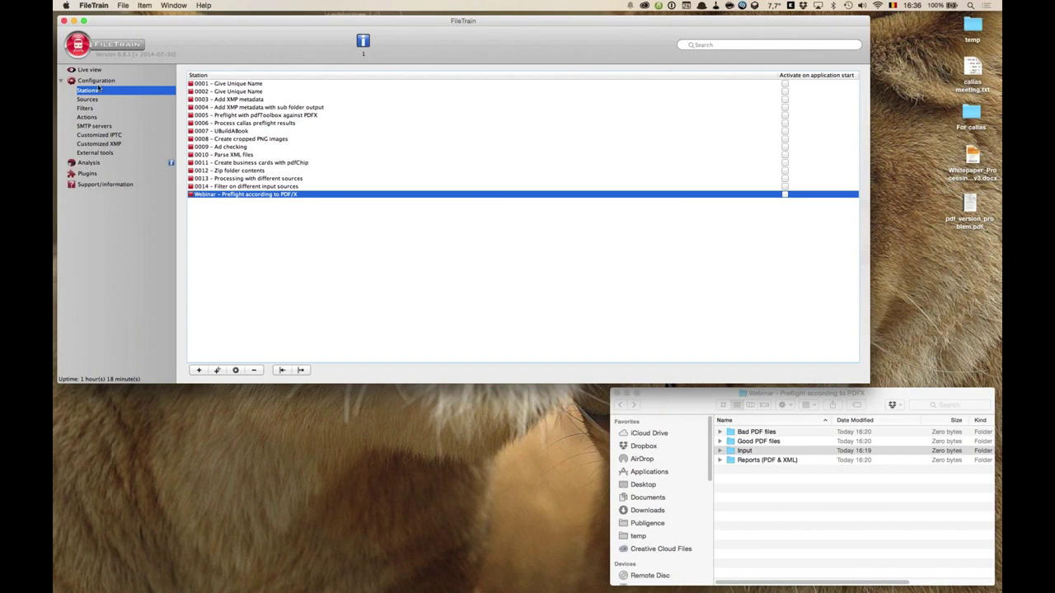
click(96, 154)
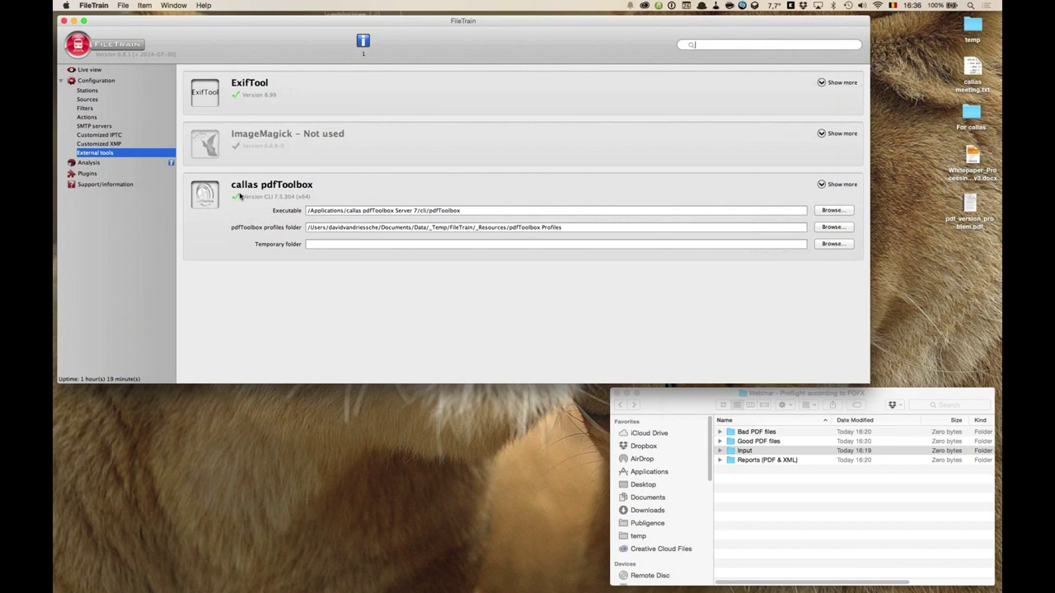
drag(306, 210, 241, 201)
click(467, 211)
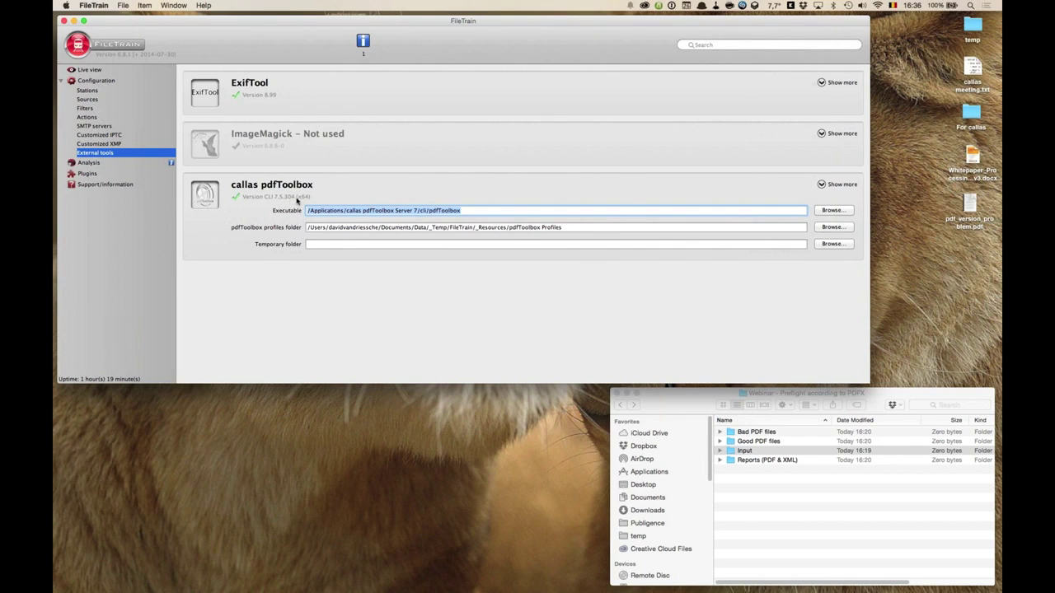
click(443, 212)
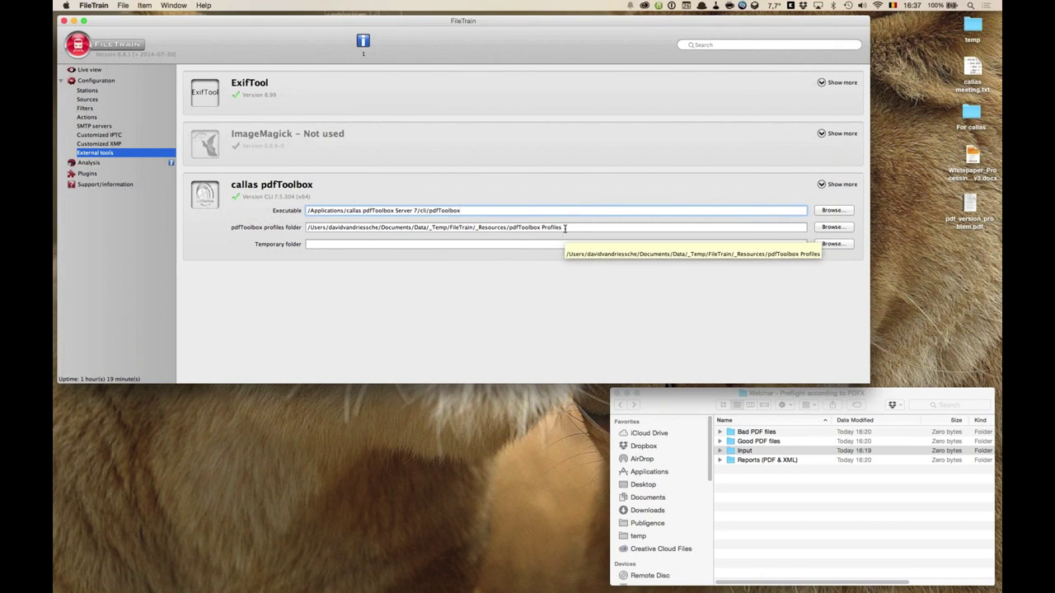
drag(565, 229, 373, 230)
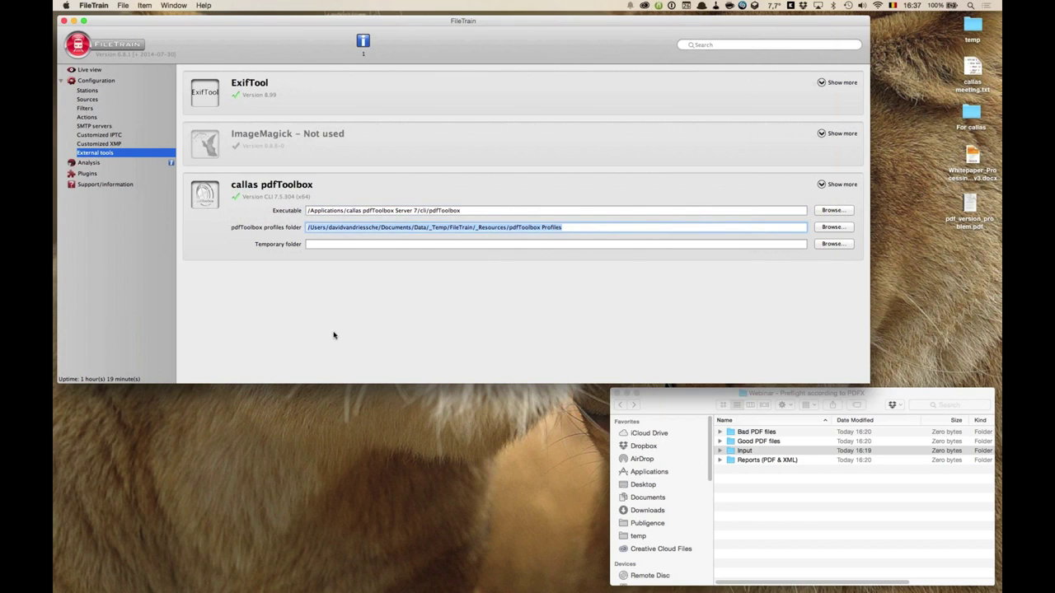
Switch to Finder to look inside FileTrain's _Resources folder, then return to FileTrain's pdfToolbox profiles and temporary folder settings
click(757, 489)
key(super+Up)
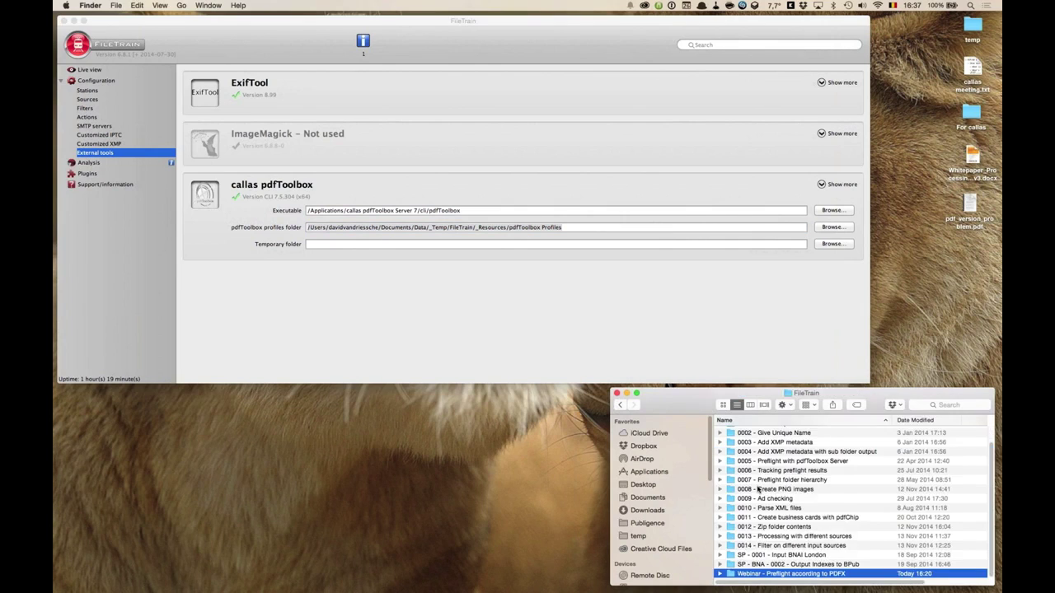
scroll(757, 489, up, 2)
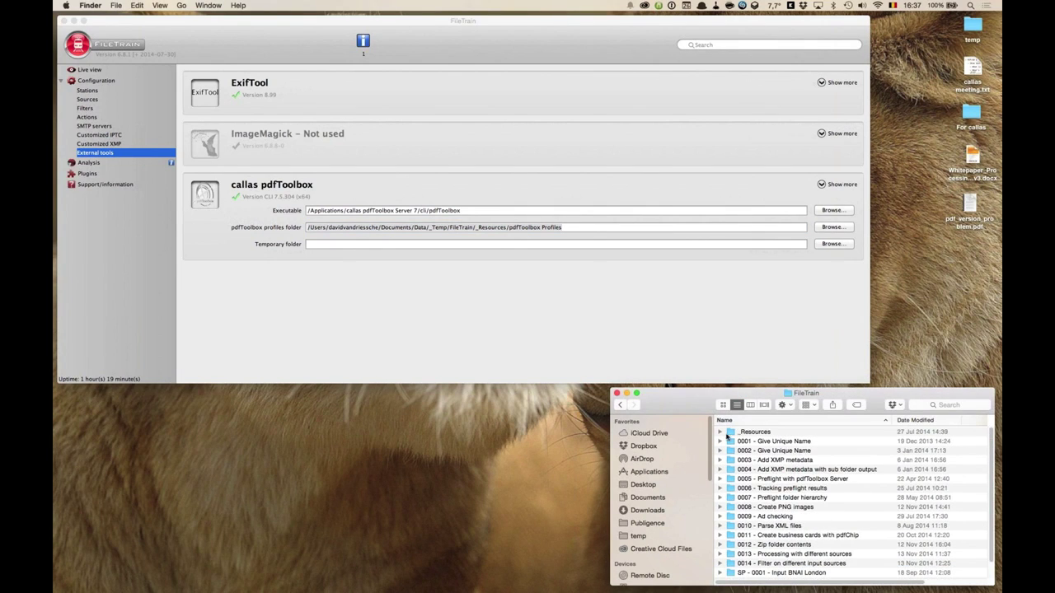
click(722, 433)
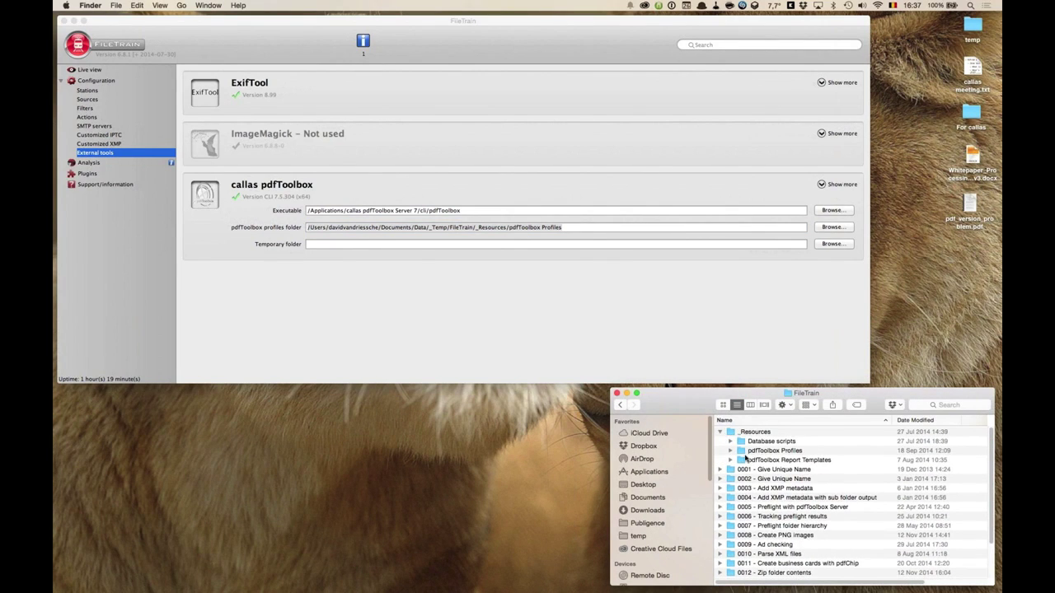
scroll(741, 495, down, 5)
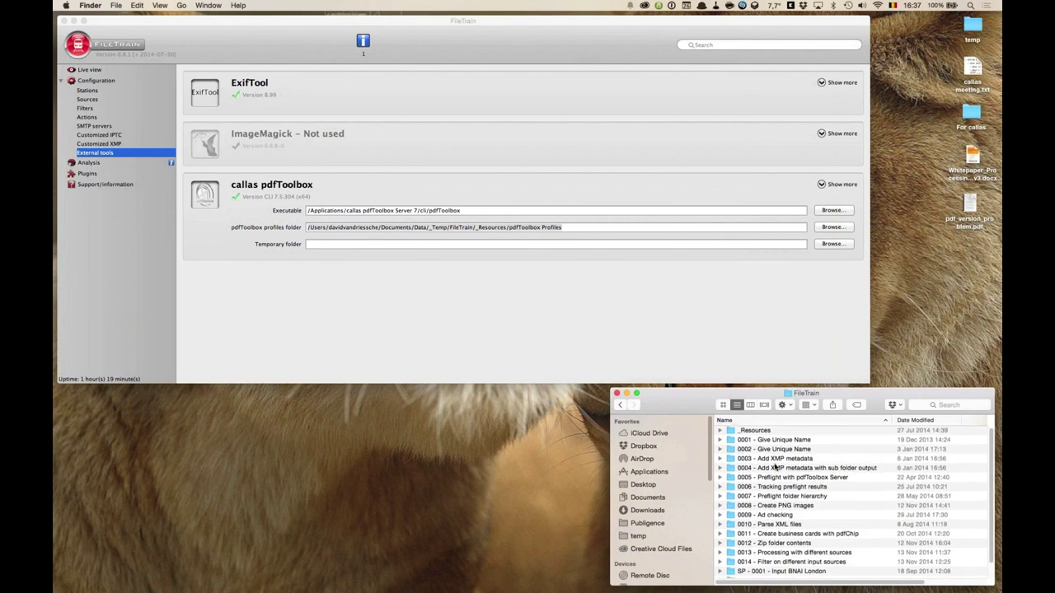
double_click(794, 574)
click(574, 228)
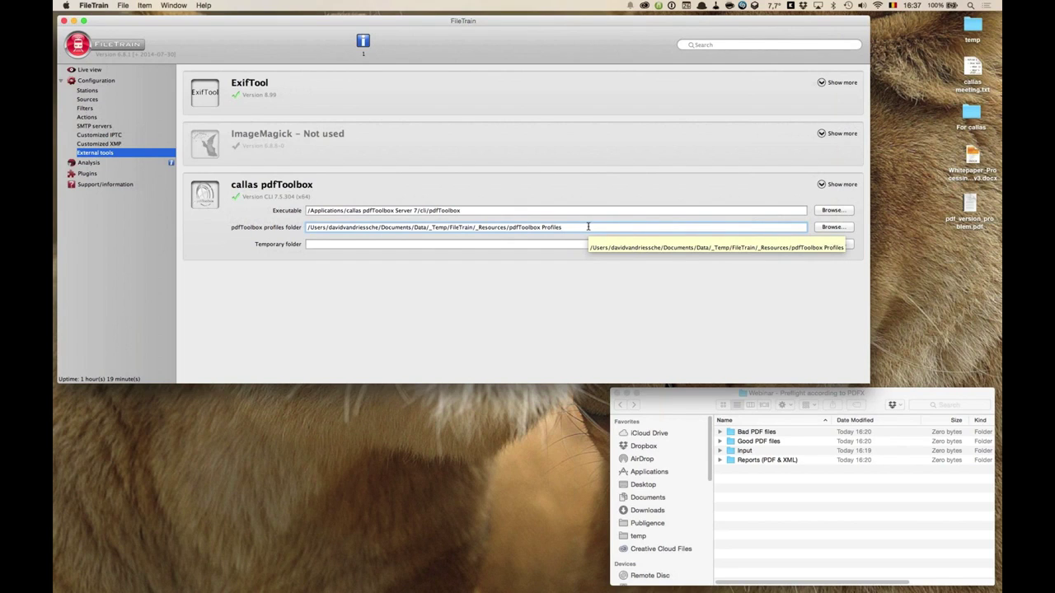
click(586, 244)
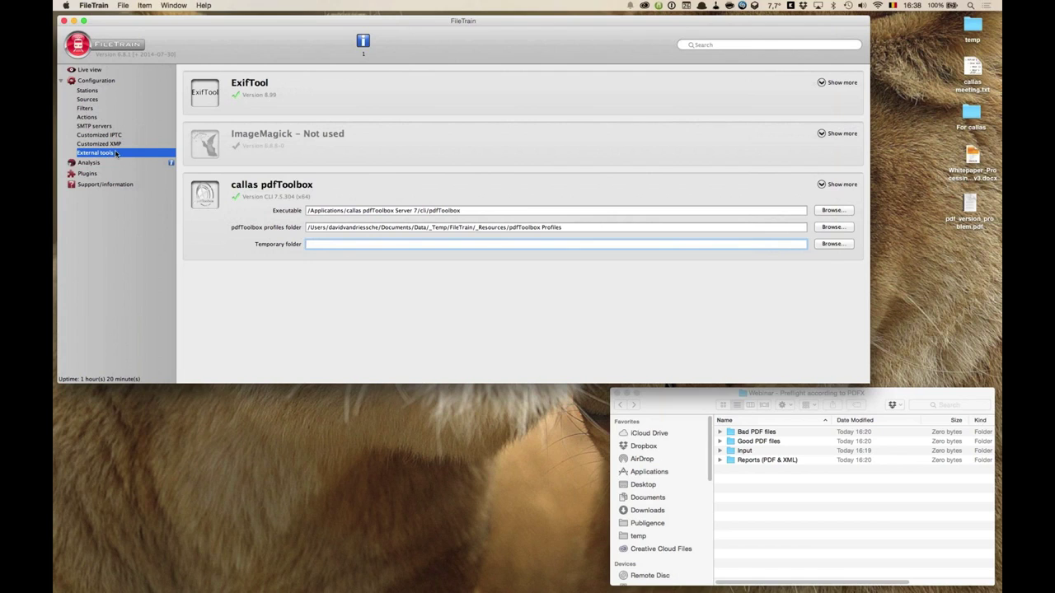
Reopen the "Webinar - Preflight according to PDF/X" station and open its pdfToolbox preflight action for editing
click(105, 92)
click(263, 196)
double_click(263, 196)
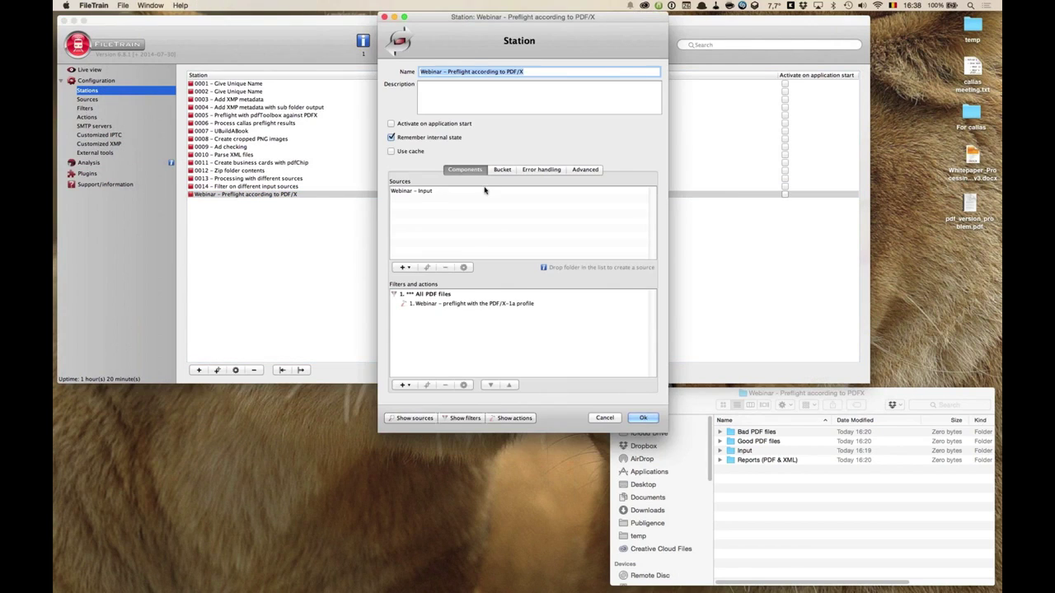
click(439, 307)
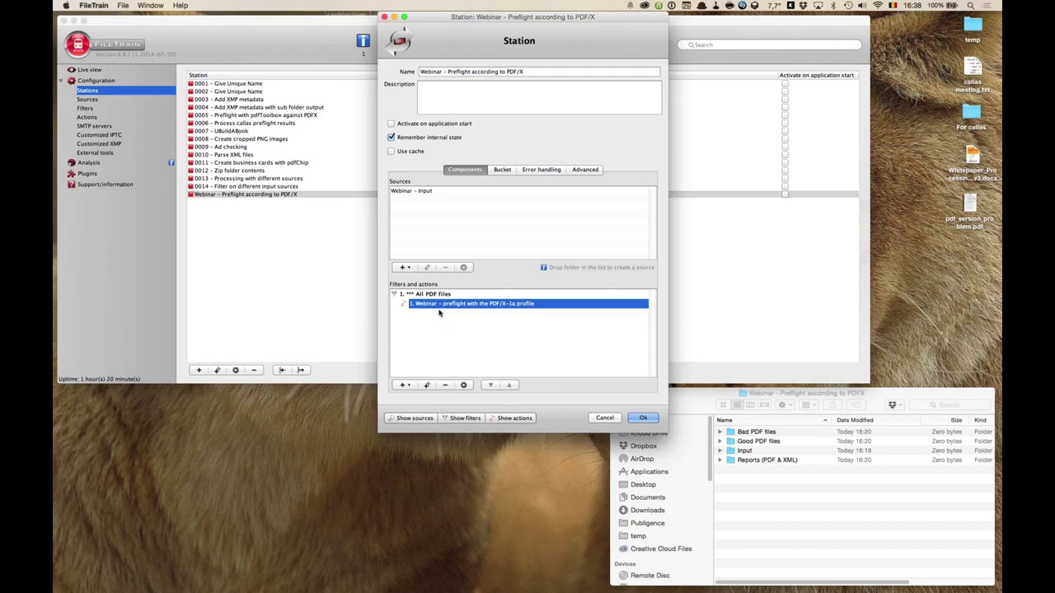
double_click(486, 306)
Enlarge the action window and make the action use the profile "Convert to PDF_X-1a (ISO Coated v2 (ECI))"
drag(567, 159, 515, 50)
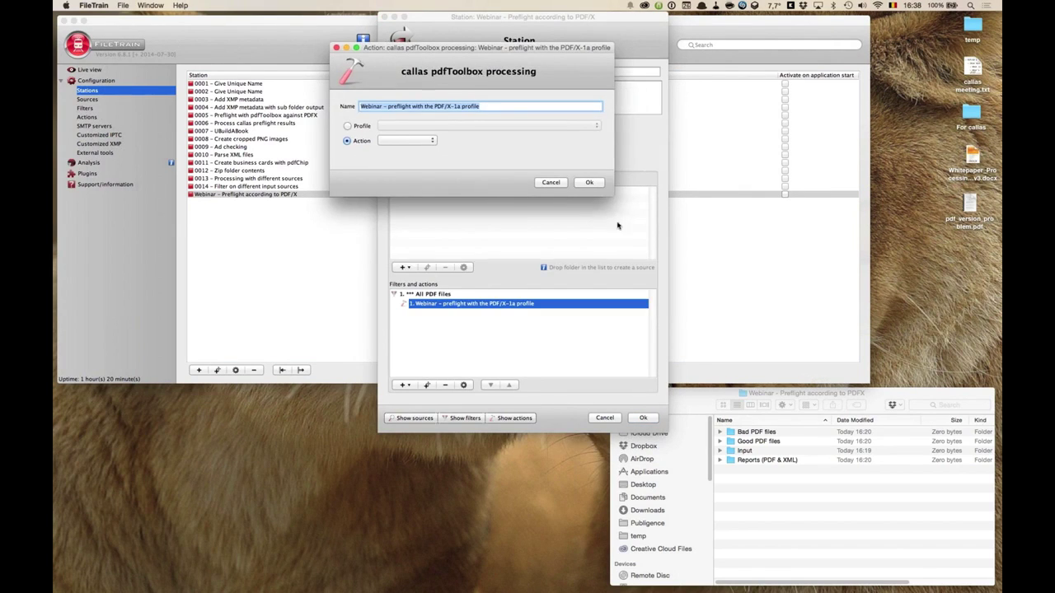
drag(714, 319, 847, 392)
click(347, 125)
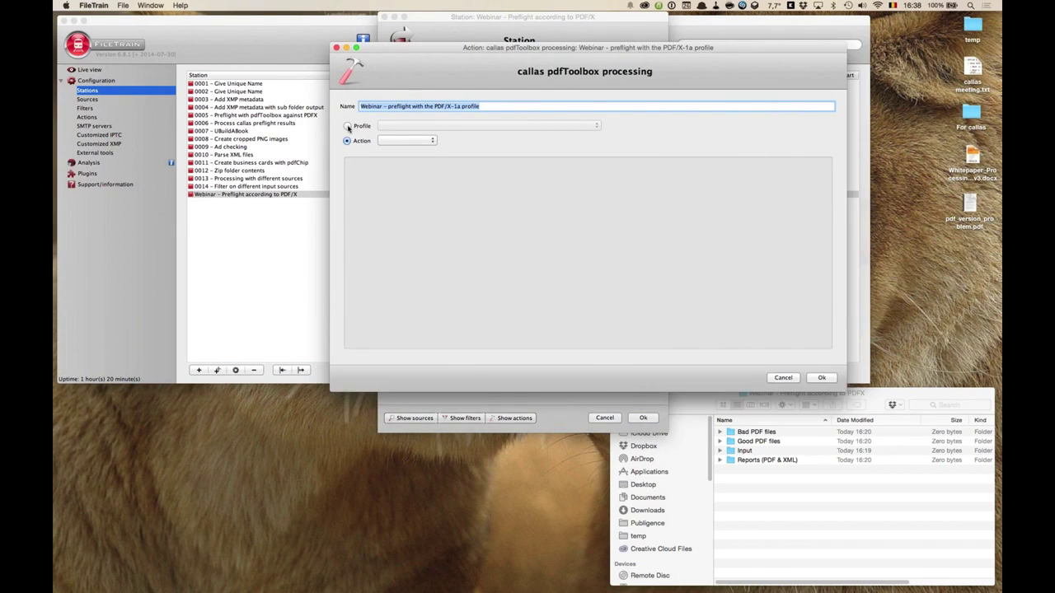
click(594, 126)
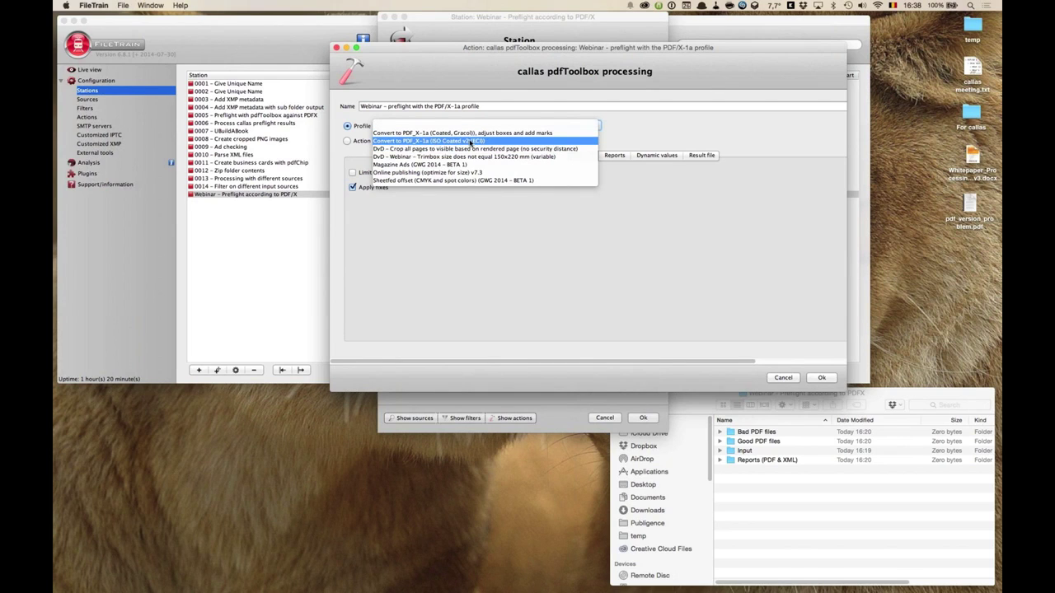
click(472, 142)
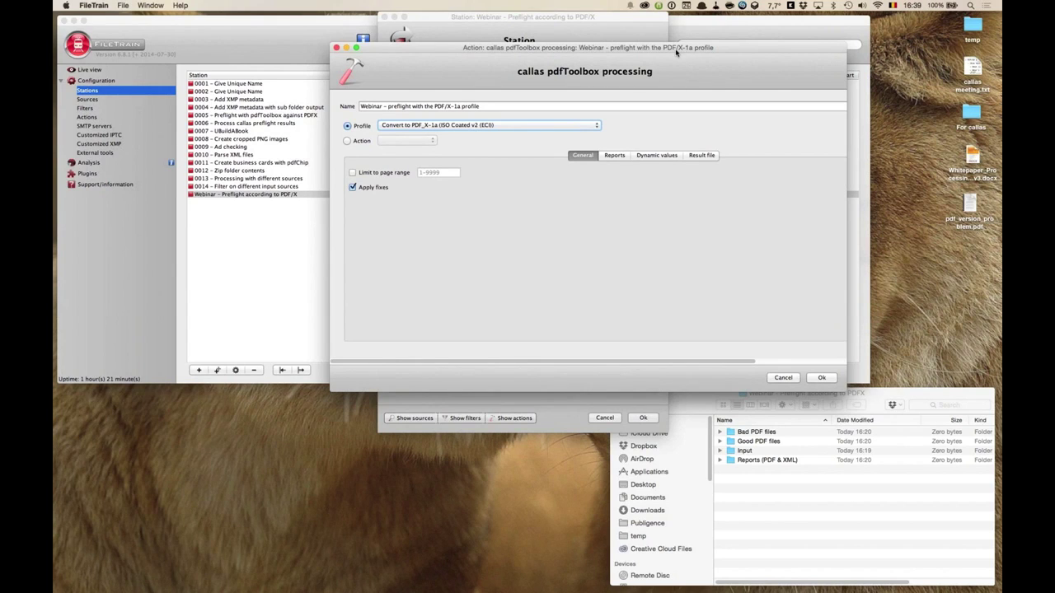
Enlarge the action window and set the result file's success destination to the "Good PDF files" folder
drag(676, 51, 553, 48)
mouse_move(836, 407)
mouse_down()
mouse_move(854, 409)
mouse_move(838, 407)
mouse_up()
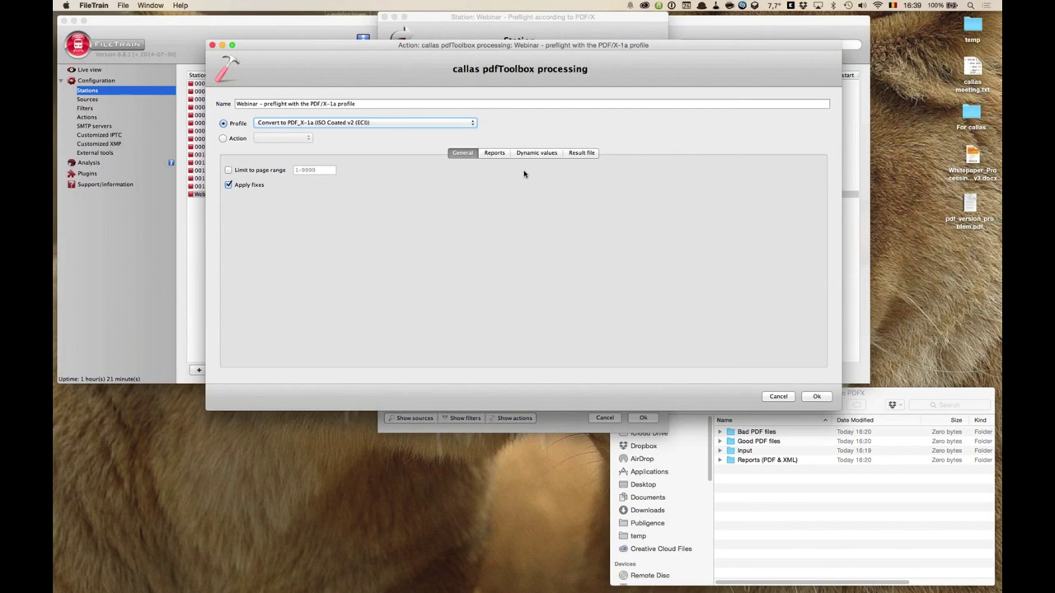
click(581, 155)
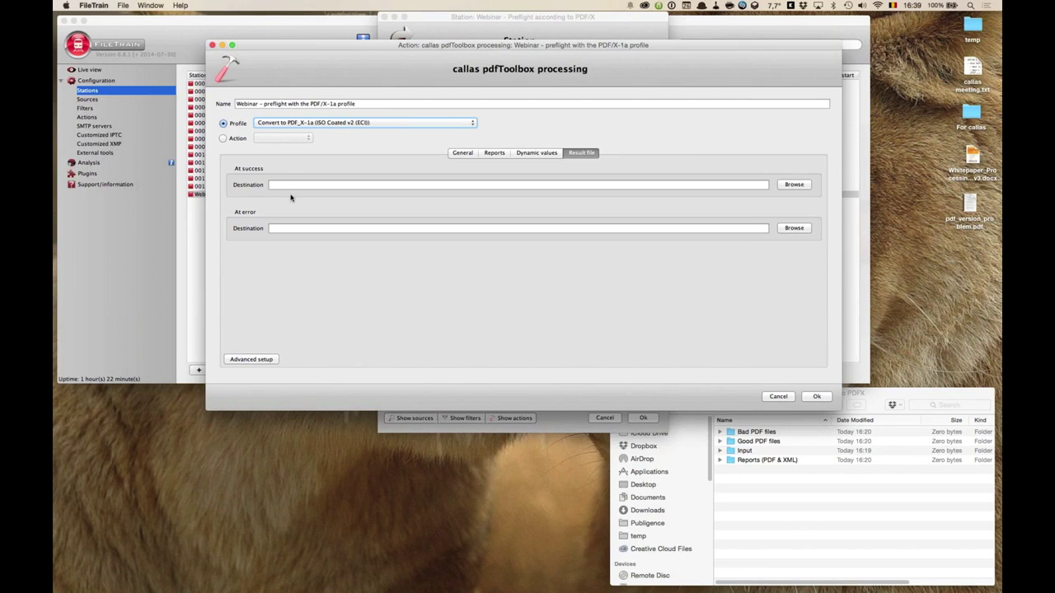
click(802, 187)
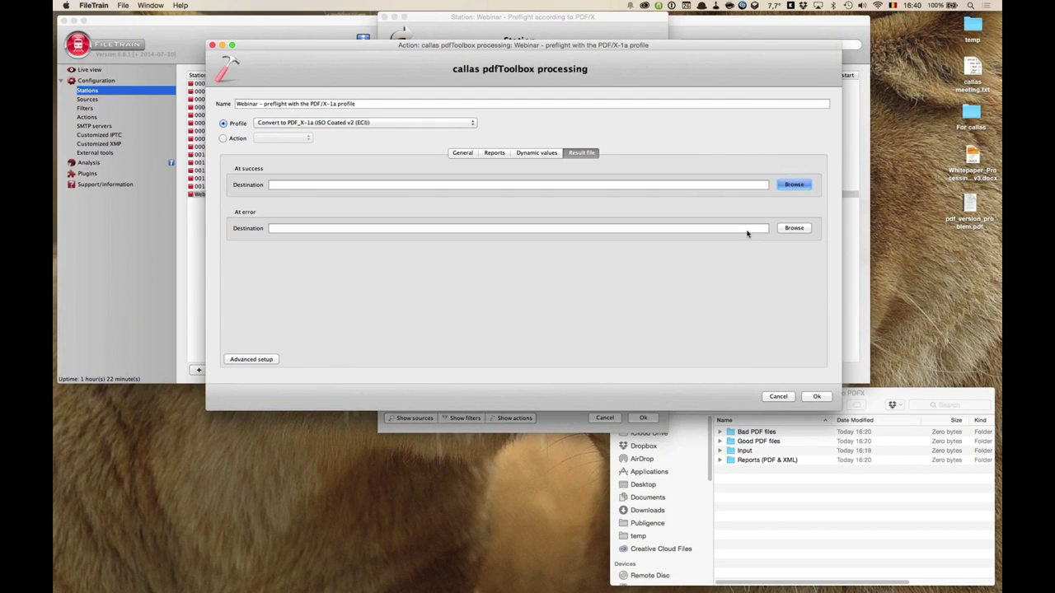
click(862, 556)
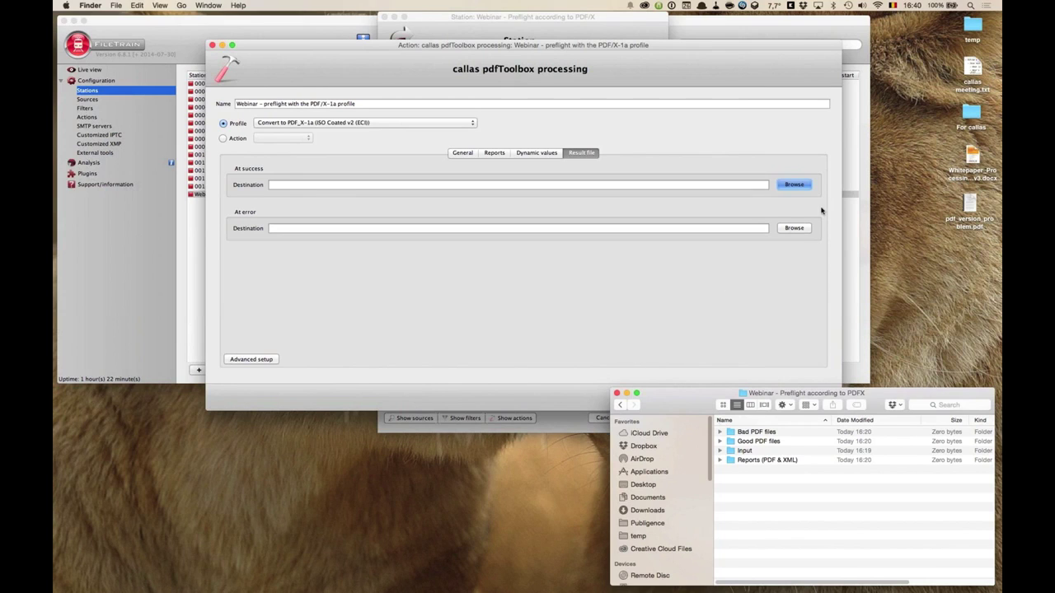
click(793, 184)
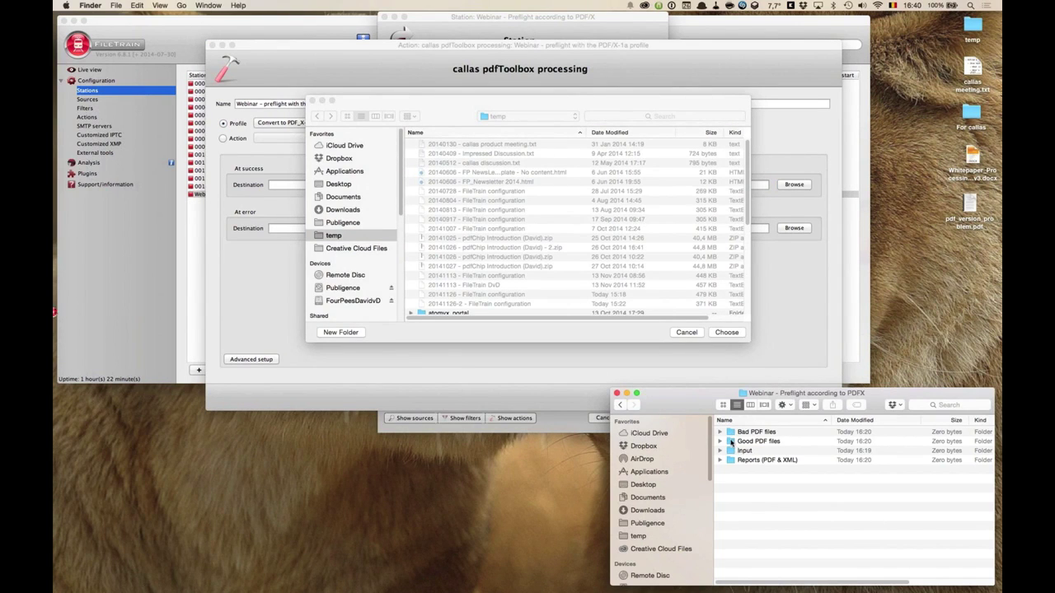
drag(742, 116, 719, 106)
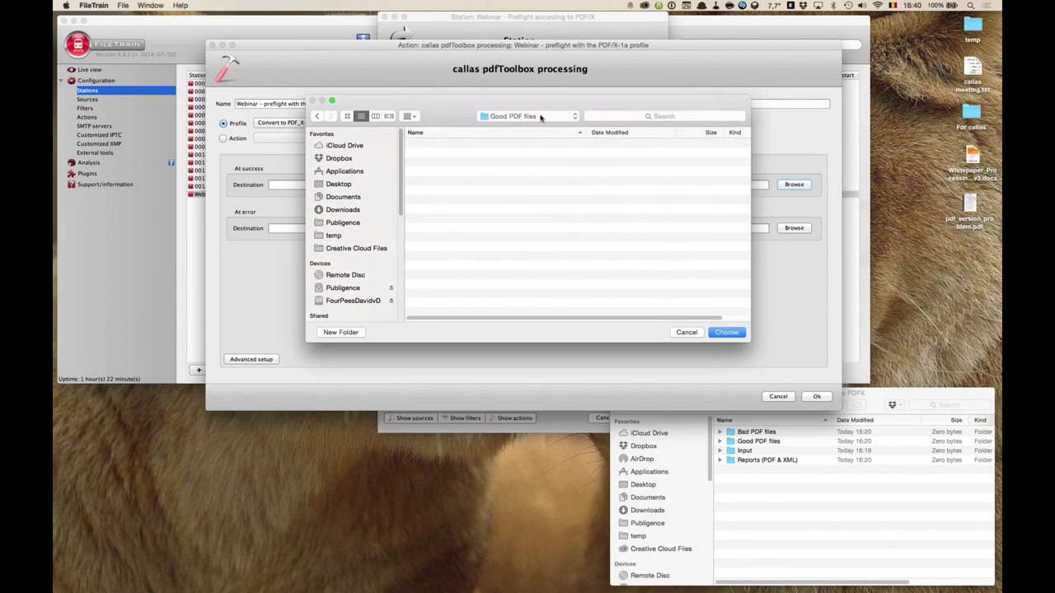
click(736, 335)
Copy the success destination path to the error destination and change its last folder to "Bad PDF files"
click(592, 186)
key(super+c)
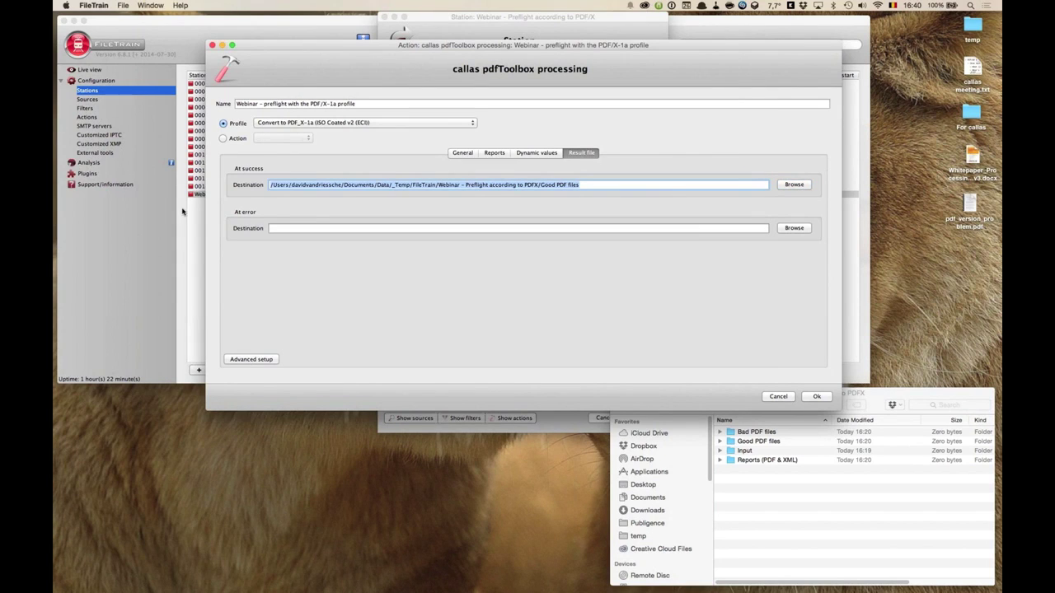
click(585, 228)
key(super+v)
double_click(550, 228)
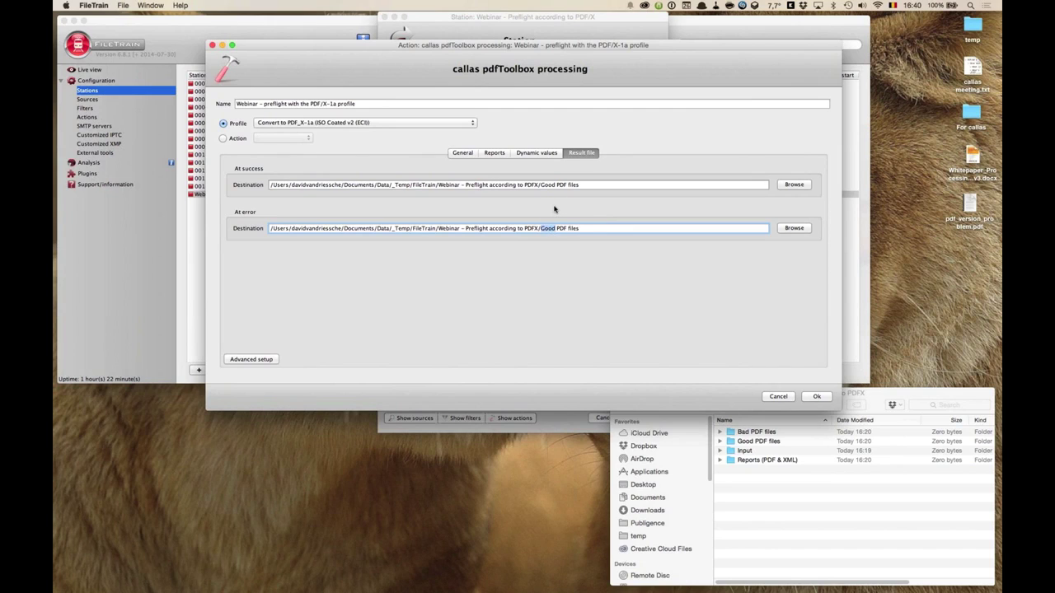
text(Bad)
key(BackSpace)
key(BackSpace)
key(BackSpace)
key(BackSpace)
key(BackSpace)
key(BackSpace)
key(BackSpace)
key(BackSpace)
key(BackSpace)
key(BackSpace)
key(BackSpace)
key(BackSpace)
key(BackSpace)
text(Bad PDF files)
click(595, 185)
Examine the advanced result file setup and the available report languages
click(264, 360)
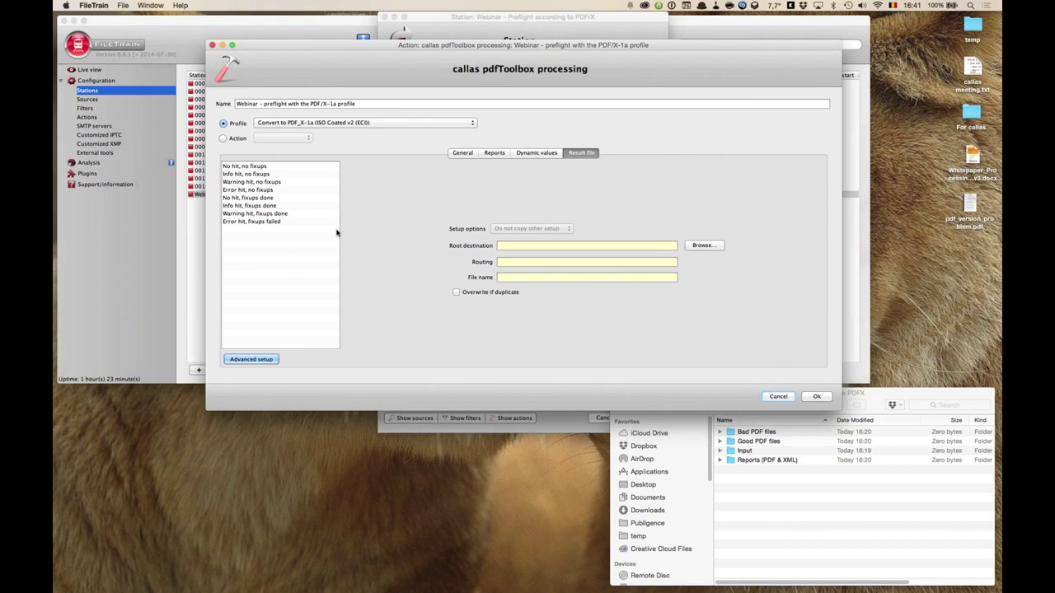
click(270, 360)
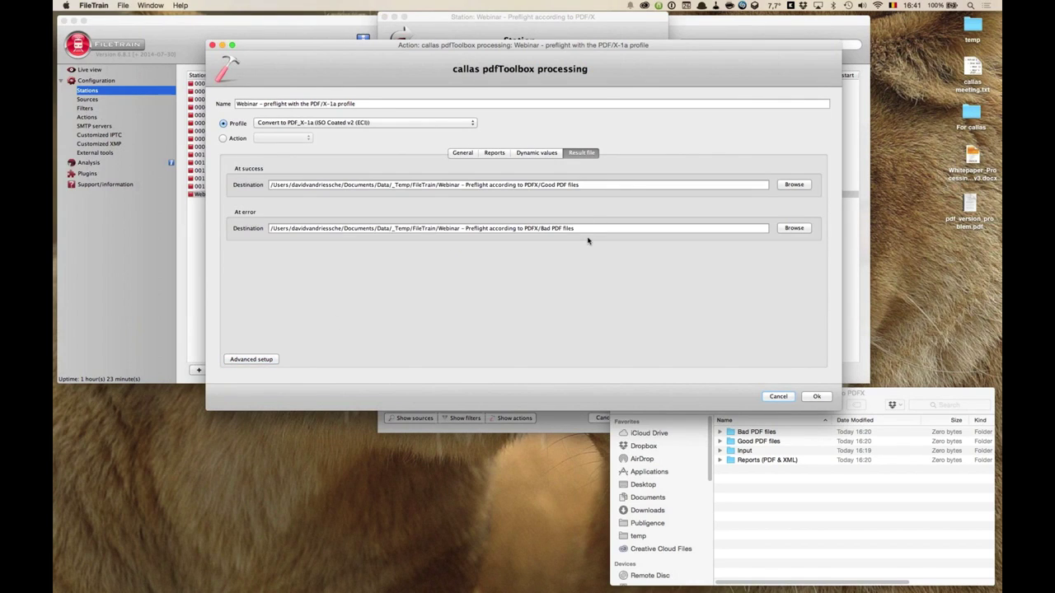
click(501, 154)
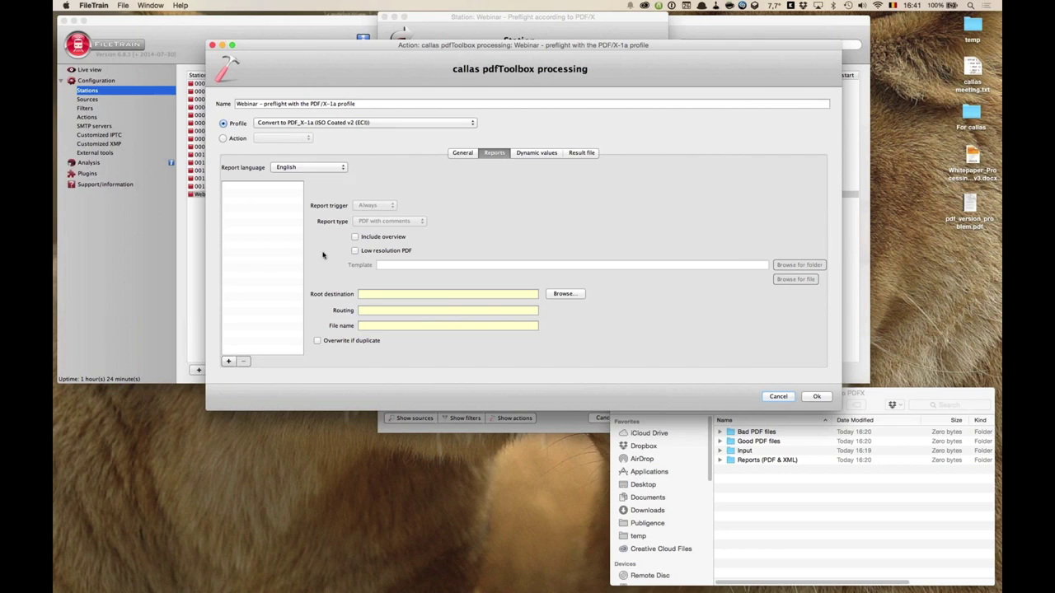
click(345, 167)
scroll(345, 195, down, 2)
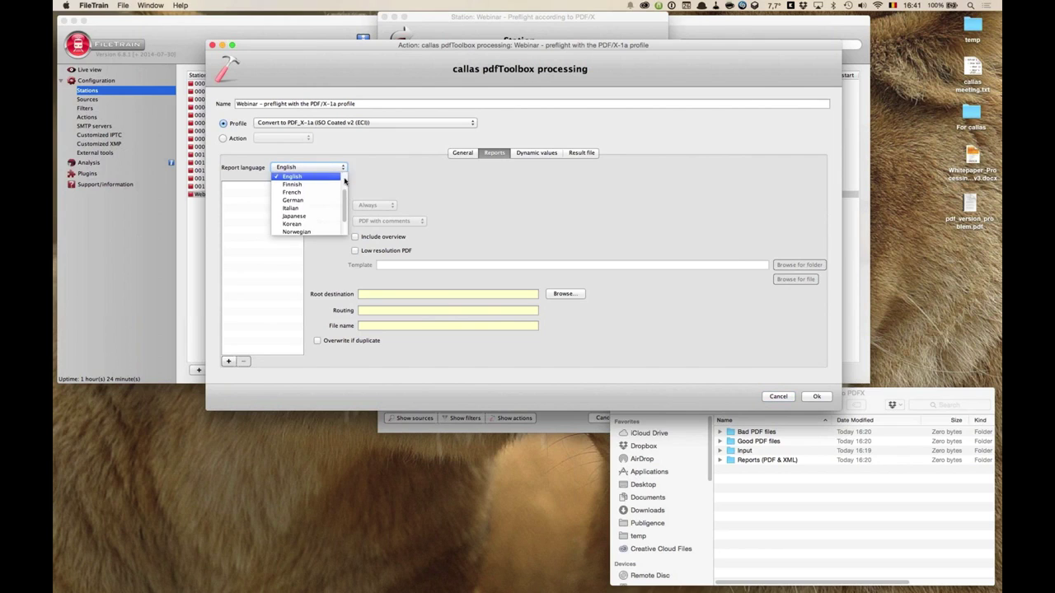
scroll(343, 207, up, 3)
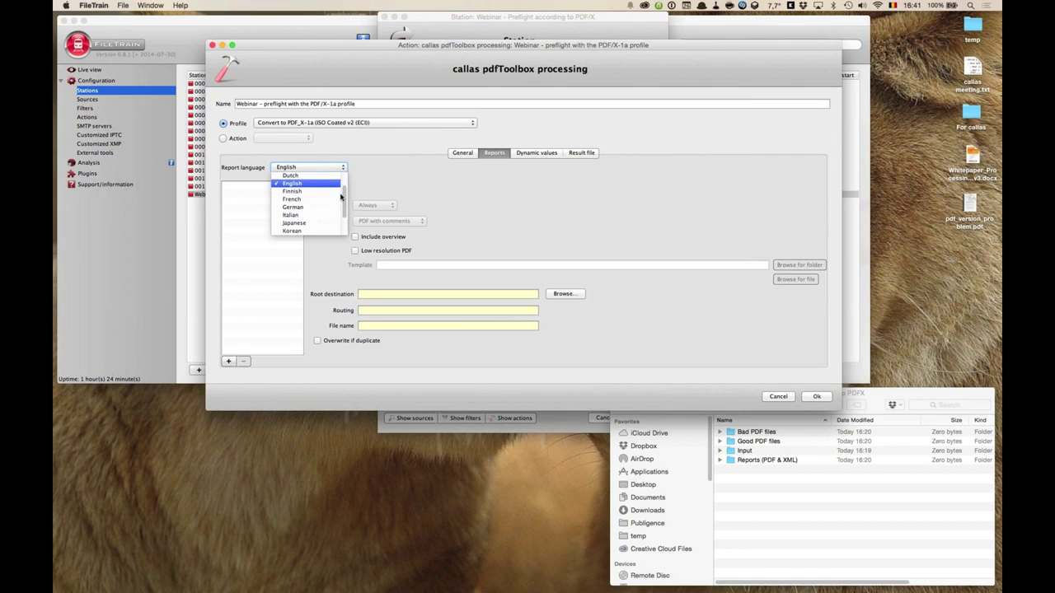
click(414, 188)
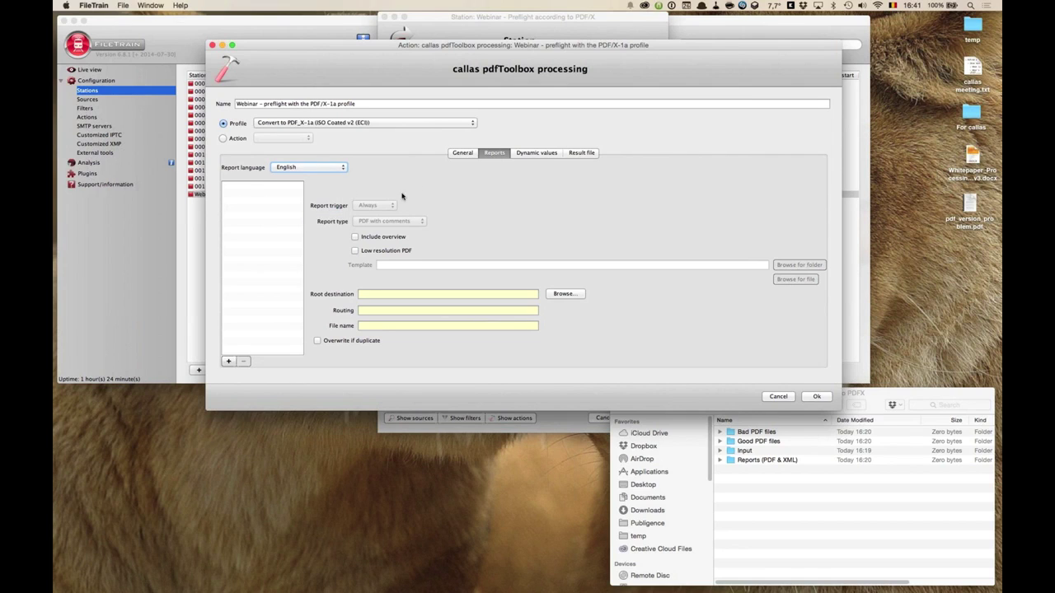
Add a report of type "PDF with comments" with the overview included and low resolution PDF enabled
click(229, 363)
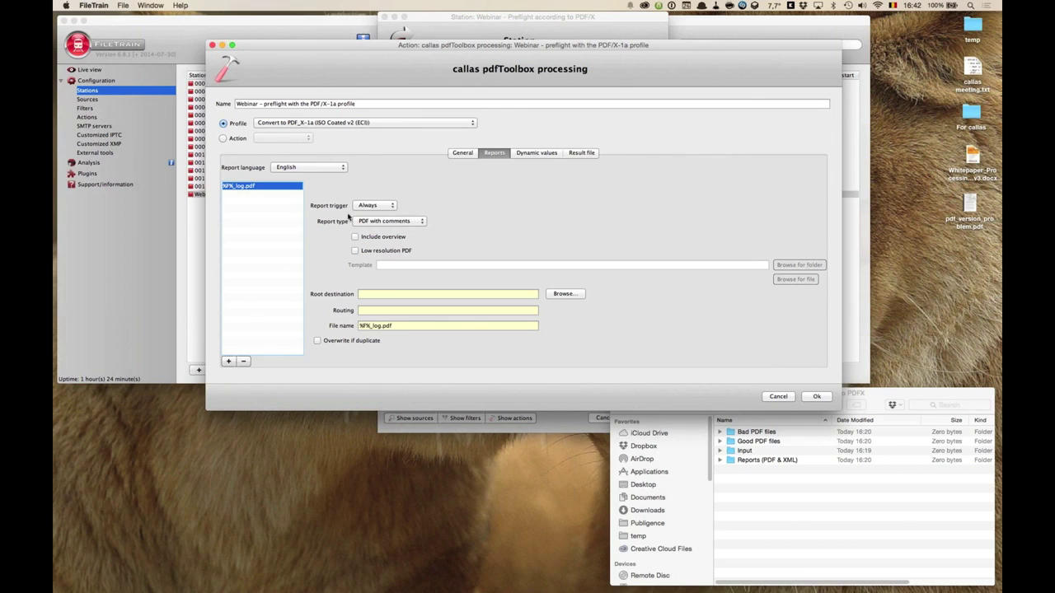
click(422, 224)
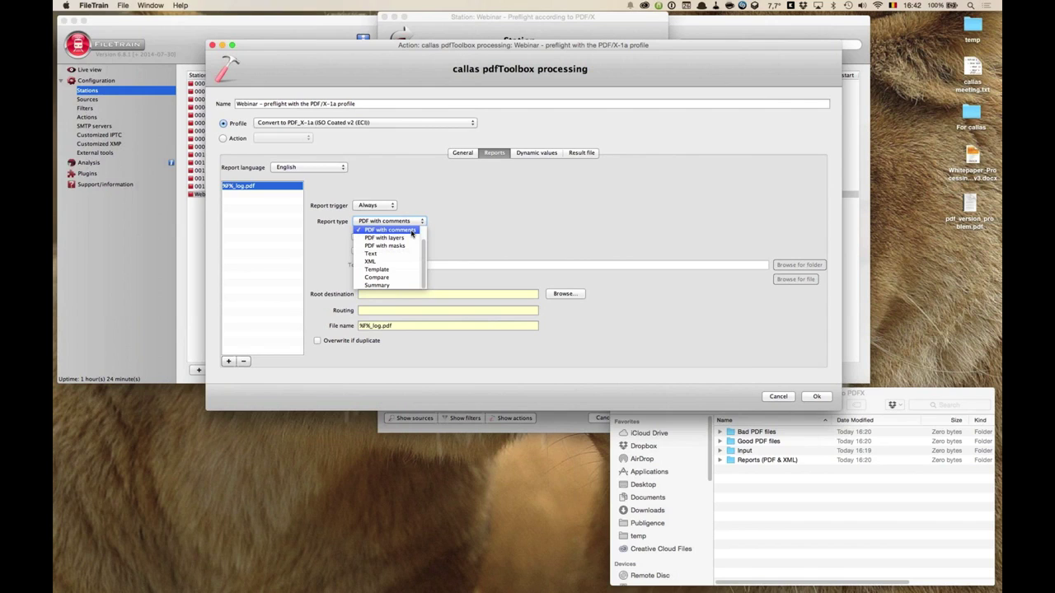
click(412, 231)
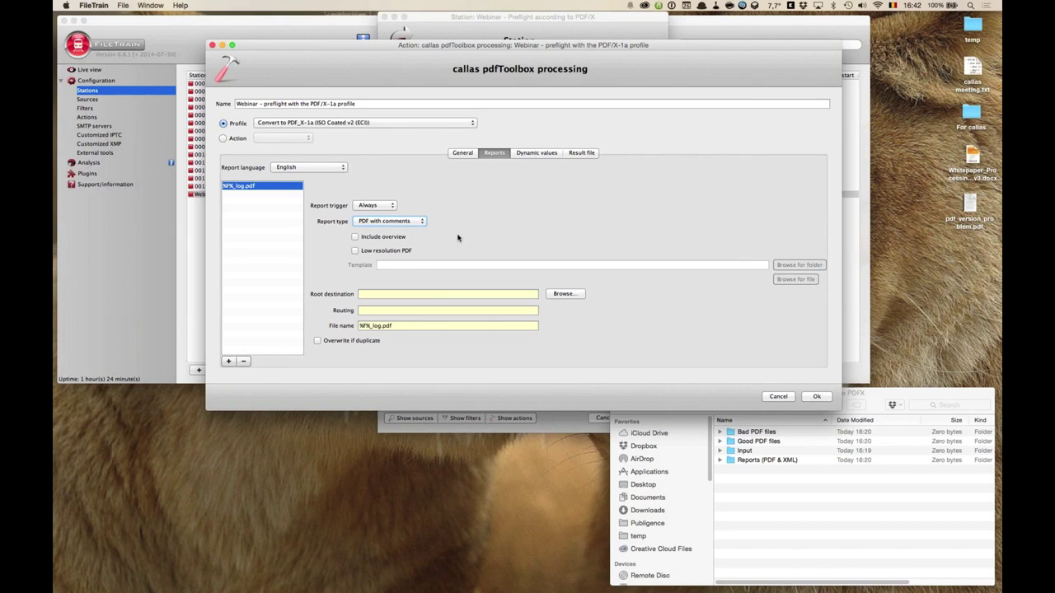
click(355, 237)
click(356, 252)
Set the PDF report's root destination to the "Reports (PDF & XML)" folder and its routing to PDF
click(563, 294)
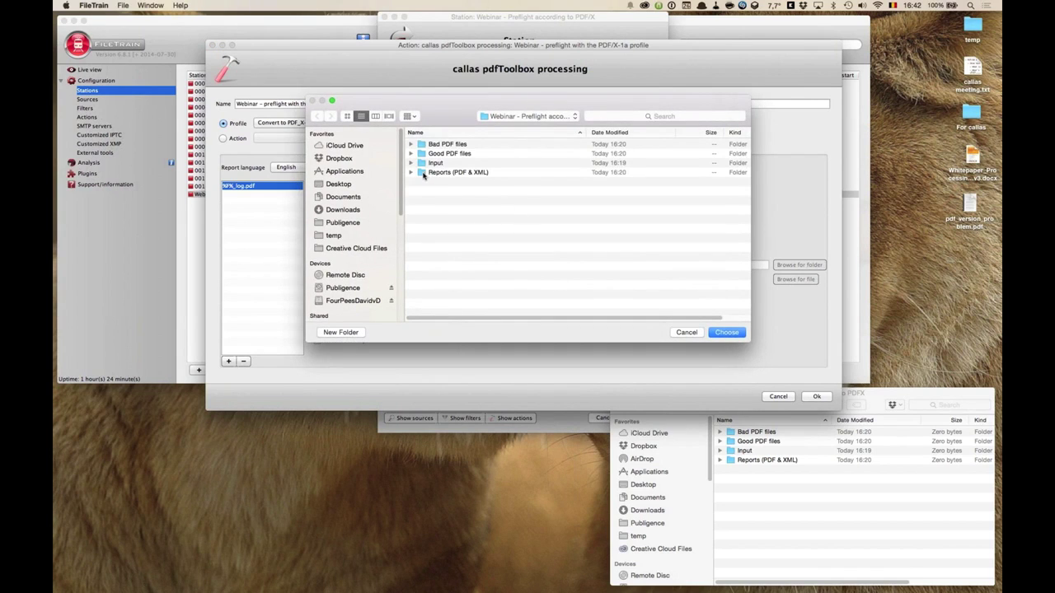
click(425, 174)
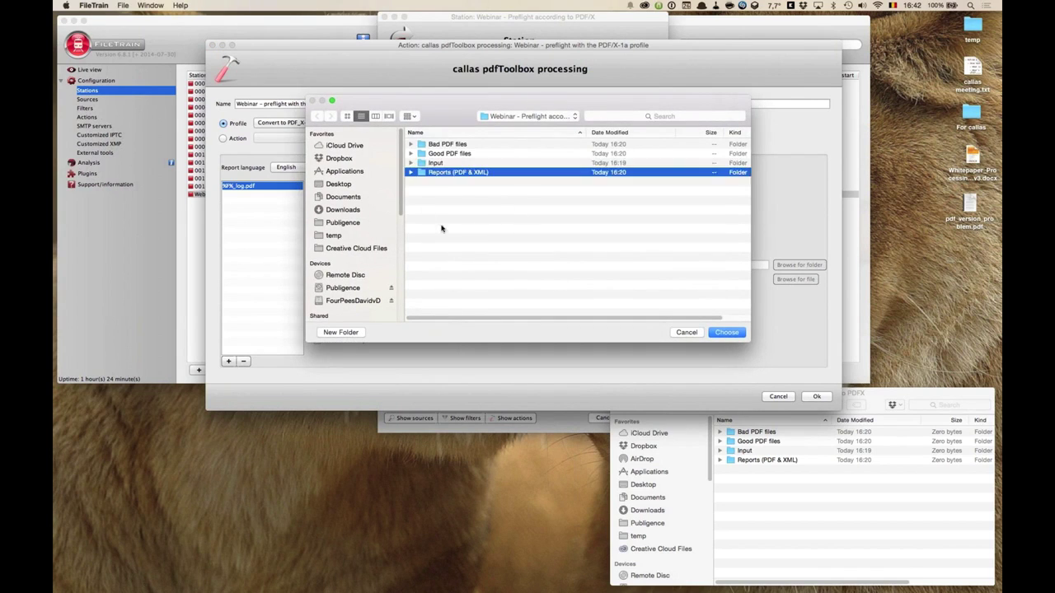
click(725, 332)
click(512, 313)
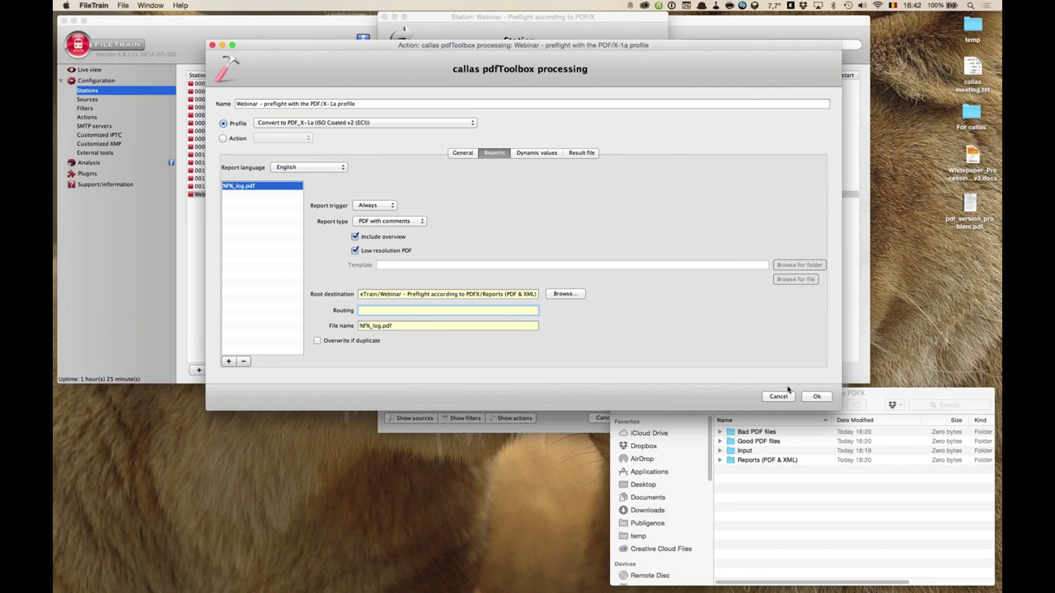
text(PDF)
Change the PDF report's file name to %F%_report.pdf
click(396, 326)
click(381, 327)
key(BackSpace)
key(BackSpace)
key(BackSpace)
text(report)
drag(359, 326, 368, 327)
click(407, 327)
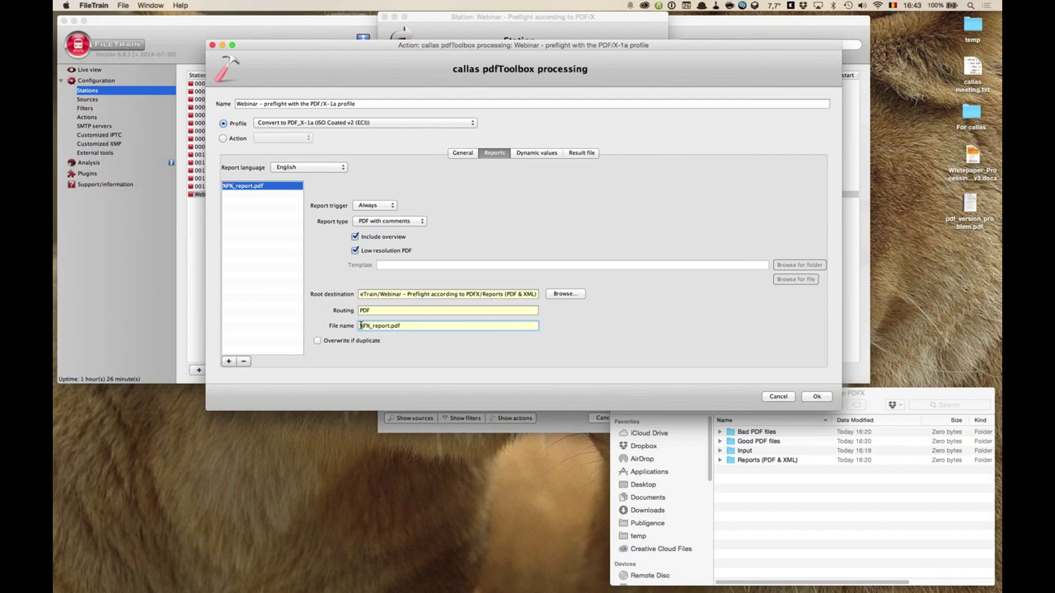
drag(368, 326, 359, 326)
Add a second report and set its type to XML
click(228, 361)
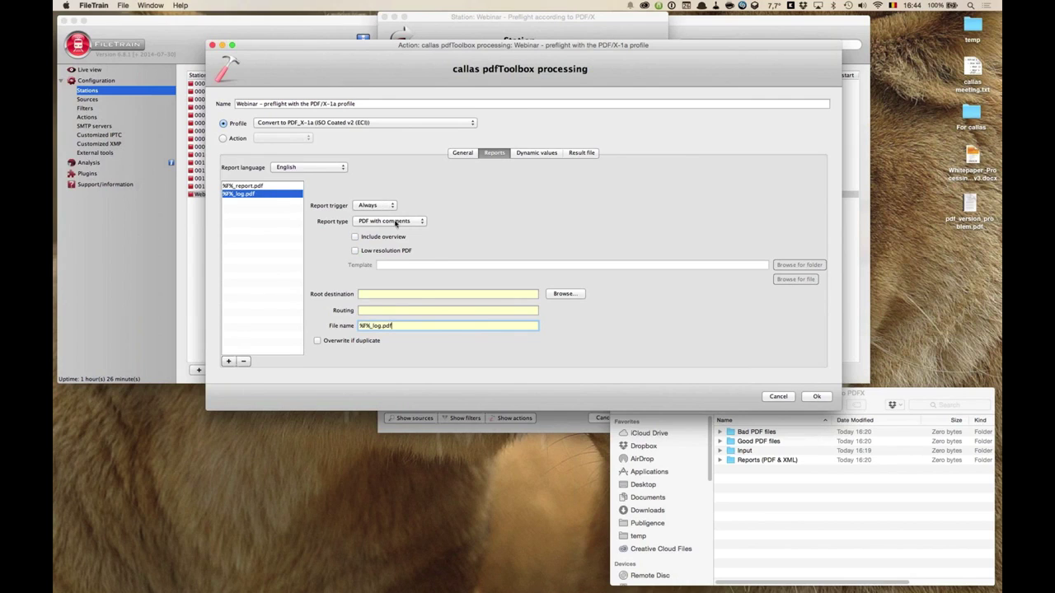
click(391, 220)
click(396, 262)
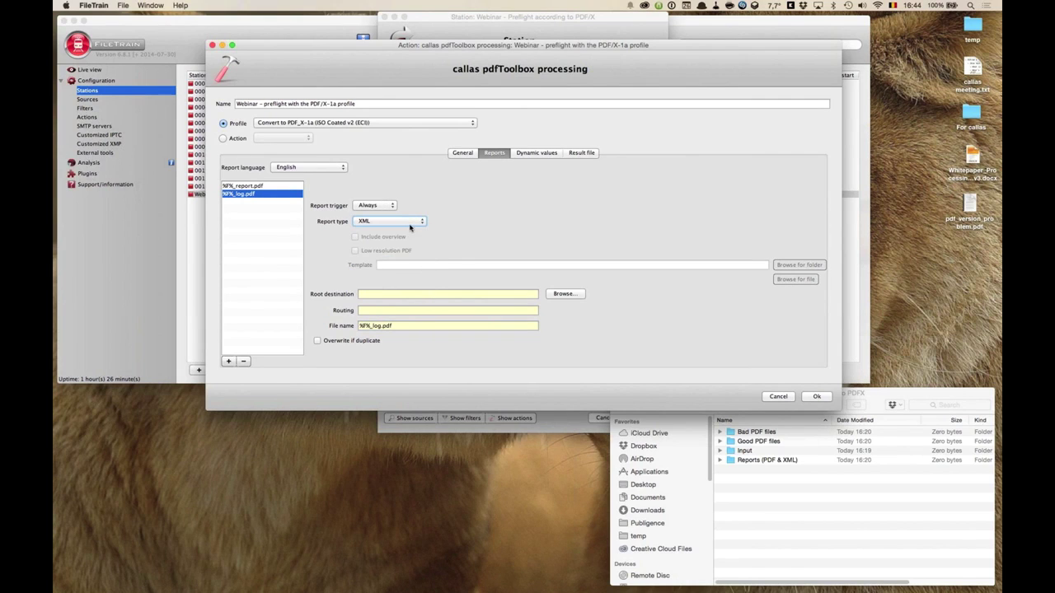
Send the XML report to the "Reports (PDF & XML)" folder with routing XML and file name %F%.xml
click(576, 295)
double_click(457, 173)
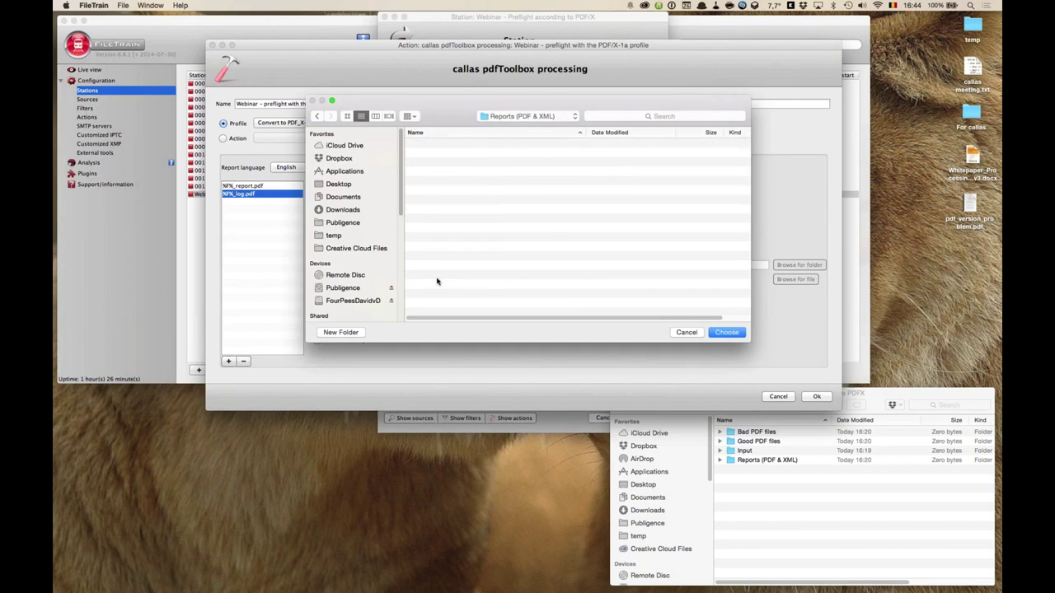
click(728, 333)
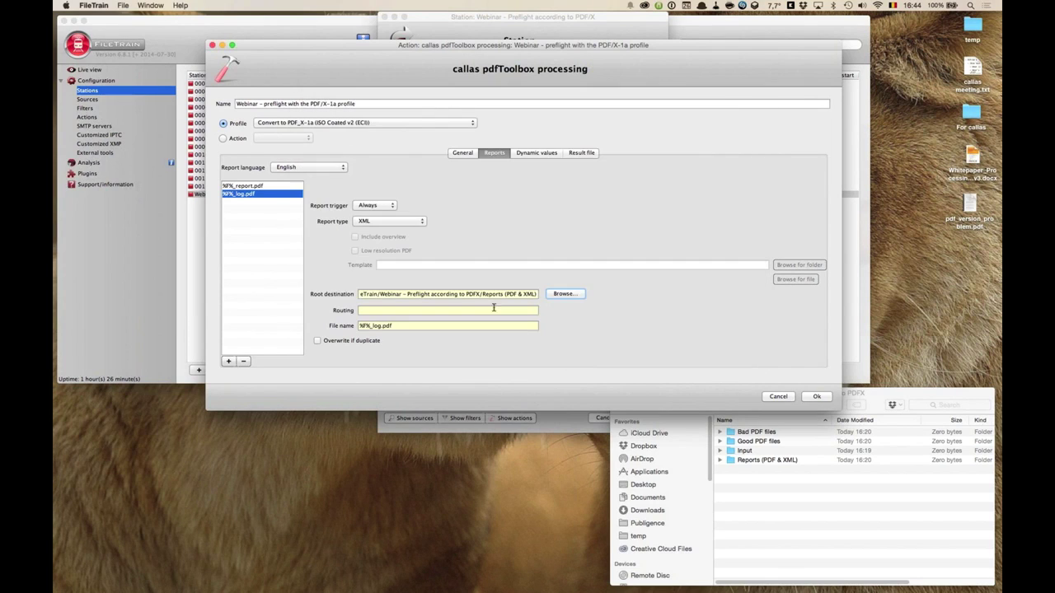
click(483, 310)
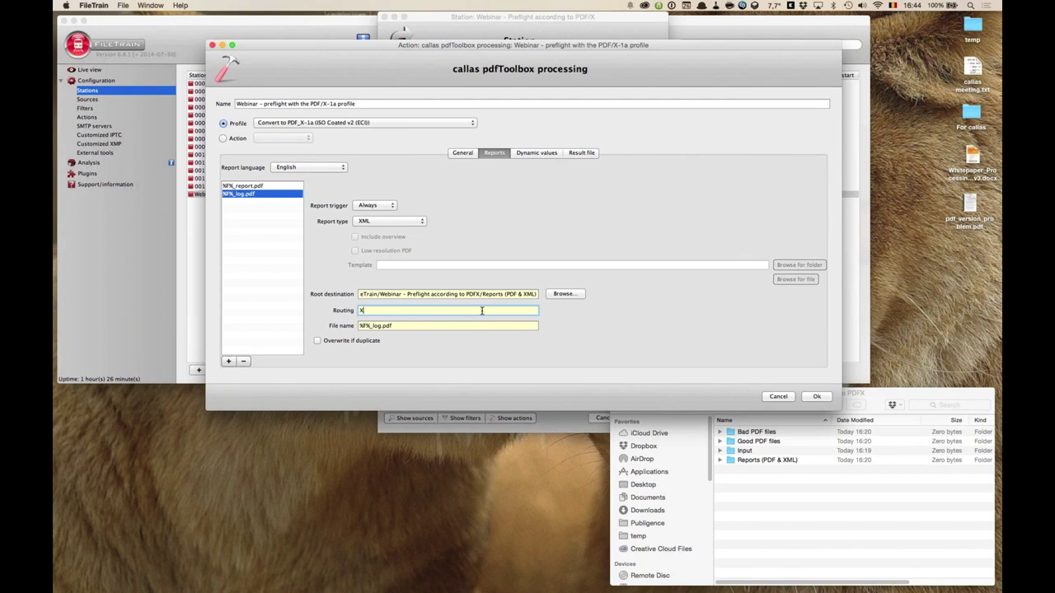
click(382, 327)
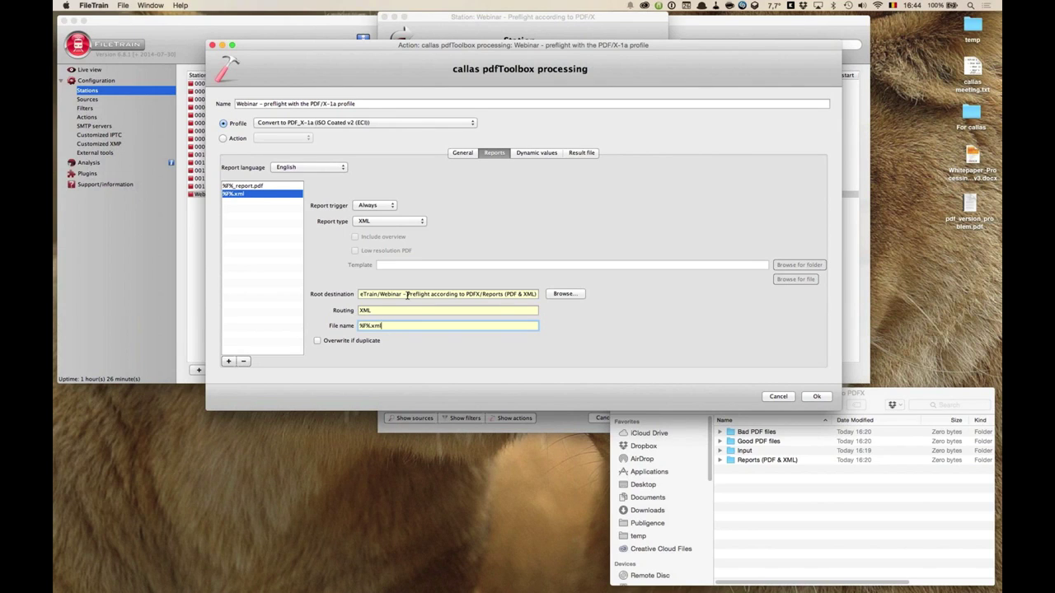
Enable overwriting of duplicates for both the XML report and the PDF report
click(317, 340)
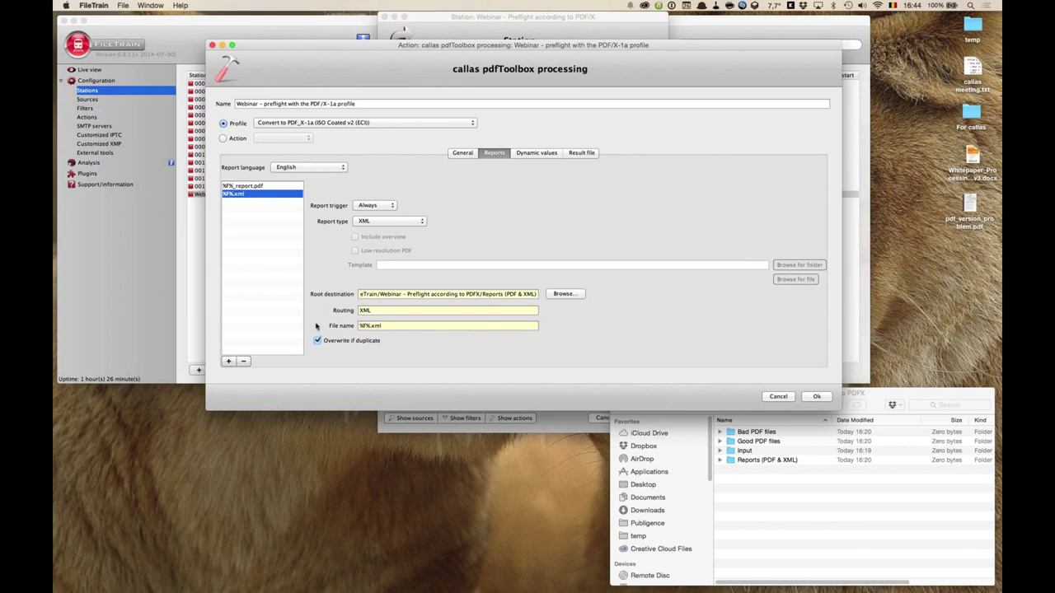
click(255, 186)
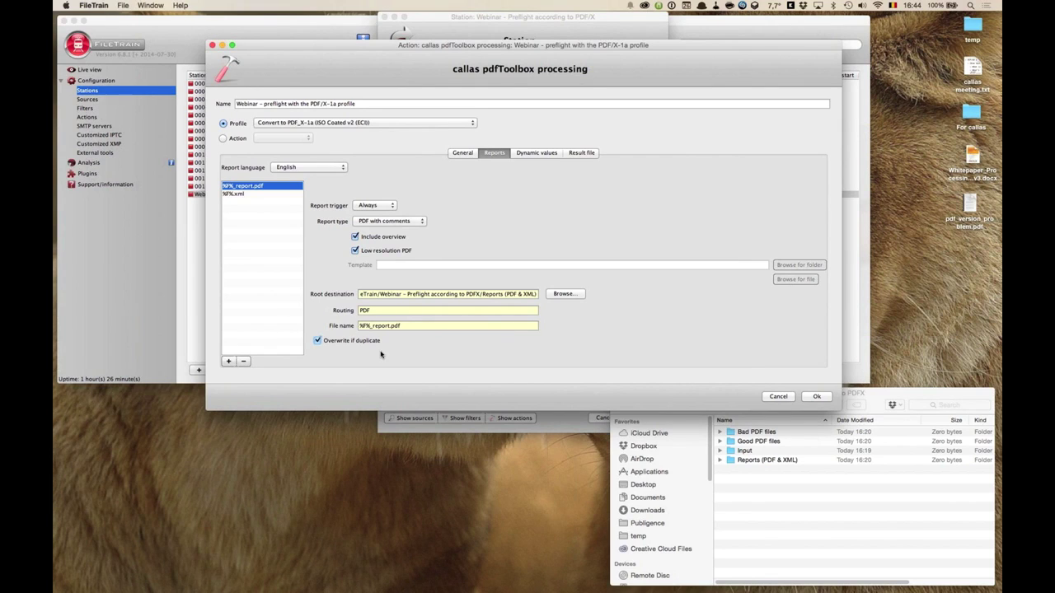
click(239, 194)
click(243, 186)
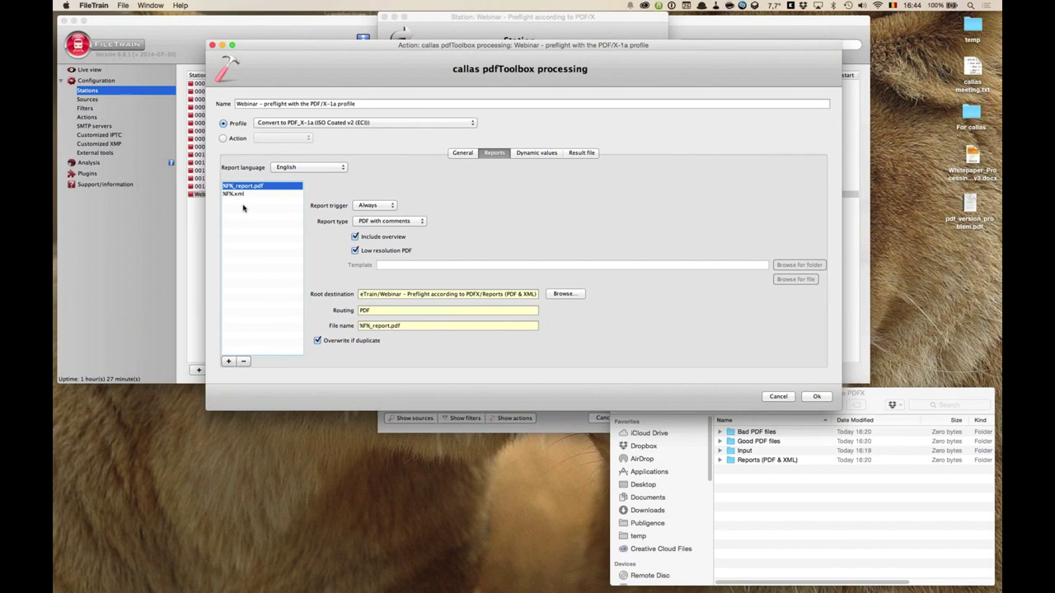
Check the result file destinations and general settings, and accept the pdfToolbox action
click(571, 154)
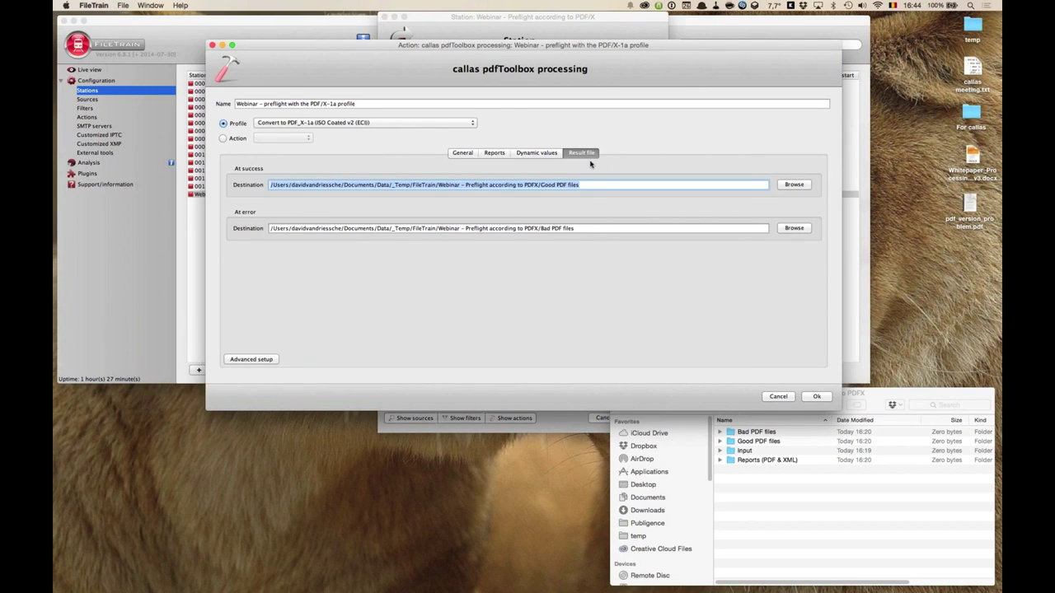
click(469, 157)
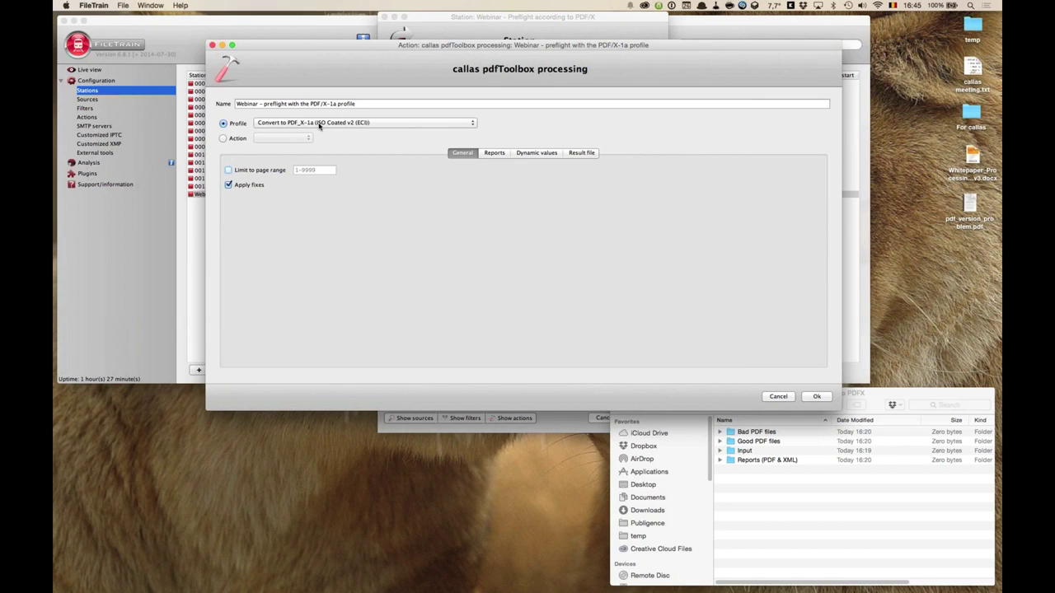
click(816, 396)
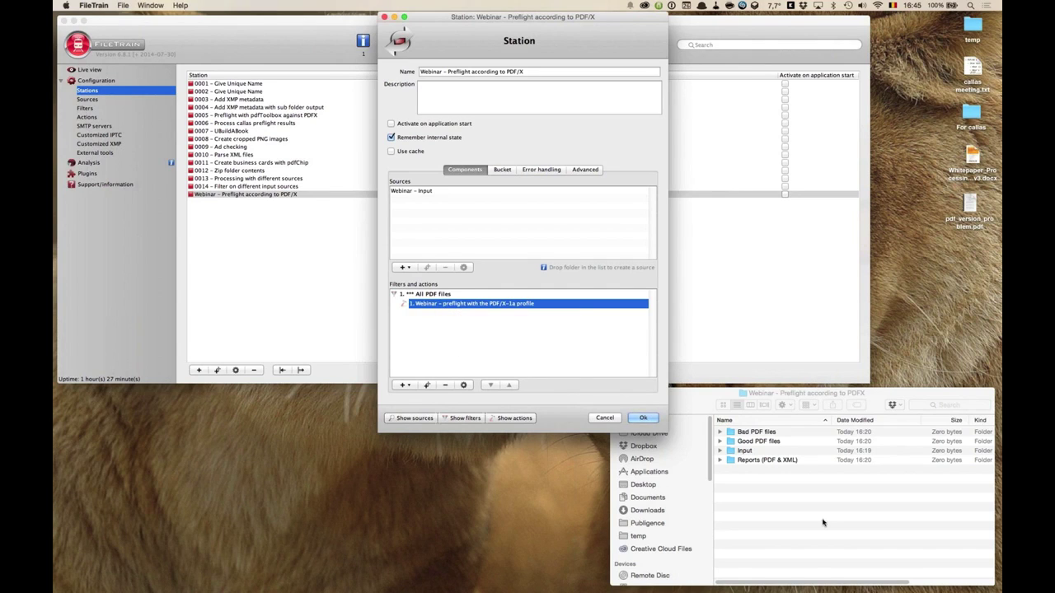
Create a new folder named Originals inside the "Webinar - Preflight according to PDFX" folder
click(793, 515)
right_click(768, 506)
click(775, 509)
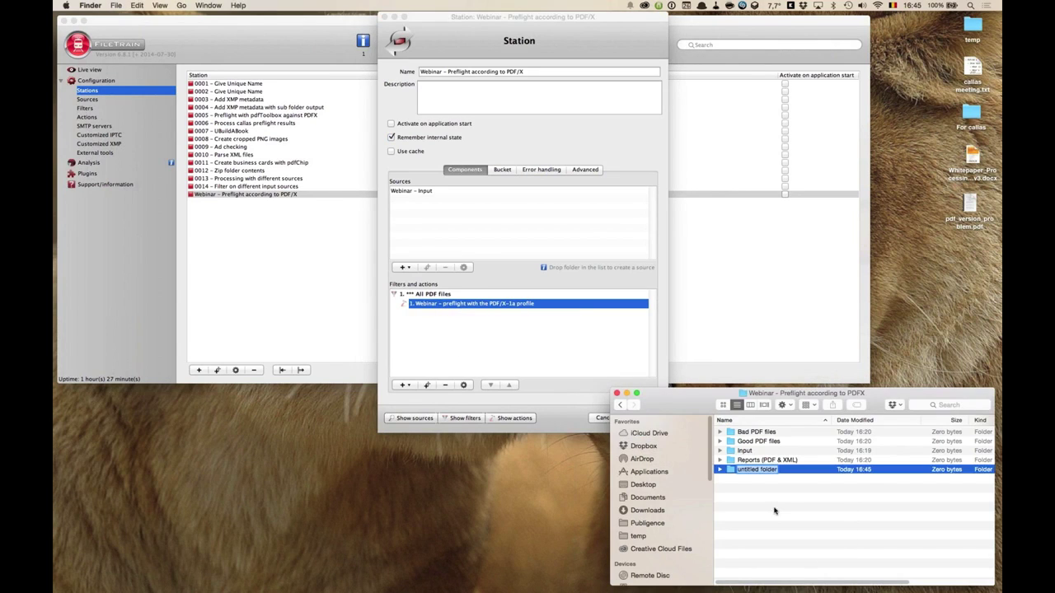
text(Orig)
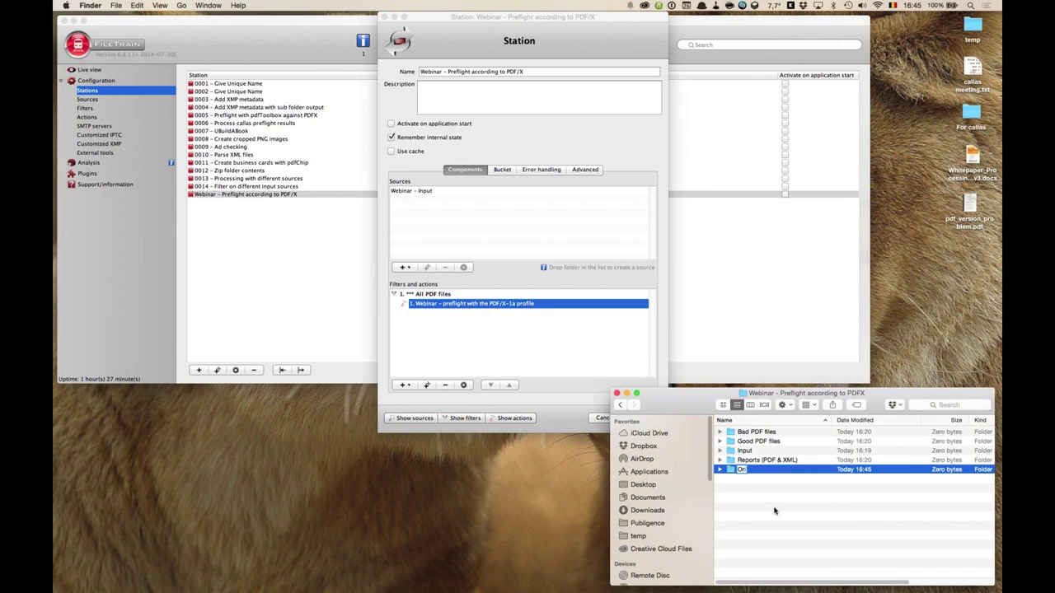
text(inals)
key(Return)
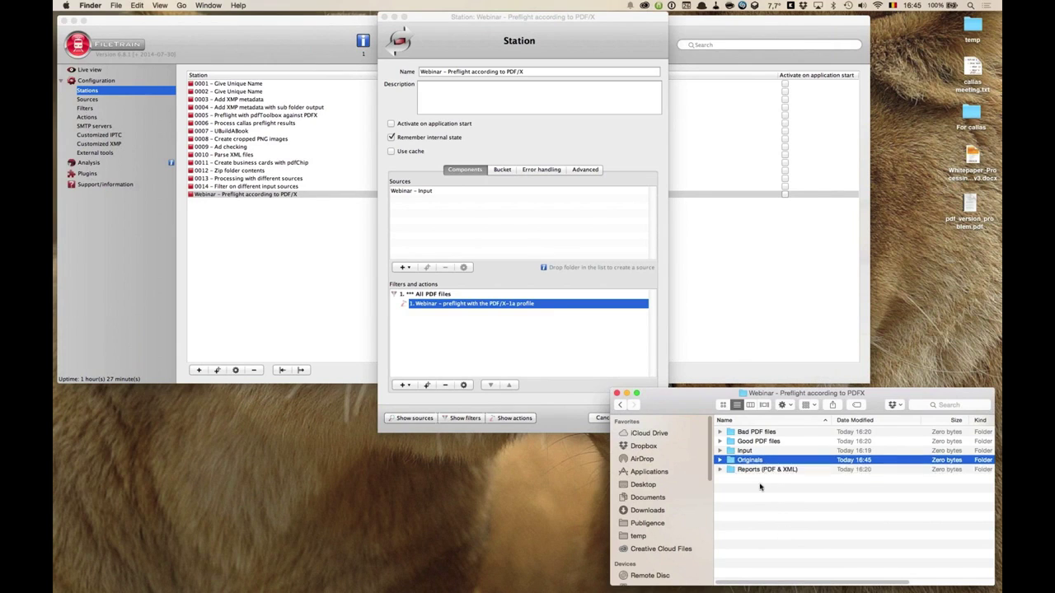
Add a Move action named "Webinar - move originals" to the station's All PDF files filter, keeping the default source
click(402, 384)
click(402, 385)
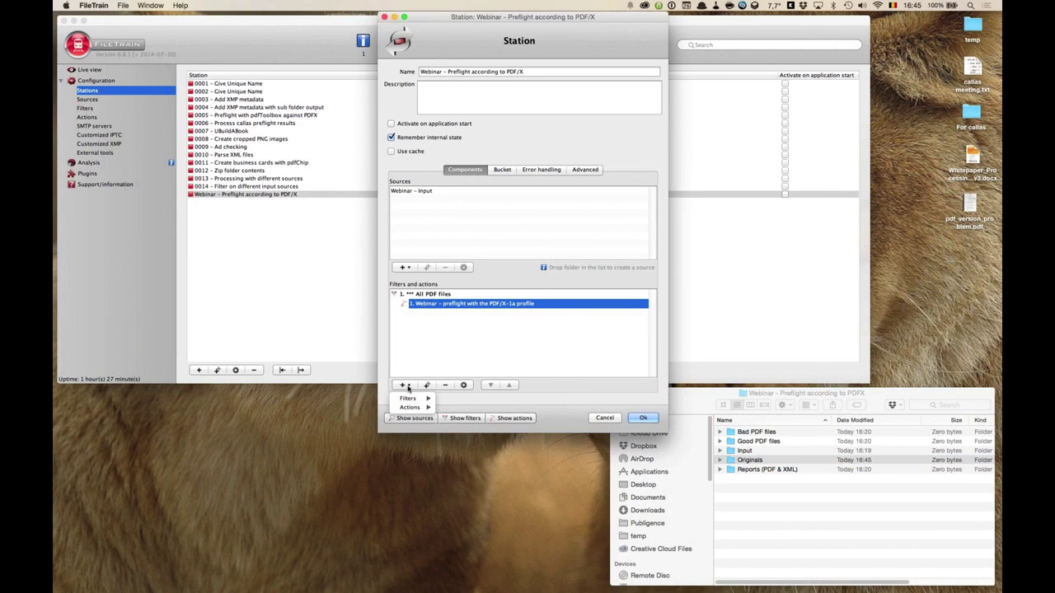
mouse_move(412, 409)
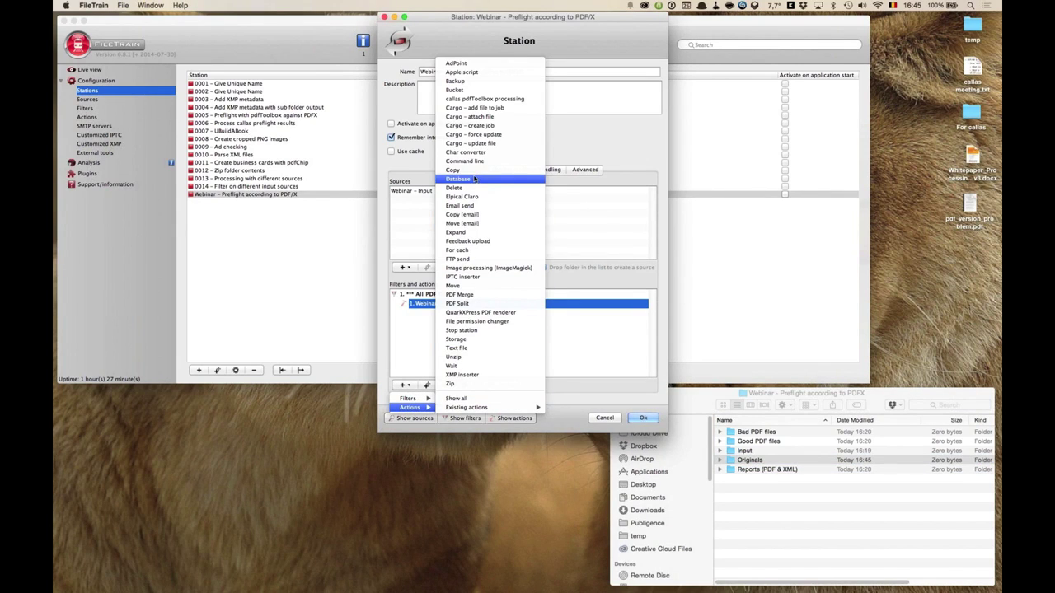
click(471, 291)
text(Webinar – move originals)
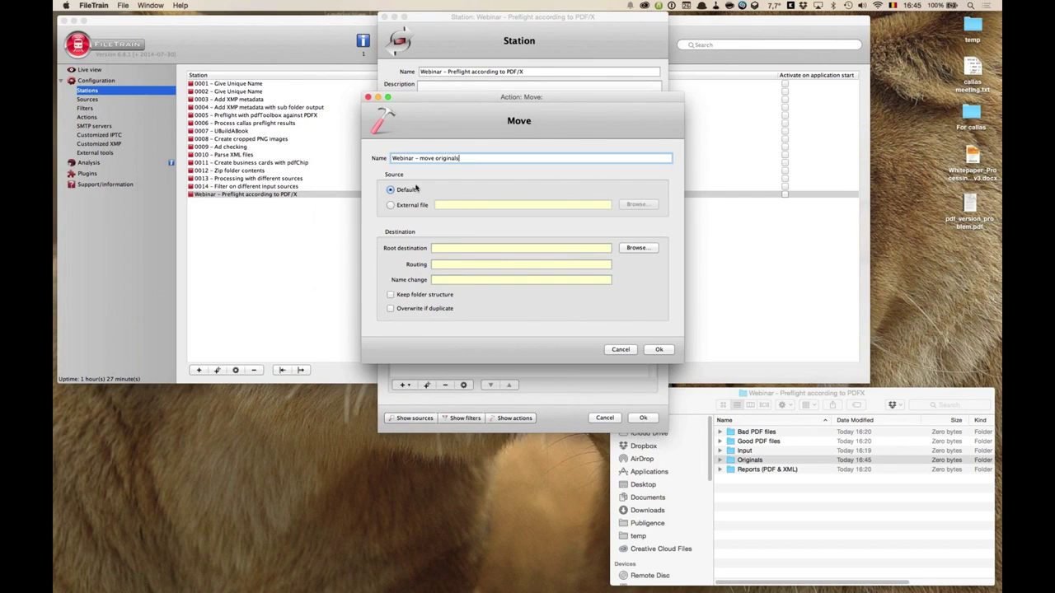
drag(487, 103, 482, 65)
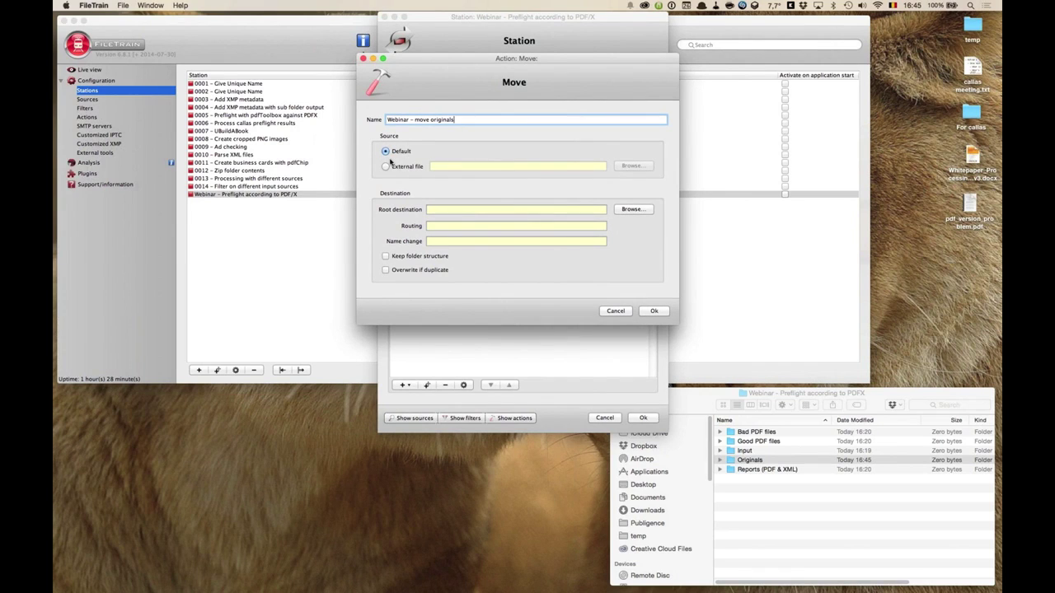
drag(410, 58, 724, 41)
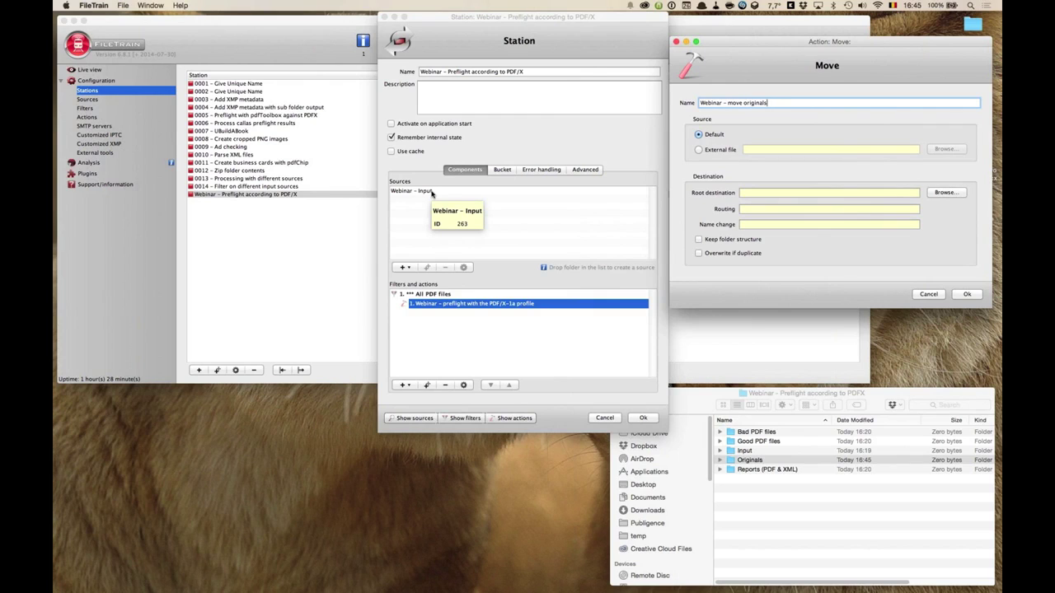
click(428, 295)
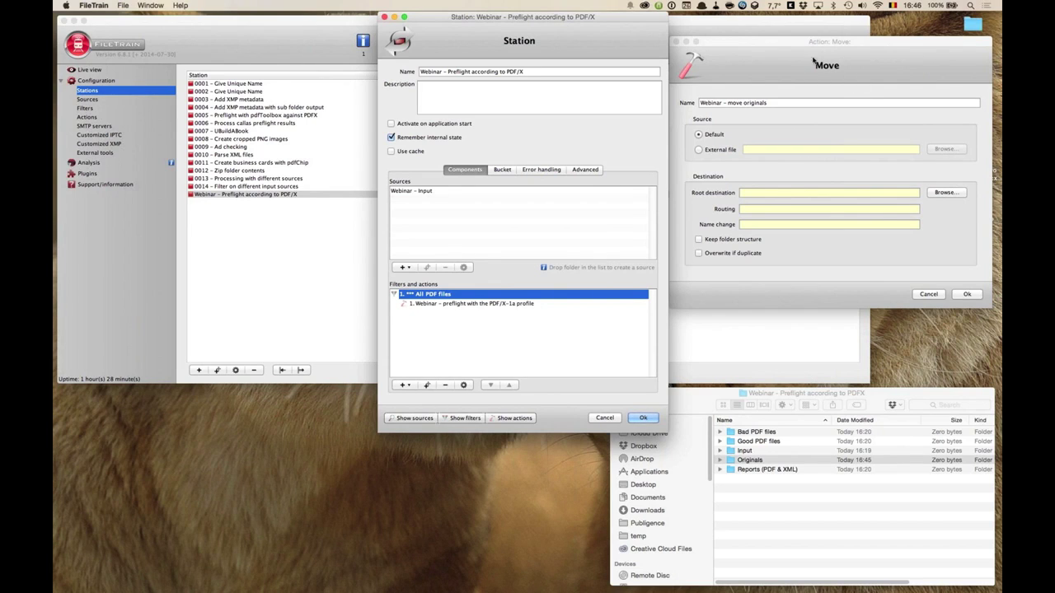
click(712, 140)
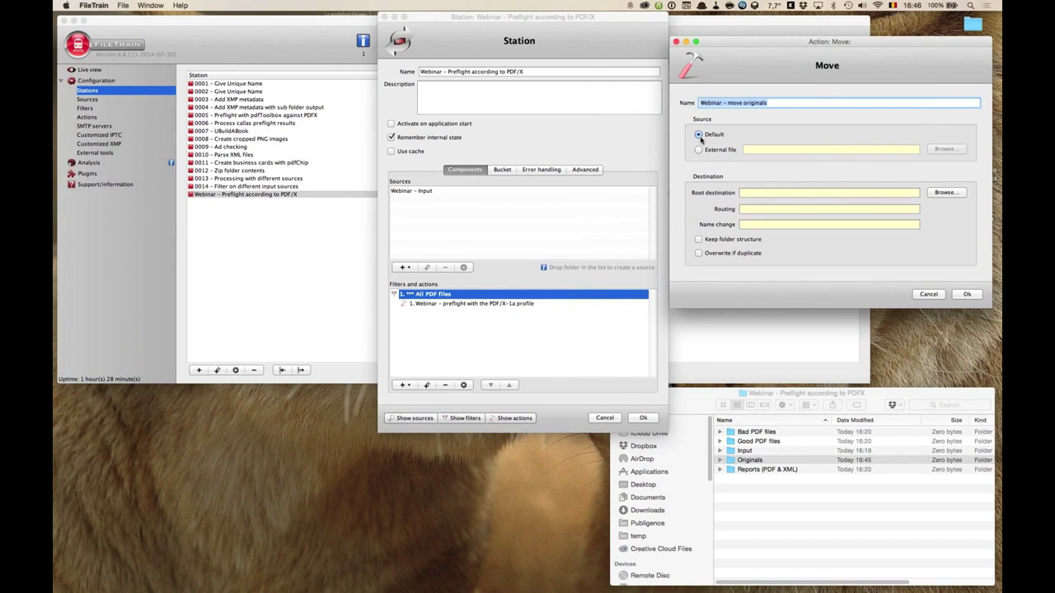
Set the move action's root destination to the Originals folder, enable overwriting of duplicates, and accept the action
click(954, 195)
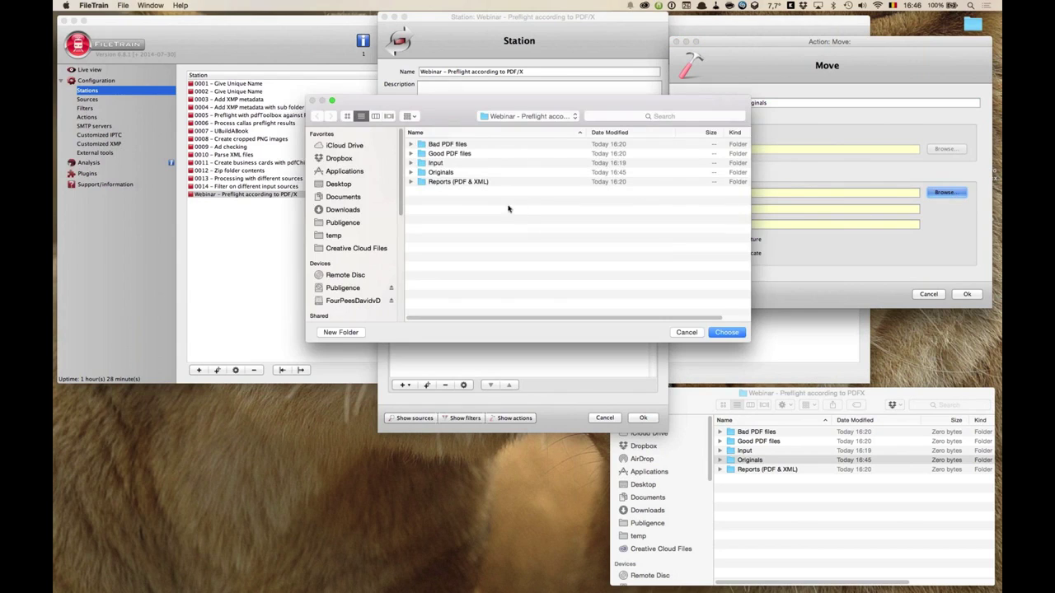
click(448, 174)
double_click(449, 175)
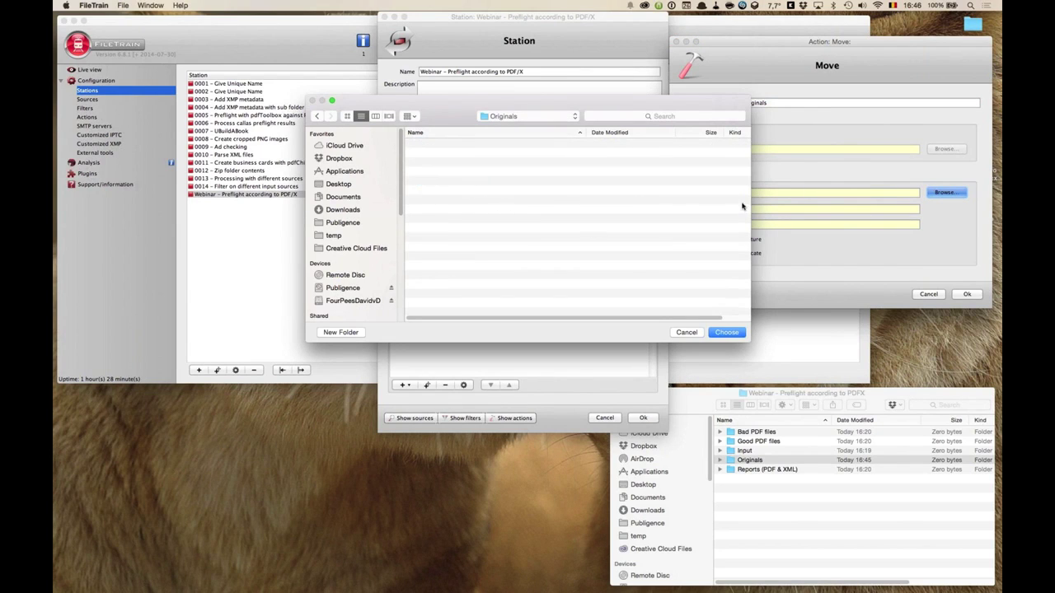
click(727, 333)
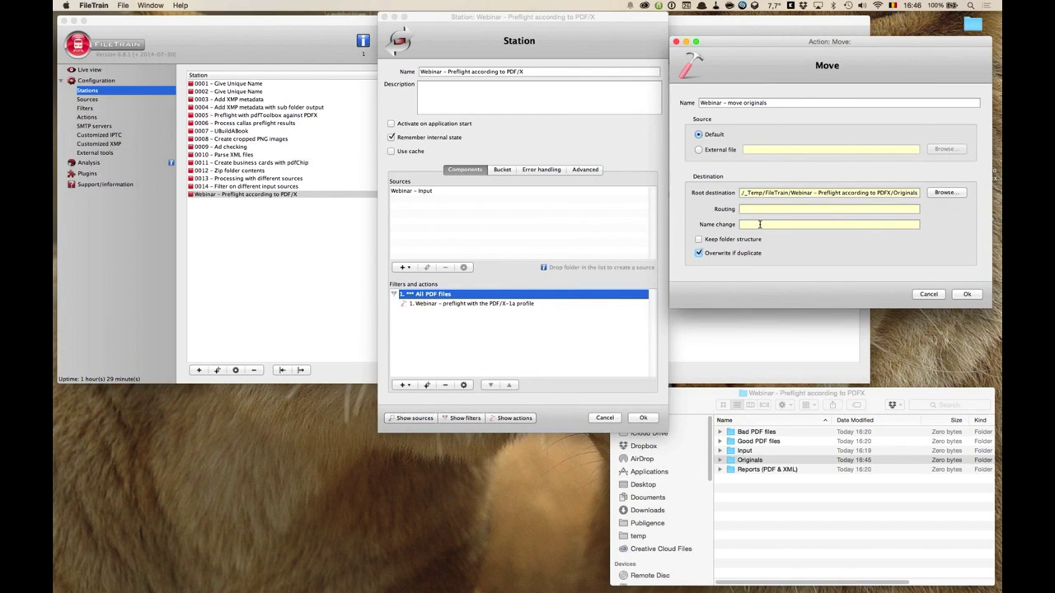
click(973, 295)
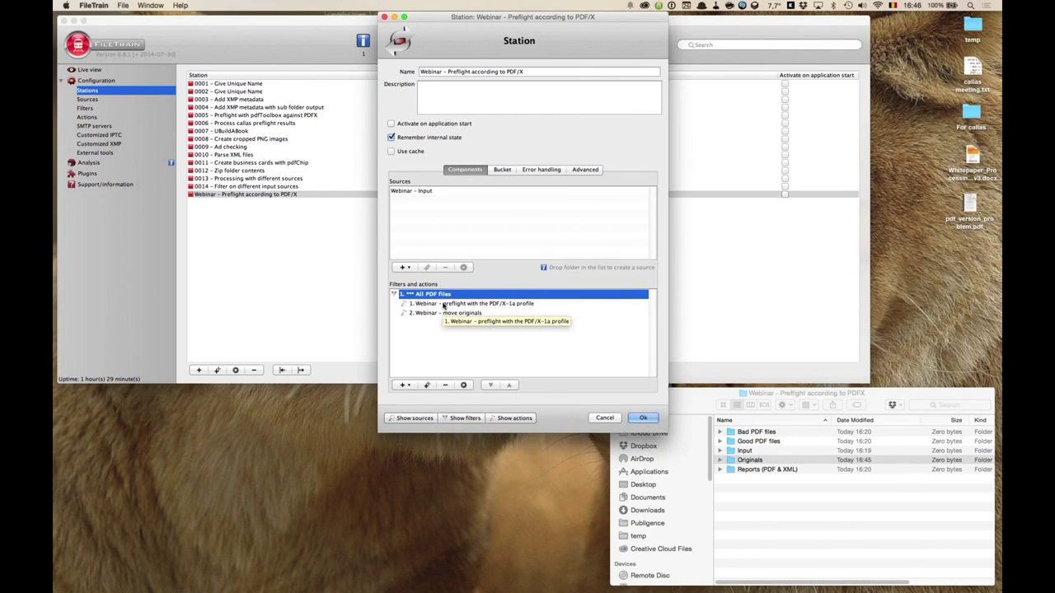
Check the order of the preflight and move originals actions, and save the station
click(449, 304)
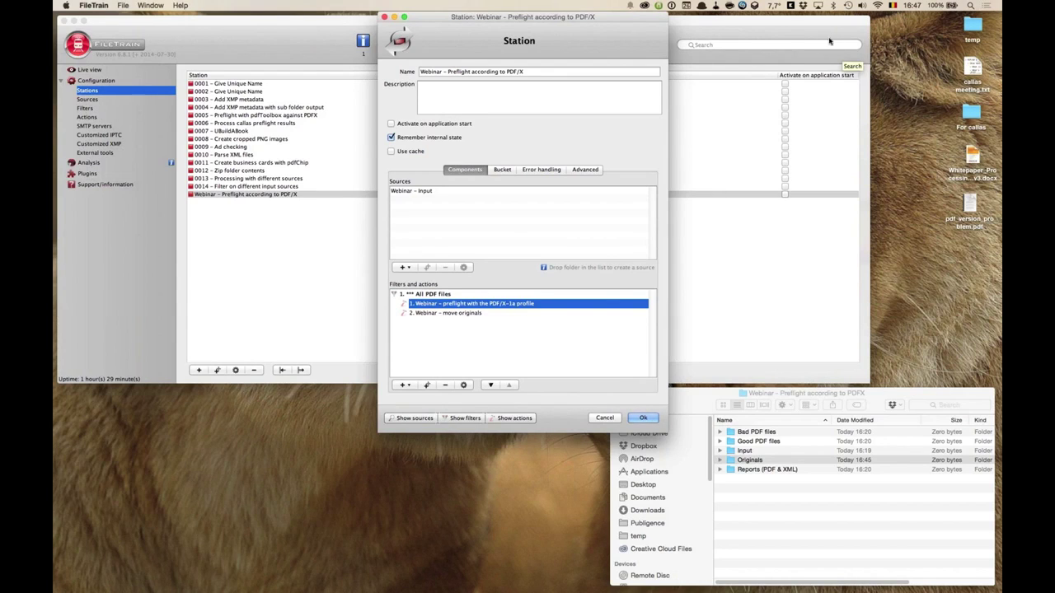
click(480, 315)
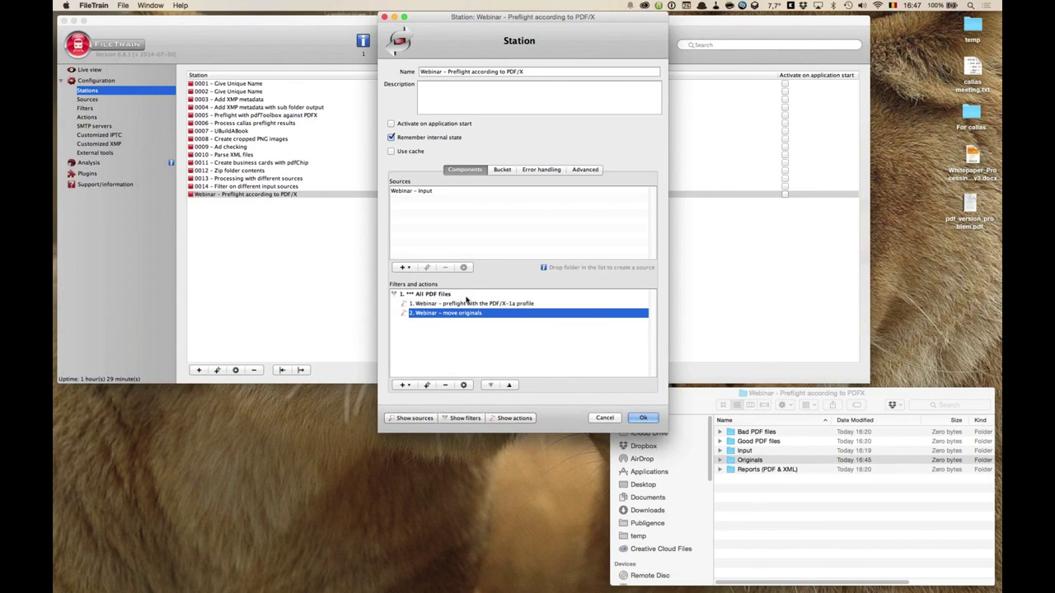
click(642, 418)
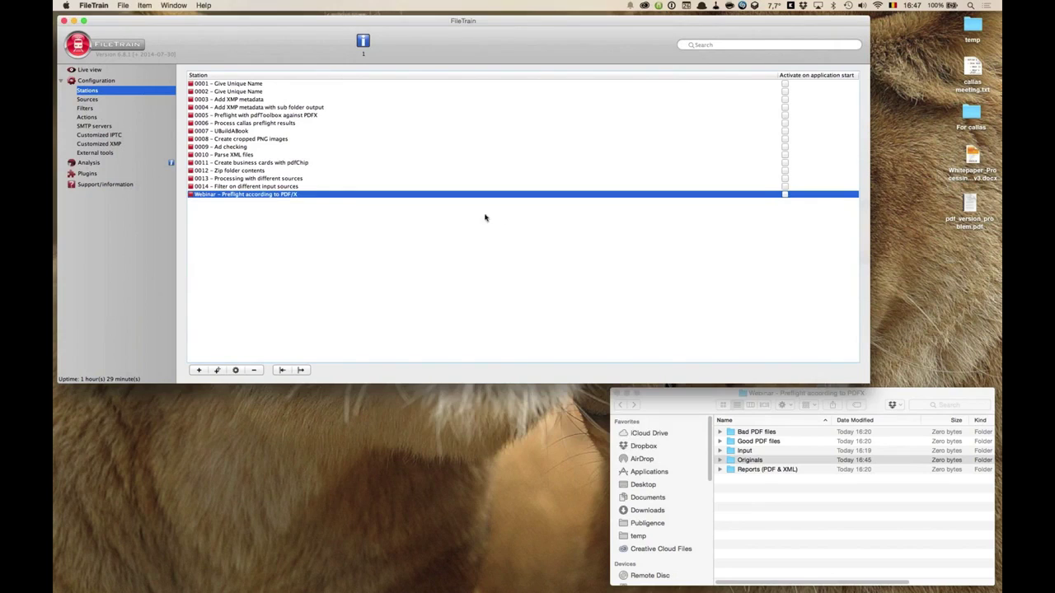
Start the "Webinar - Preflight according to PDF/X" station
right_click(356, 197)
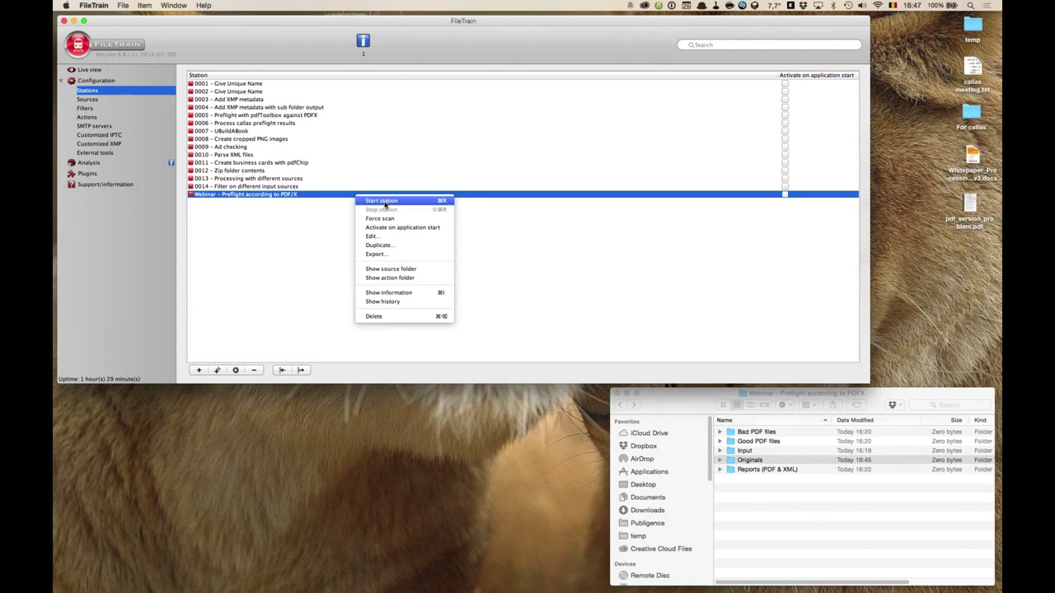
click(384, 201)
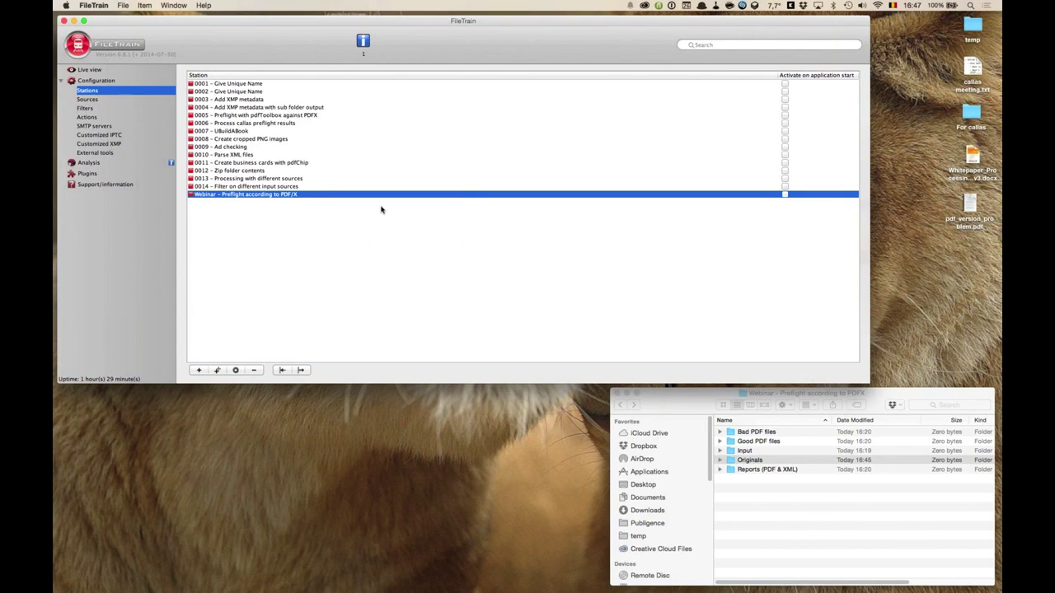
click(303, 189)
click(303, 197)
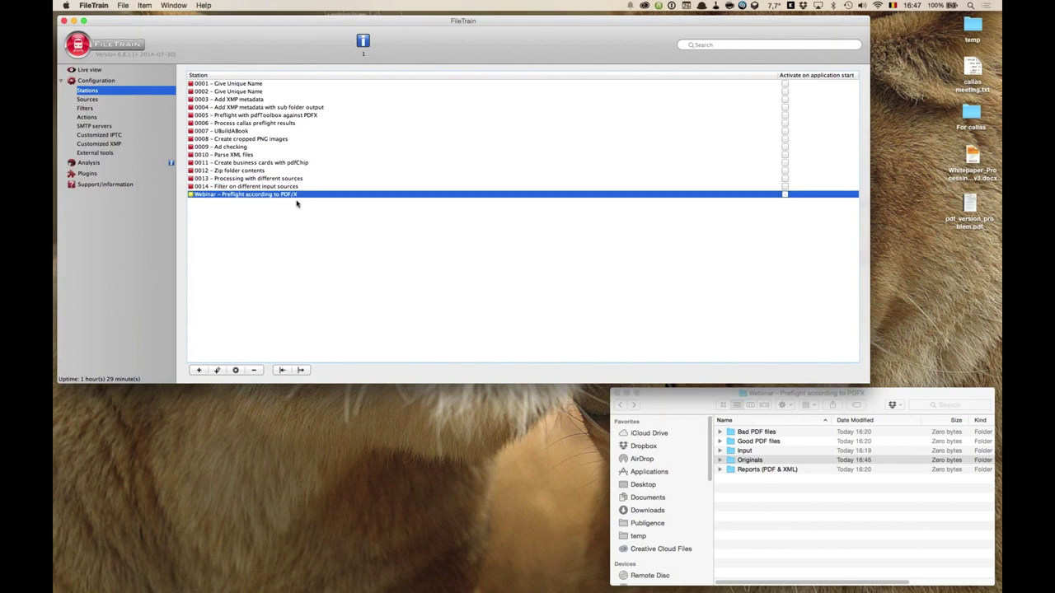
click(354, 189)
click(354, 195)
In Finder, move the webinar folder window over the station list and expand all five of its subfolders
click(745, 461)
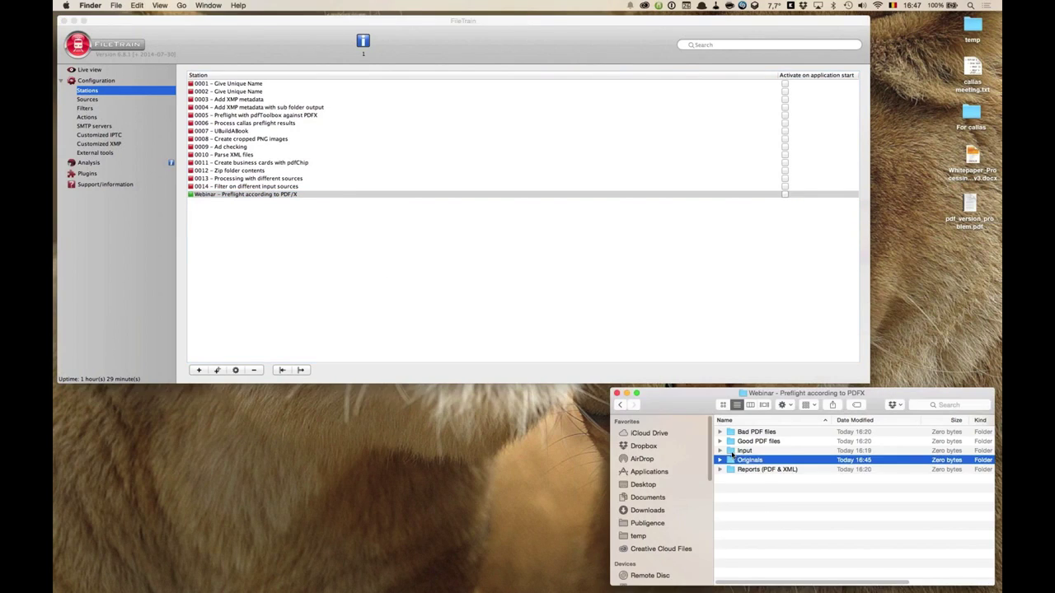
key(Up)
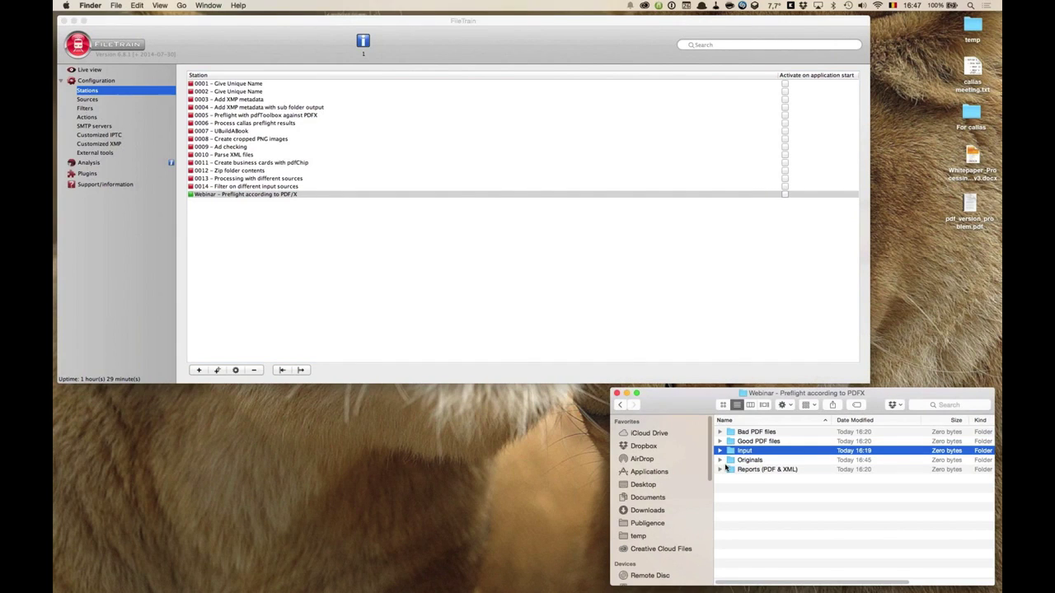
drag(921, 394, 835, 66)
key(Right)
key(Down)
key(Right)
key(Down)
key(Right)
key(Up)
key(Up)
key(Up)
key(Right)
key(Up)
key(Right)
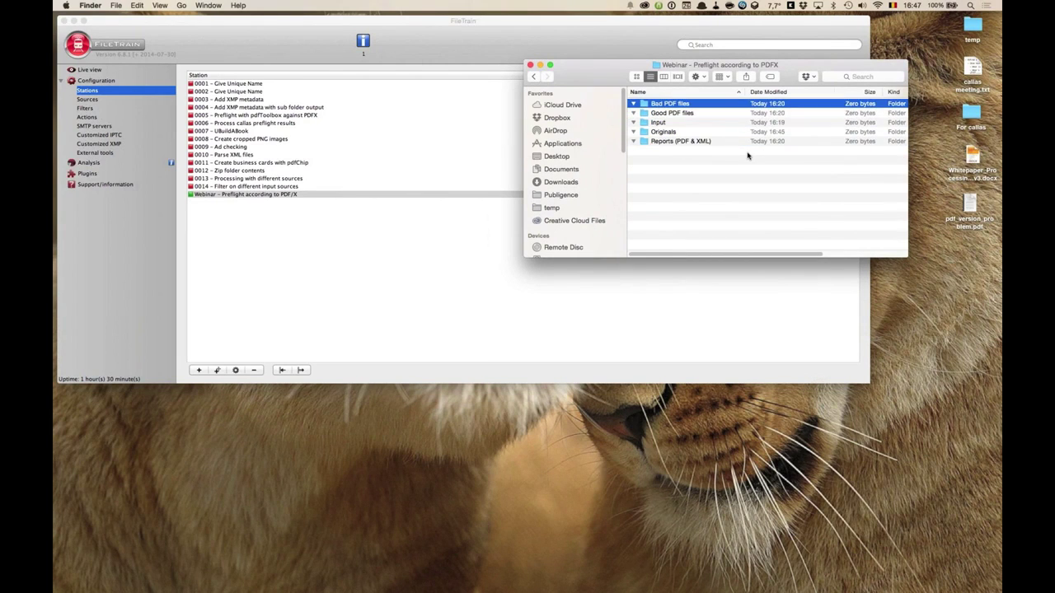
Open the Common folder from the demo files and copy the five PDFs from Halloween Brochure.pdf to Valentine.pdf into Input
mouse_move(54, 568)
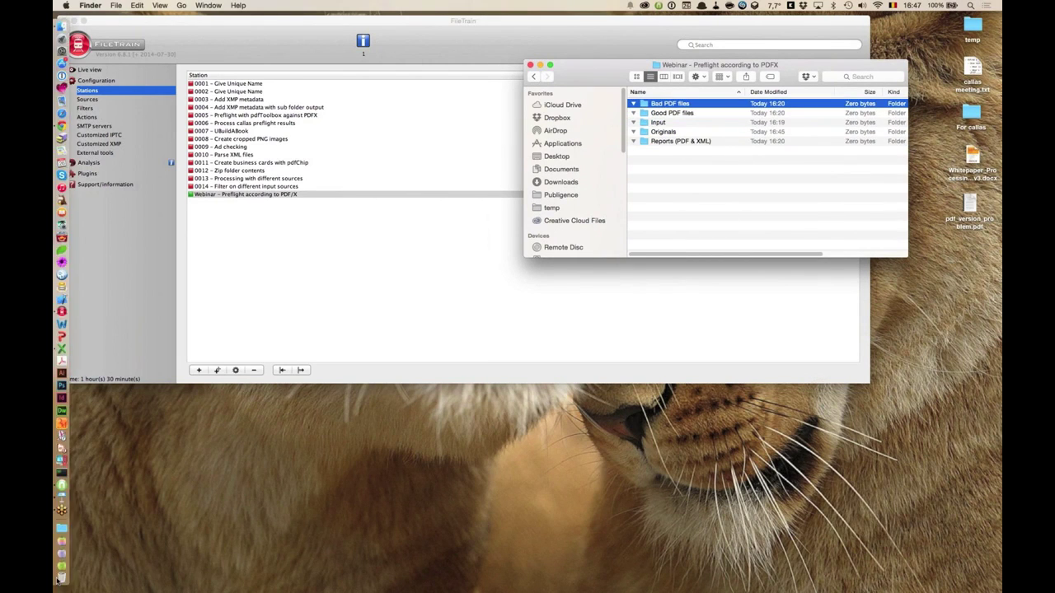
click(85, 548)
mouse_move(199, 464)
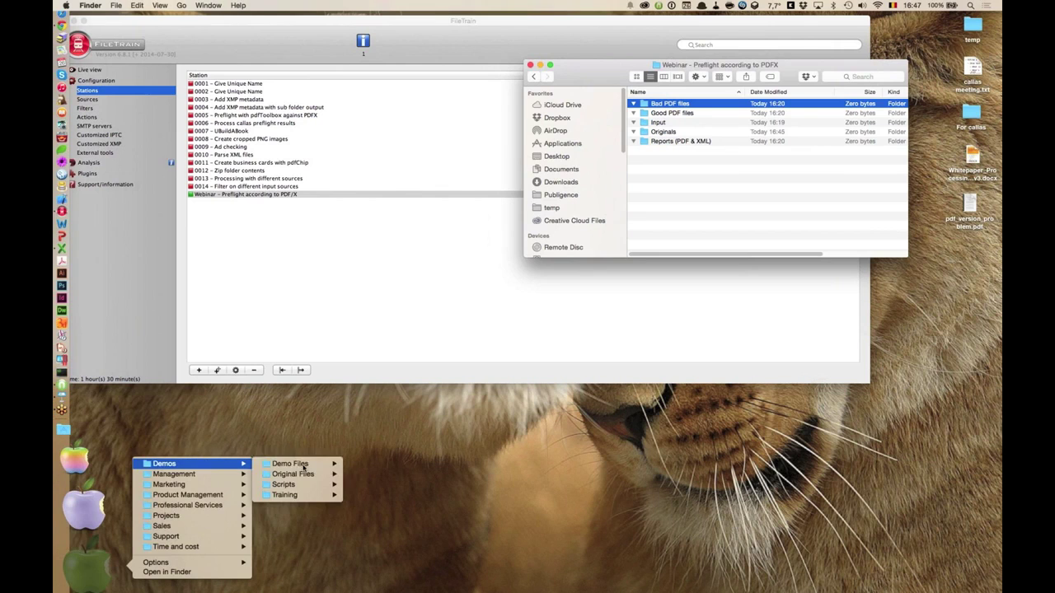
mouse_move(293, 464)
click(378, 464)
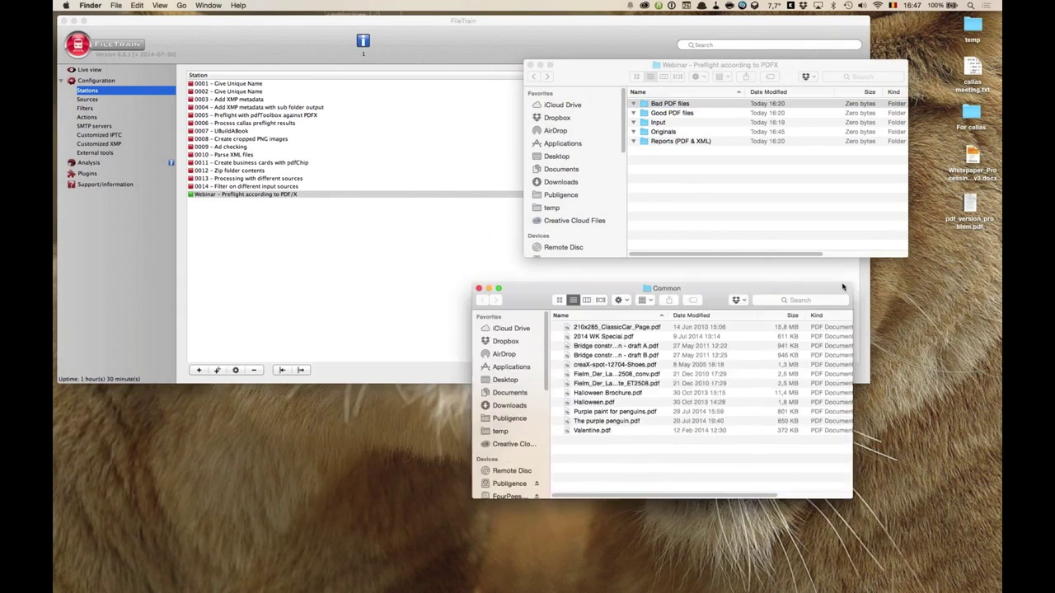
drag(702, 390, 680, 438)
drag(620, 388, 680, 123)
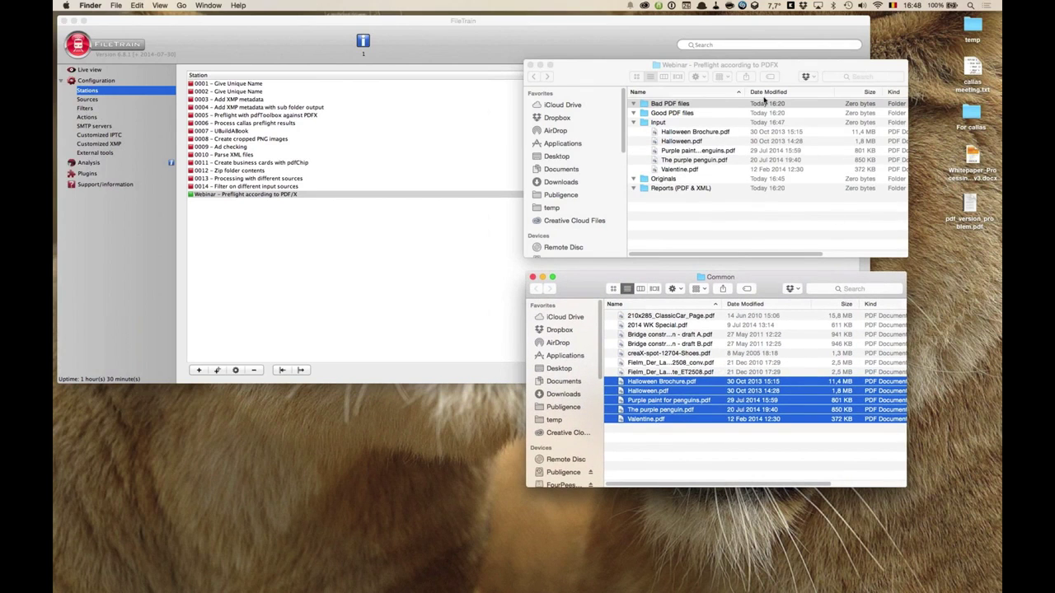
Enlarge the webinar folder window and expand the PDF and XML report subfolders to examine the processed files
click(747, 99)
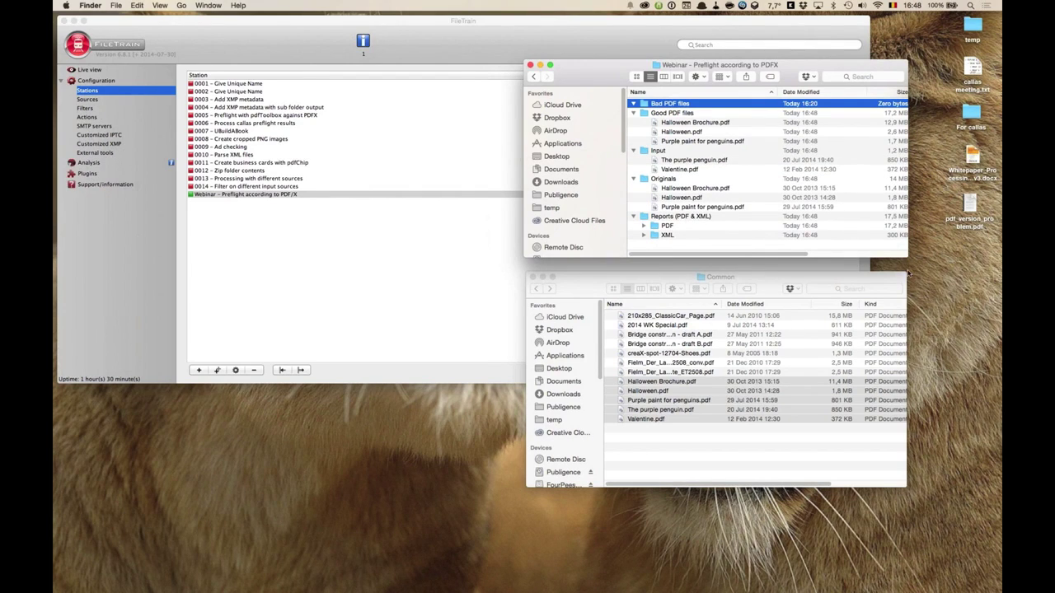
drag(908, 256, 940, 342)
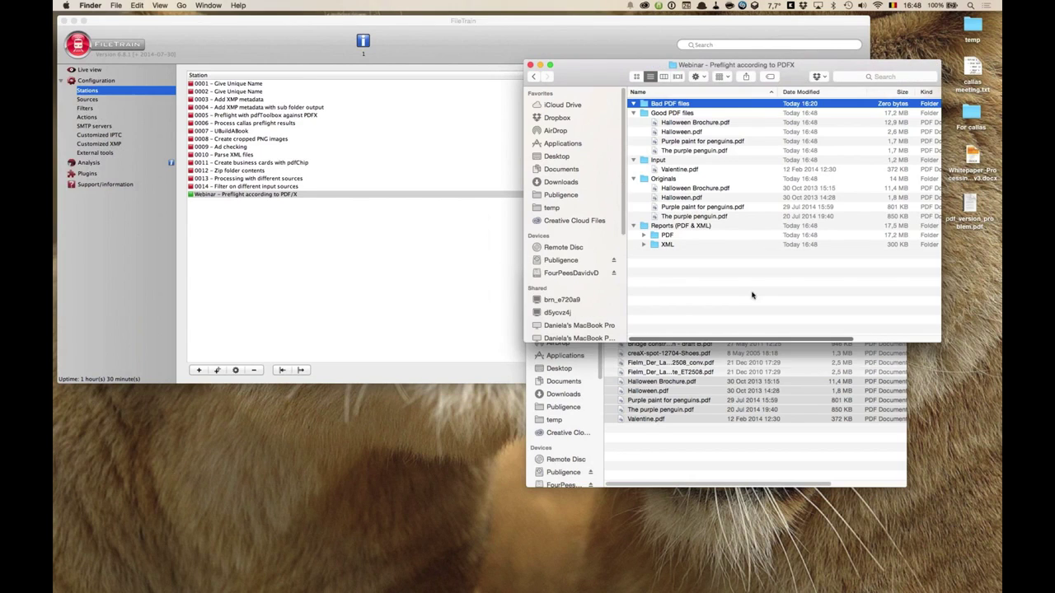
click(644, 245)
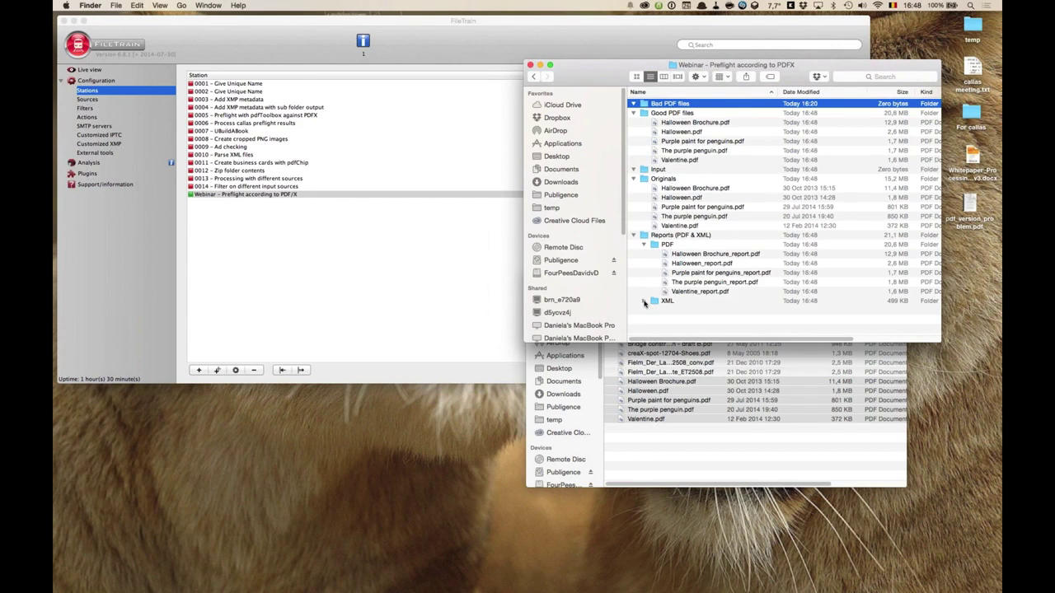
click(643, 301)
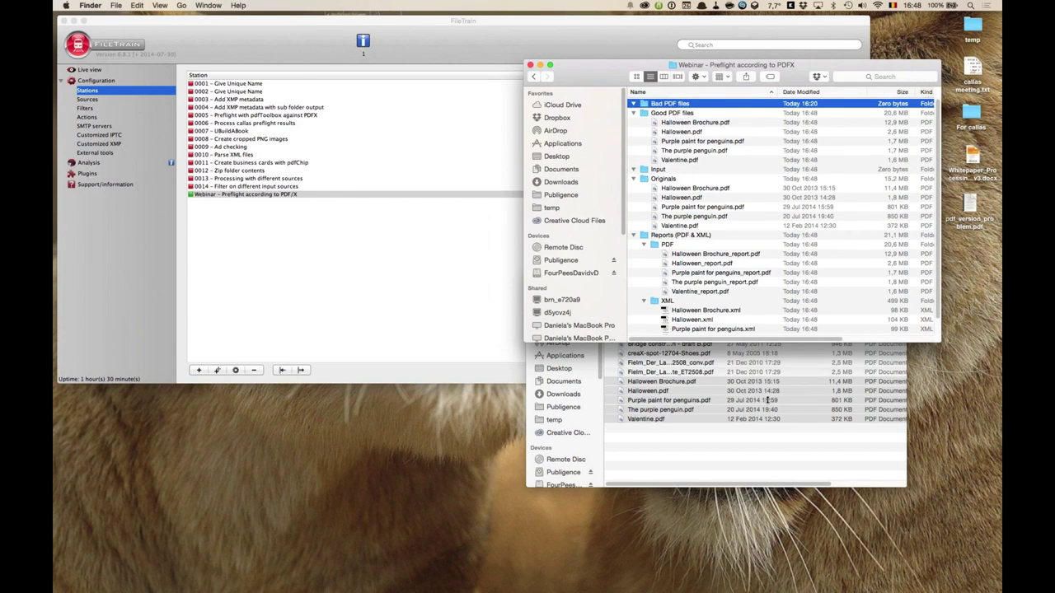
drag(769, 342, 747, 404)
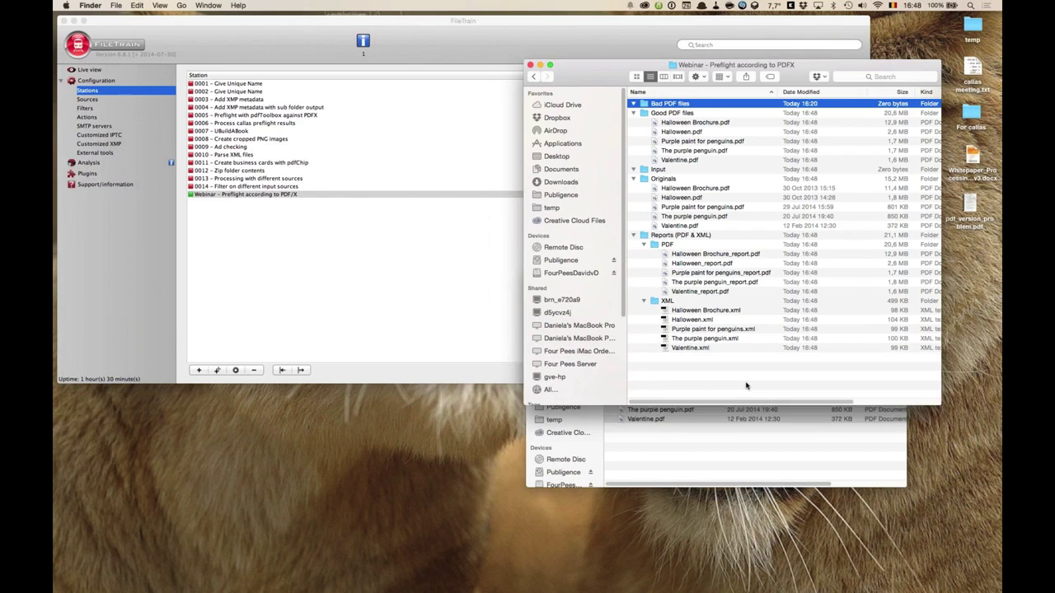
Preview the Halloween Brochure PDF report and its XML report to examine the preflight results
click(716, 255)
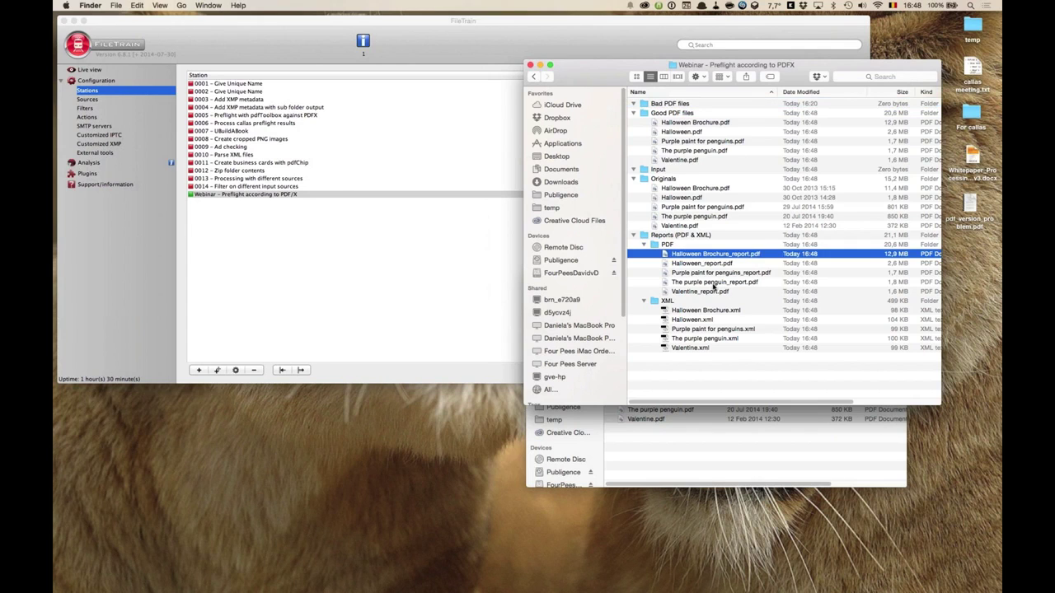
key(space)
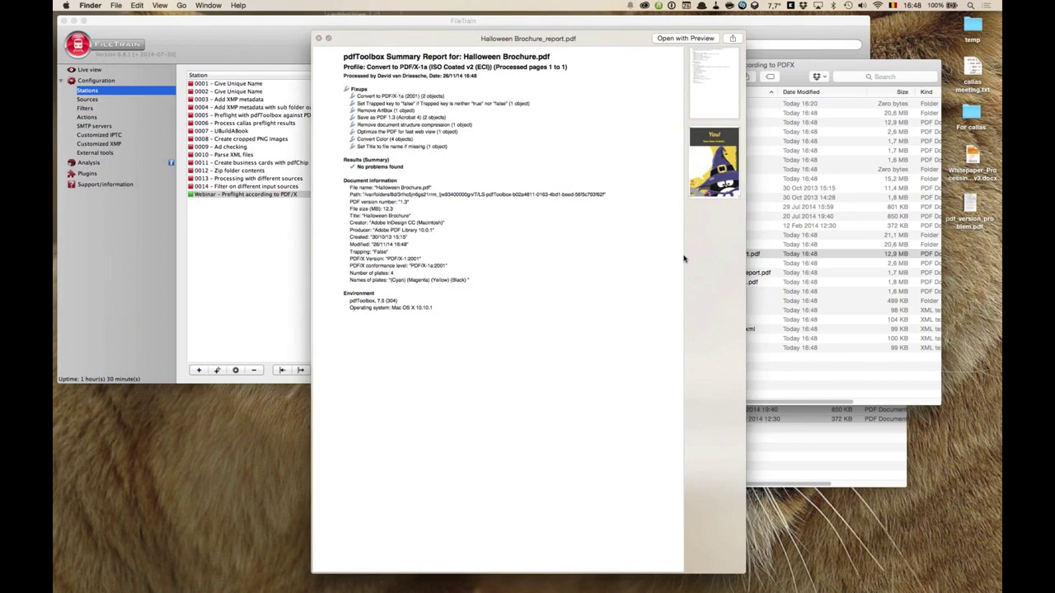
key(space)
click(719, 312)
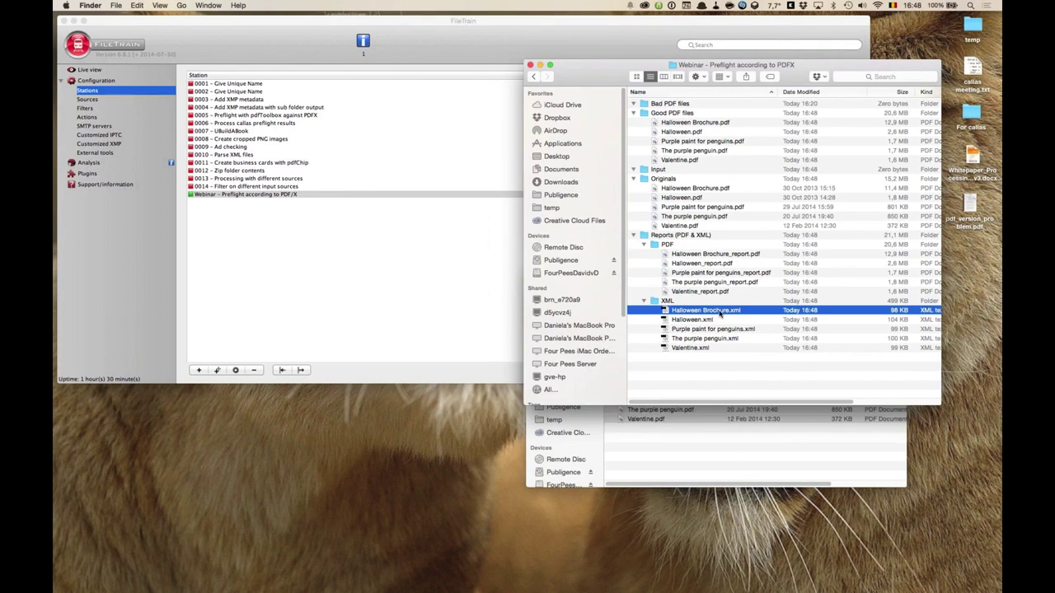
key(space)
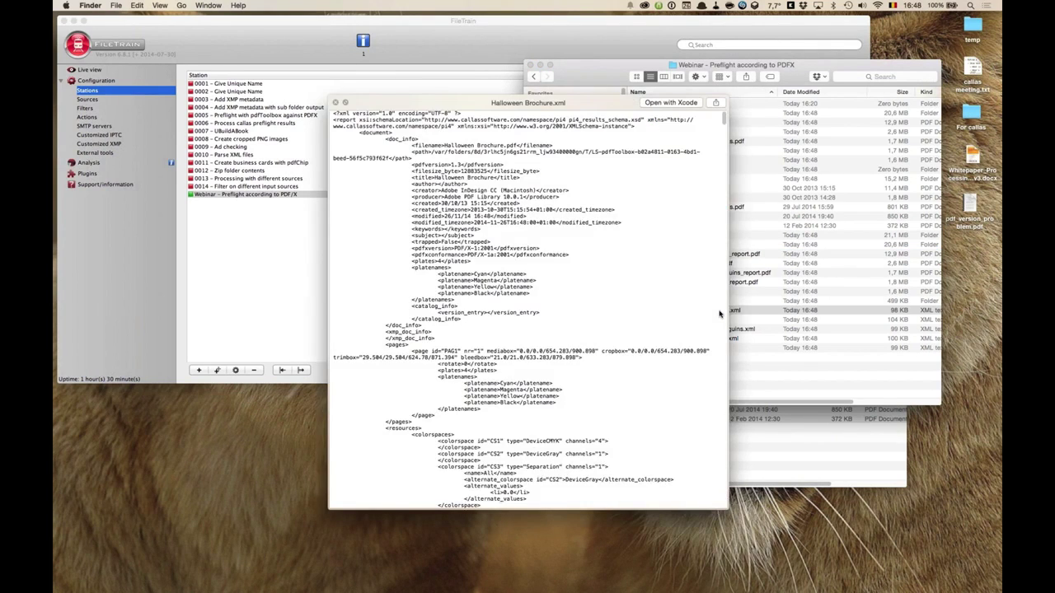
key(space)
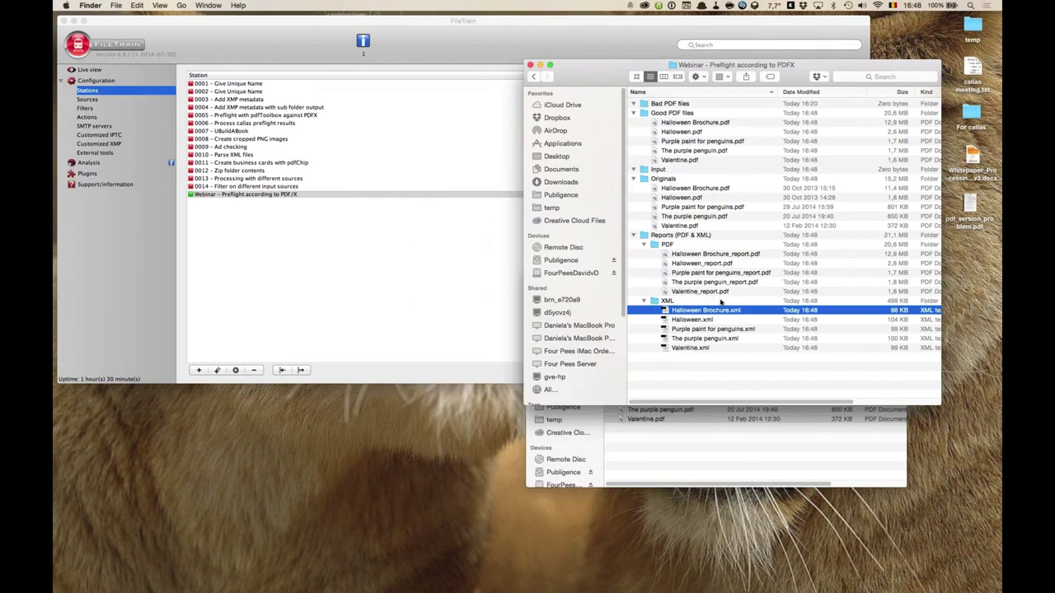
Go through the processed PDFs in Good PDF files and compare them with Halloween Brochure.pdf in Originals
click(684, 124)
click(681, 158)
click(683, 149)
click(683, 141)
click(683, 131)
click(681, 122)
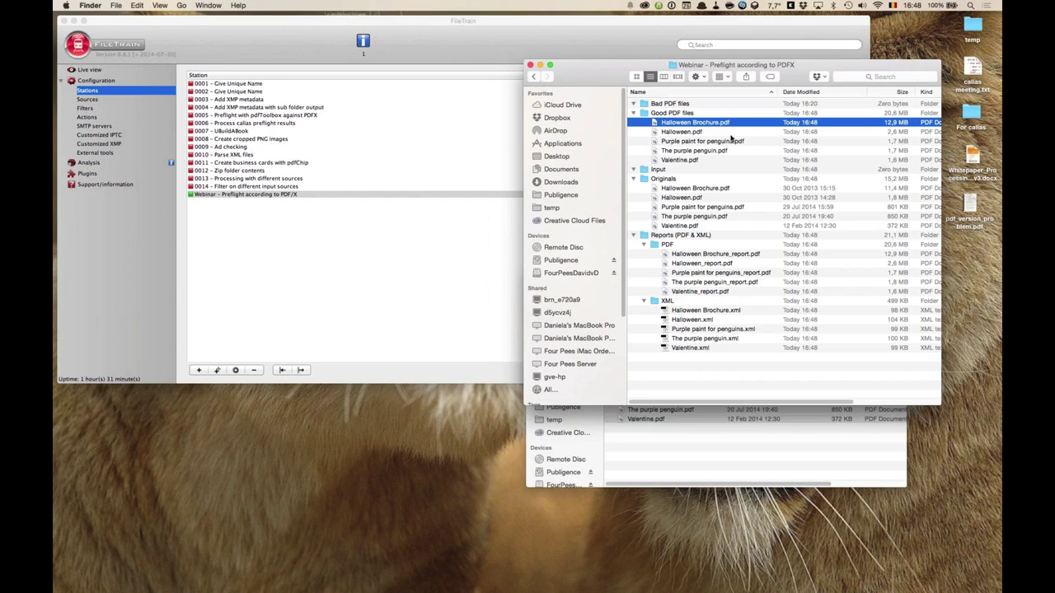
click(700, 188)
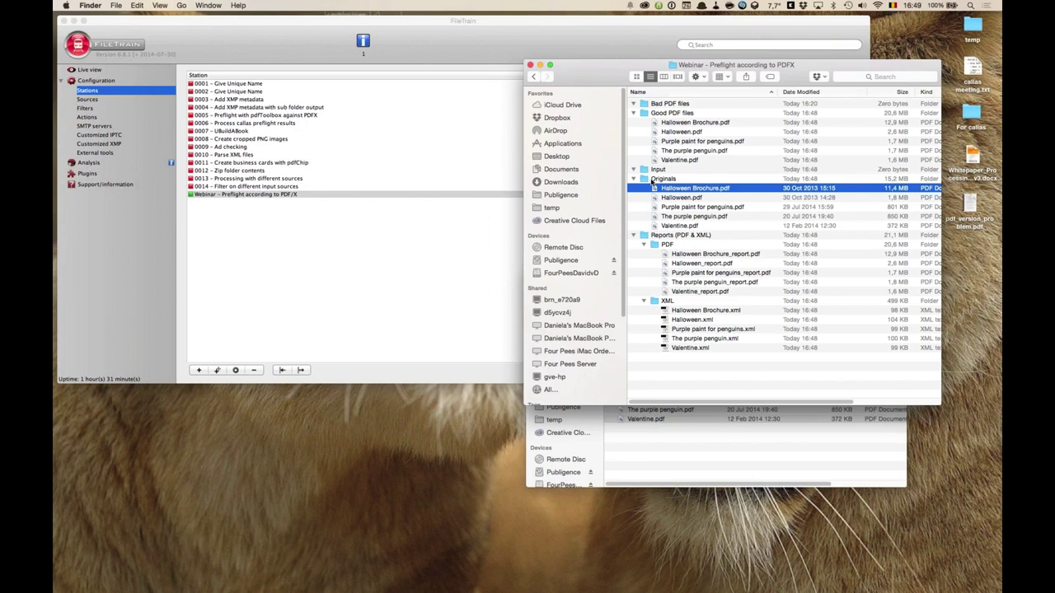
Open the "Webinar - Preflight according to PDF/X" station for editing and review its source, filter and two actions
double_click(367, 195)
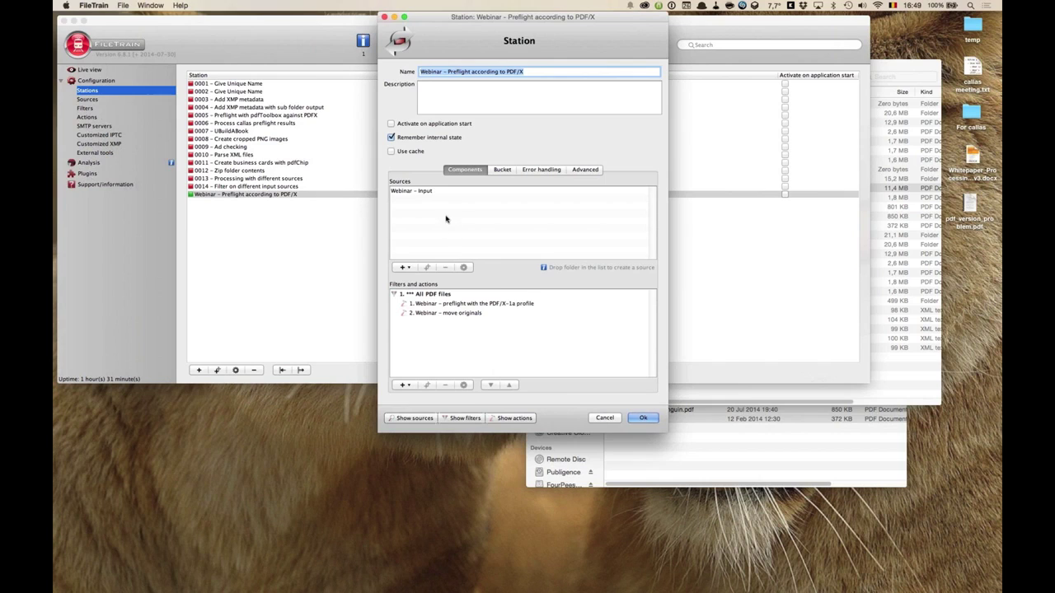
click(435, 191)
click(438, 296)
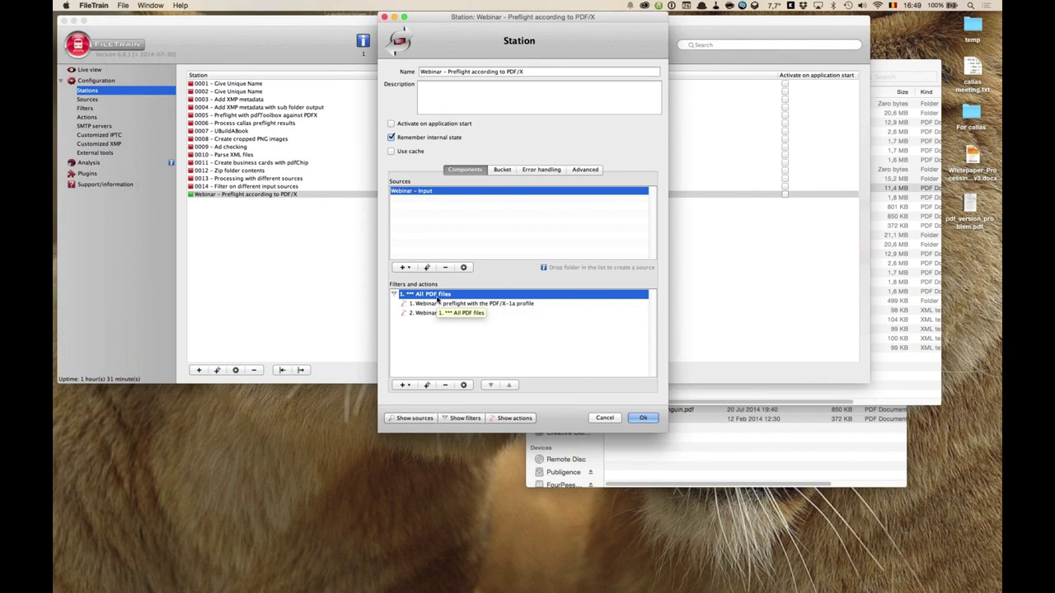
click(436, 304)
click(436, 312)
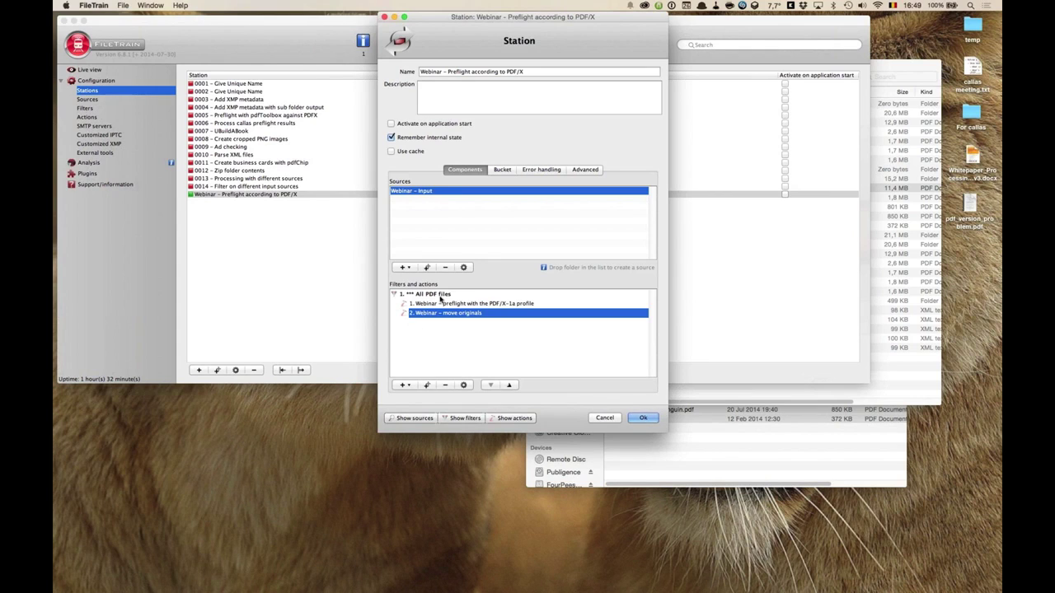
click(444, 296)
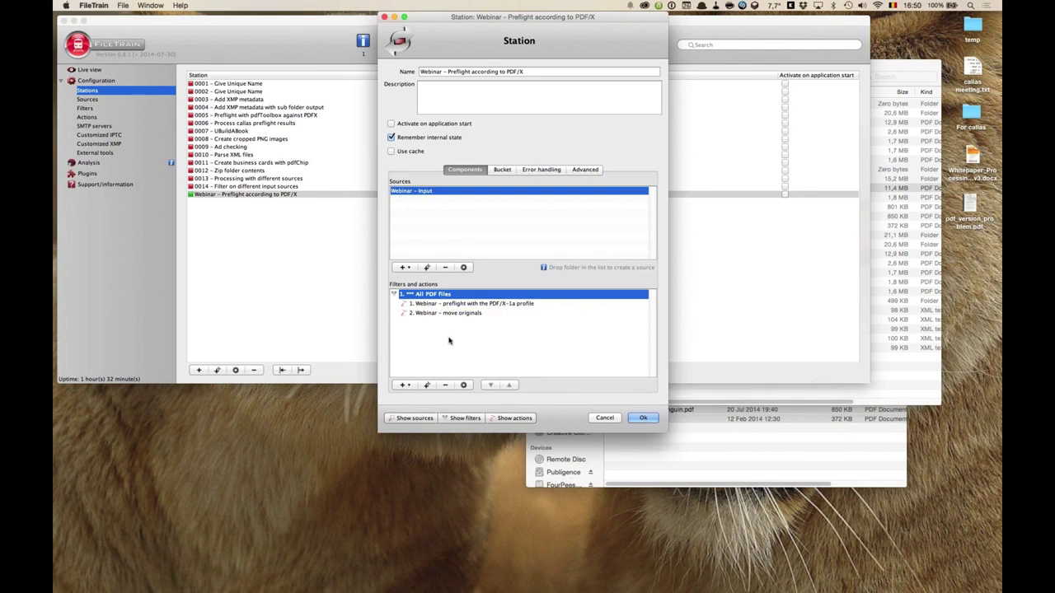
Add the existing PNG Files filter to the station and check its file name restriction without changing it
click(411, 387)
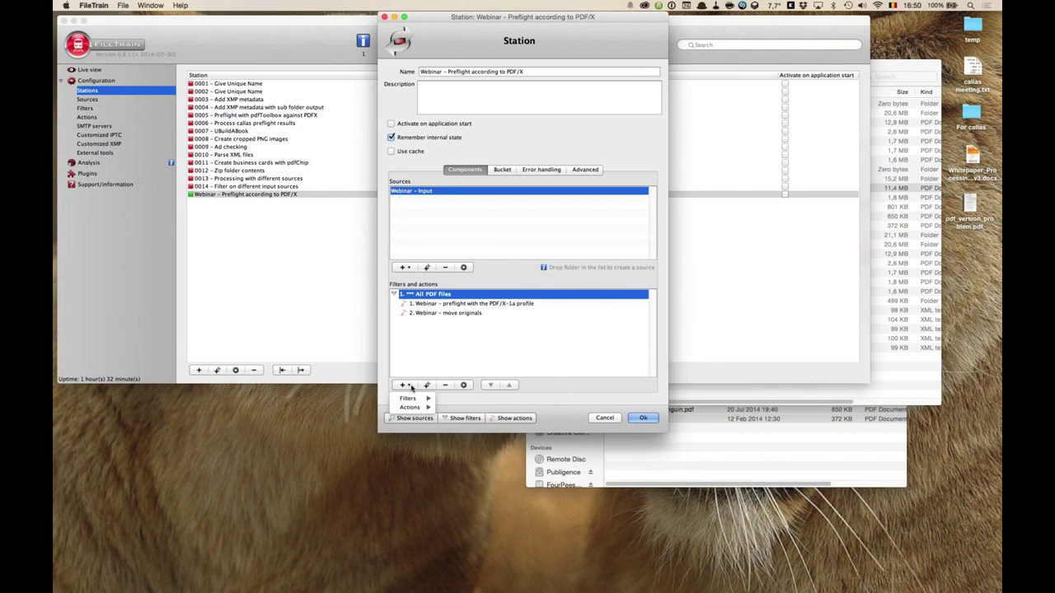
mouse_move(408, 398)
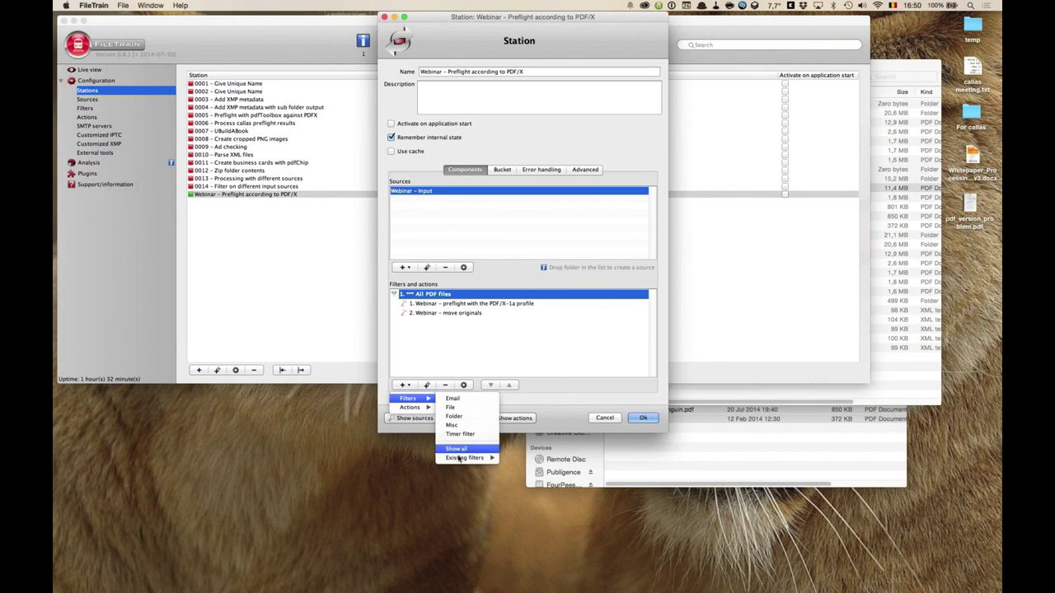
mouse_move(459, 458)
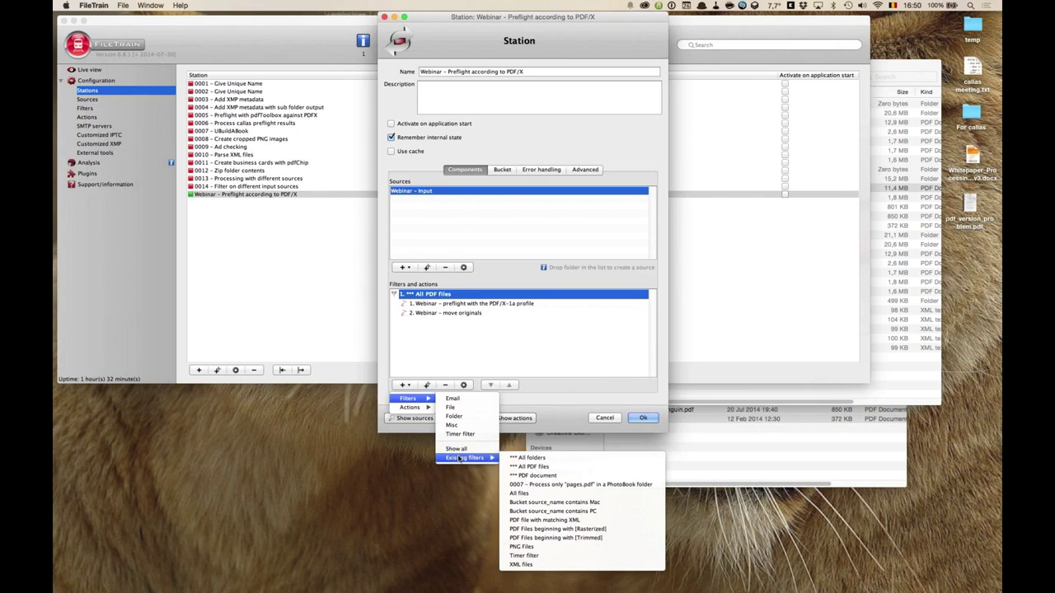
click(555, 548)
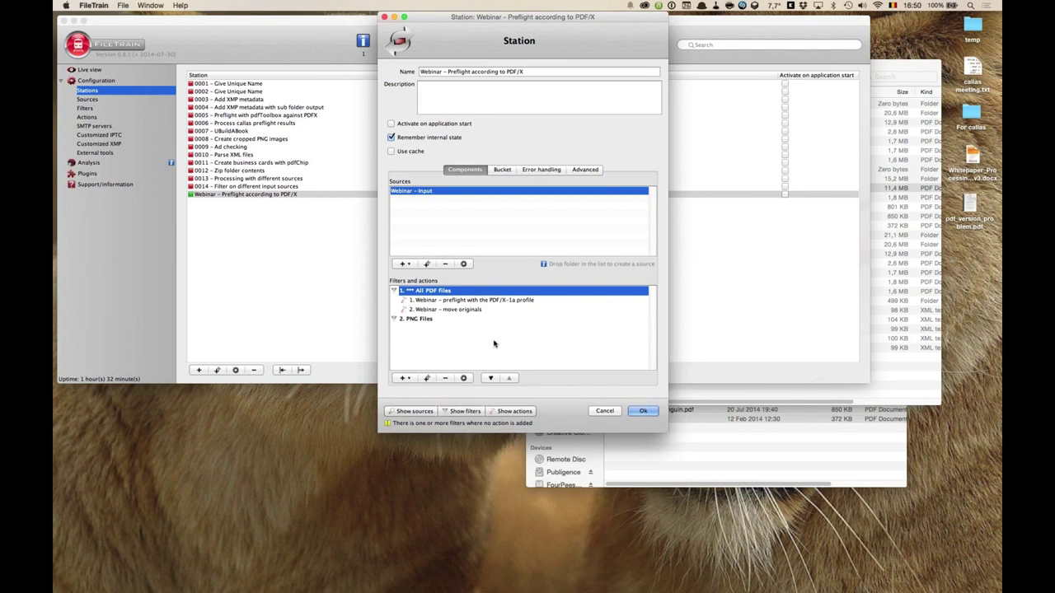
double_click(423, 319)
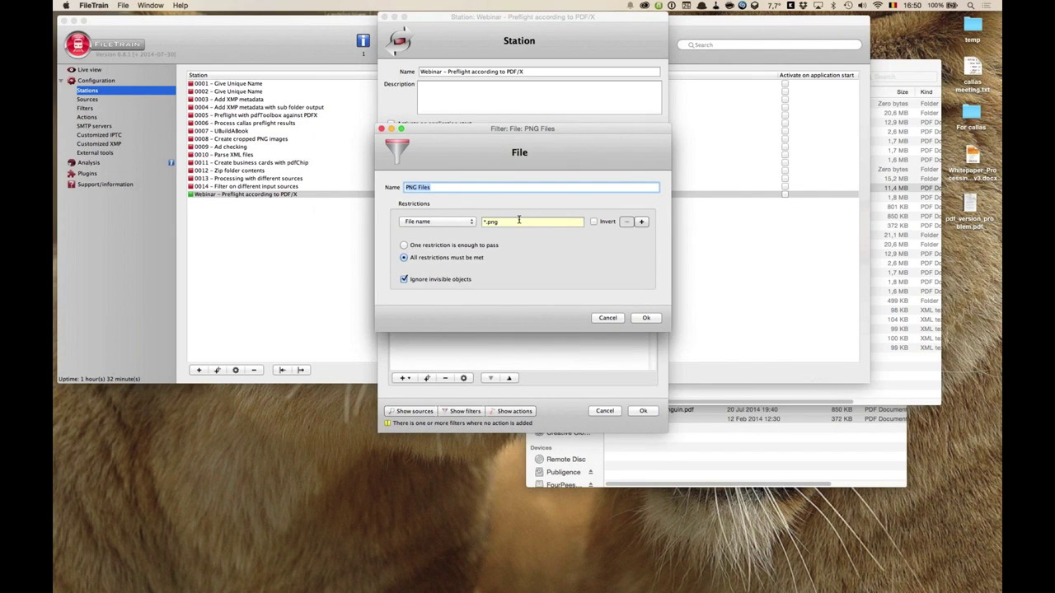
click(617, 318)
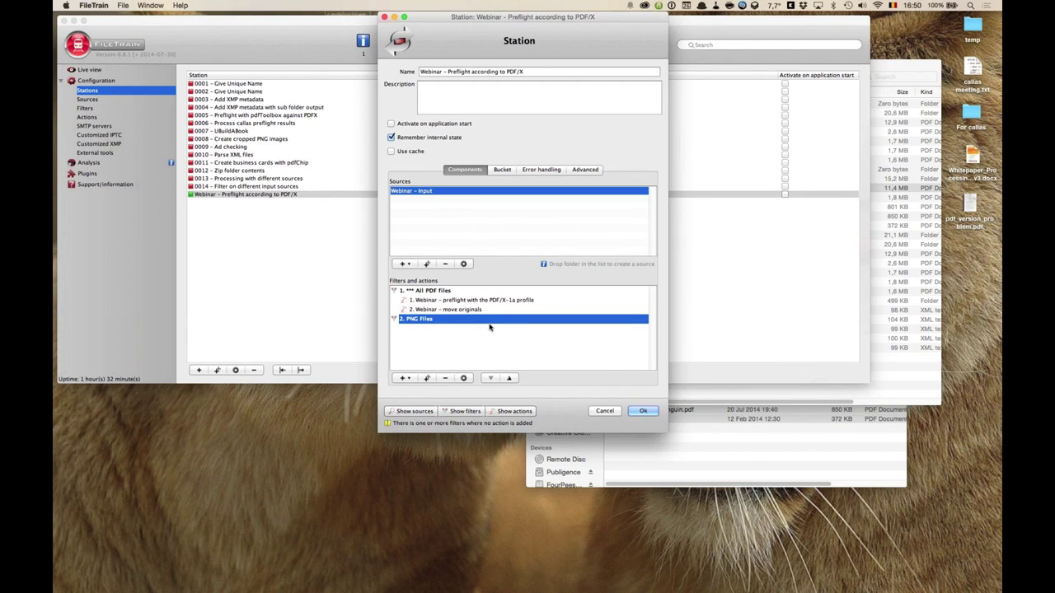
Bring the webinar folder window forward in Finder and collapse the Good PDF files, Originals and Reports subfolders
click(786, 460)
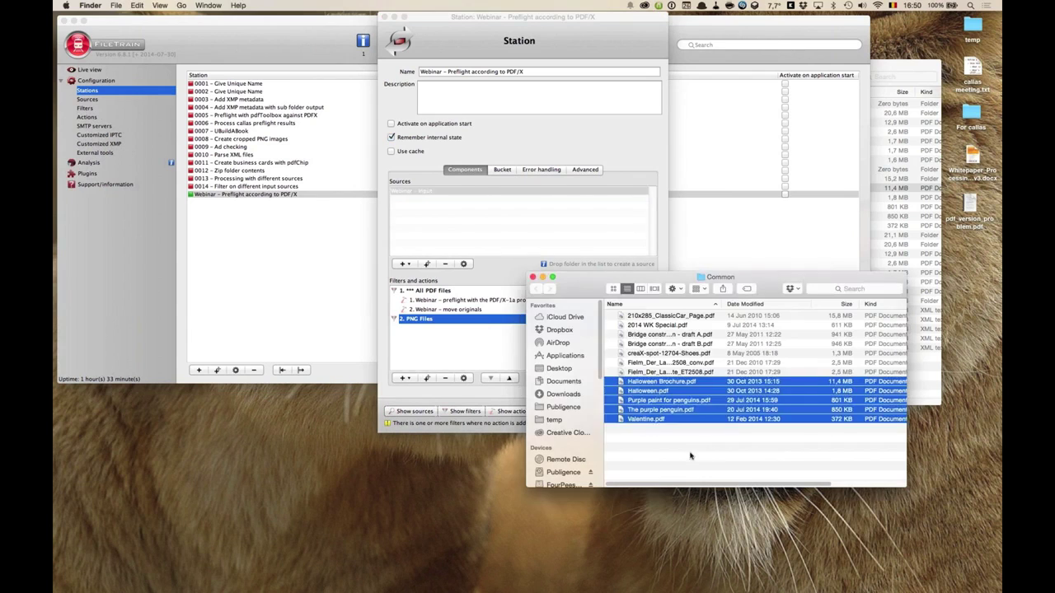
click(926, 227)
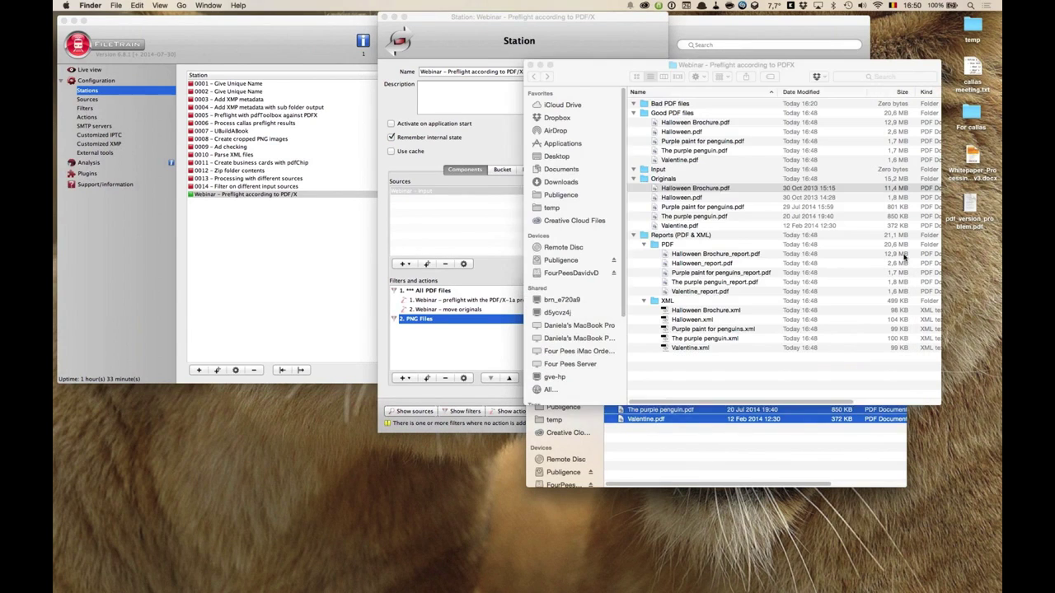
click(684, 105)
key(Down)
key(Left)
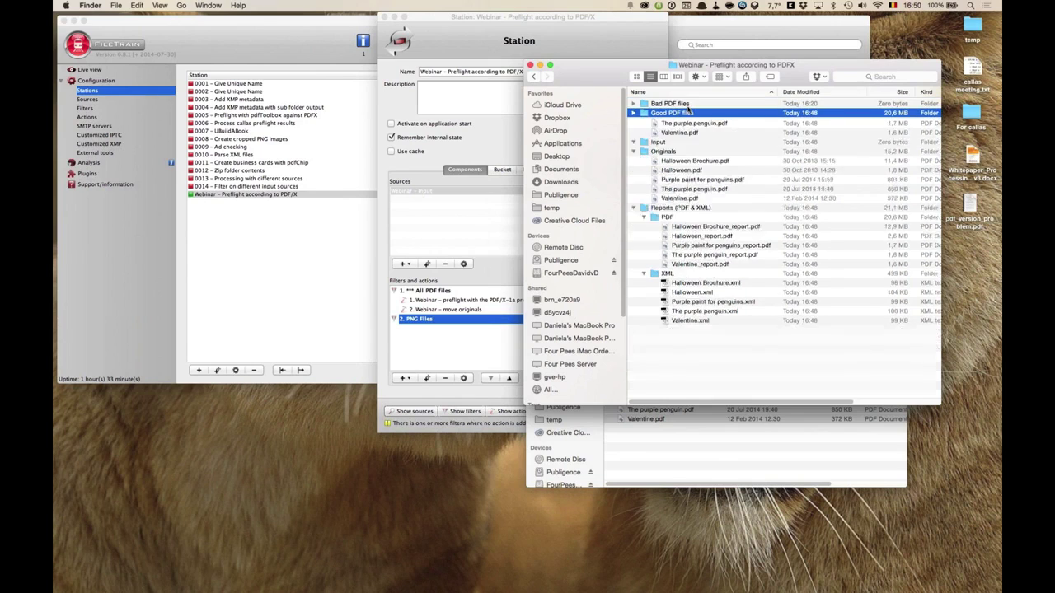
key(Down)
key(Right)
key(Down)
key(Left)
key(Down)
key(Left)
Create a subfolder named "PNG files" in the webinar folder and move the Finder window clear of the station dialog
click(686, 186)
right_click(685, 186)
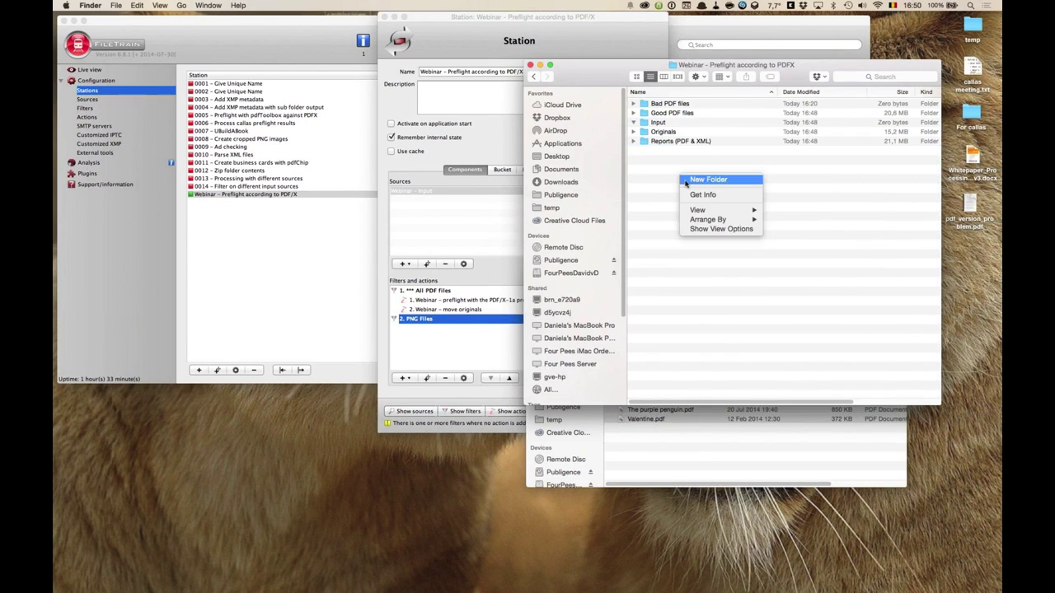
click(686, 179)
text(PNG files)
key(Return)
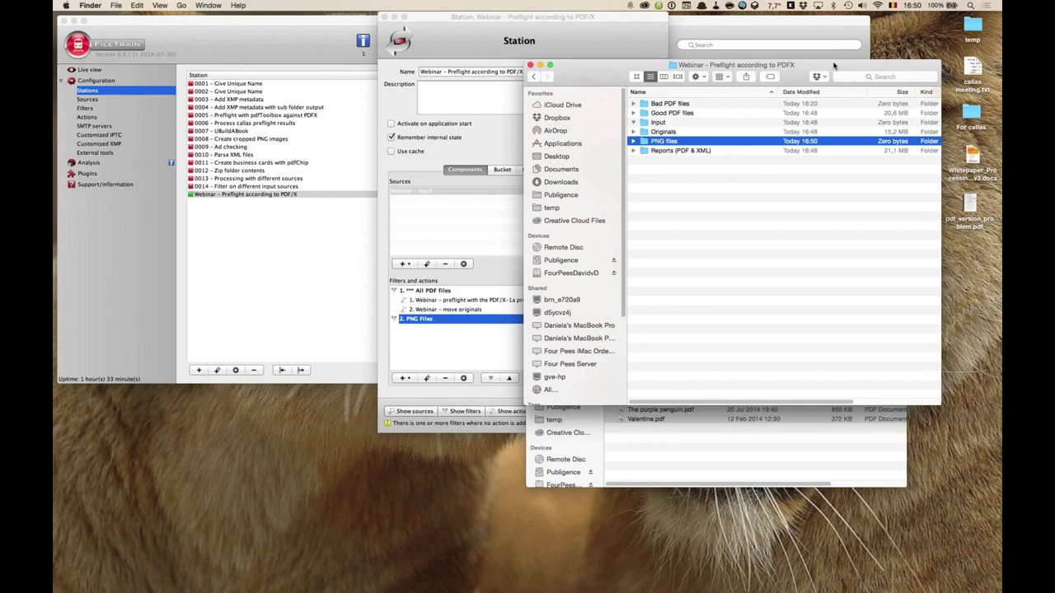
drag(841, 65, 887, 212)
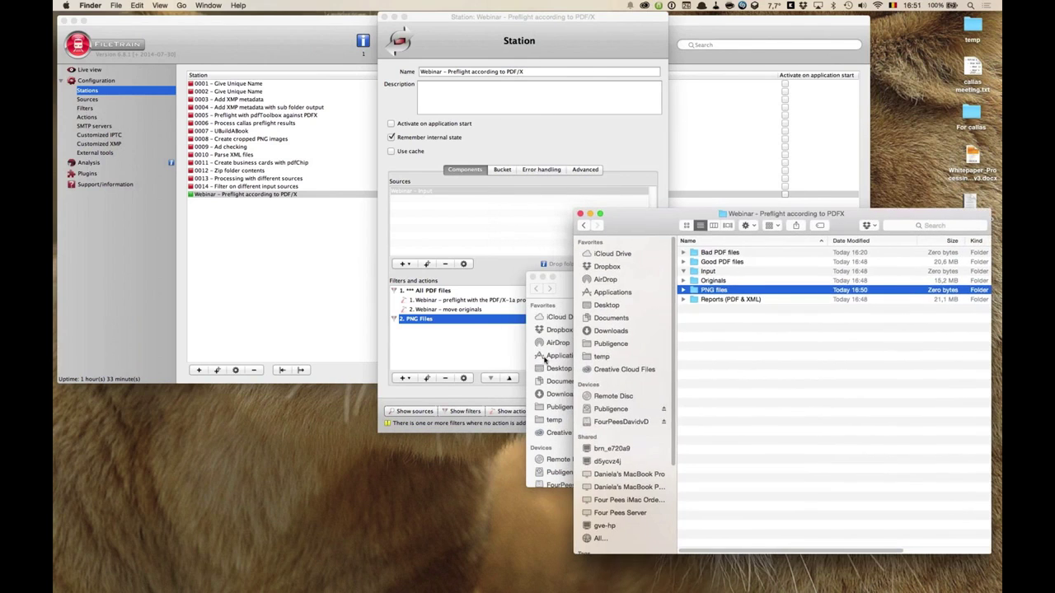
Back in FileTrain, create a Move action named "Webinar - move PNG files" under the PNG Files filter
click(469, 336)
click(404, 378)
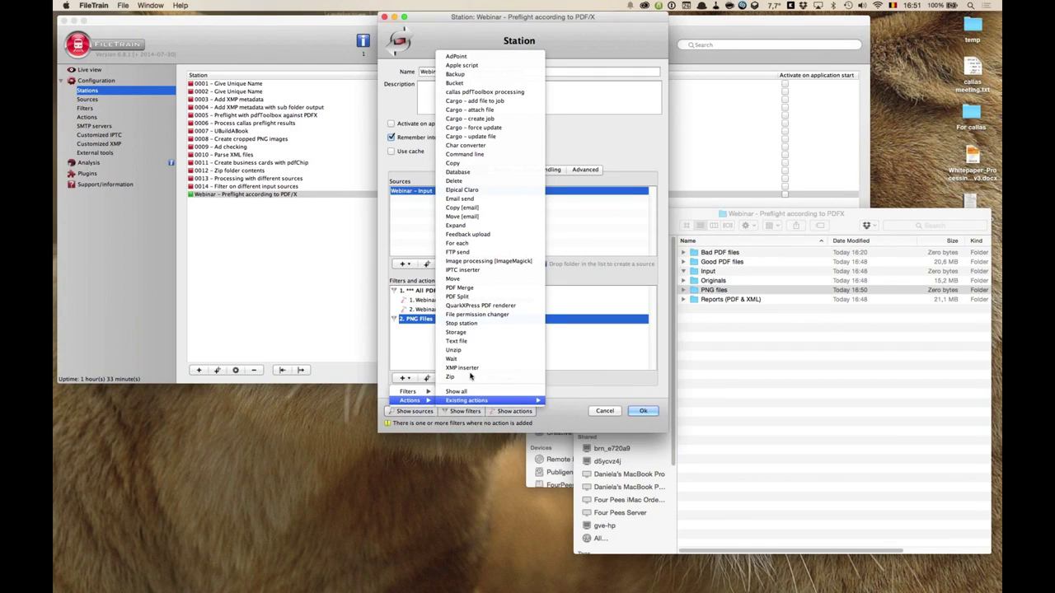
click(474, 280)
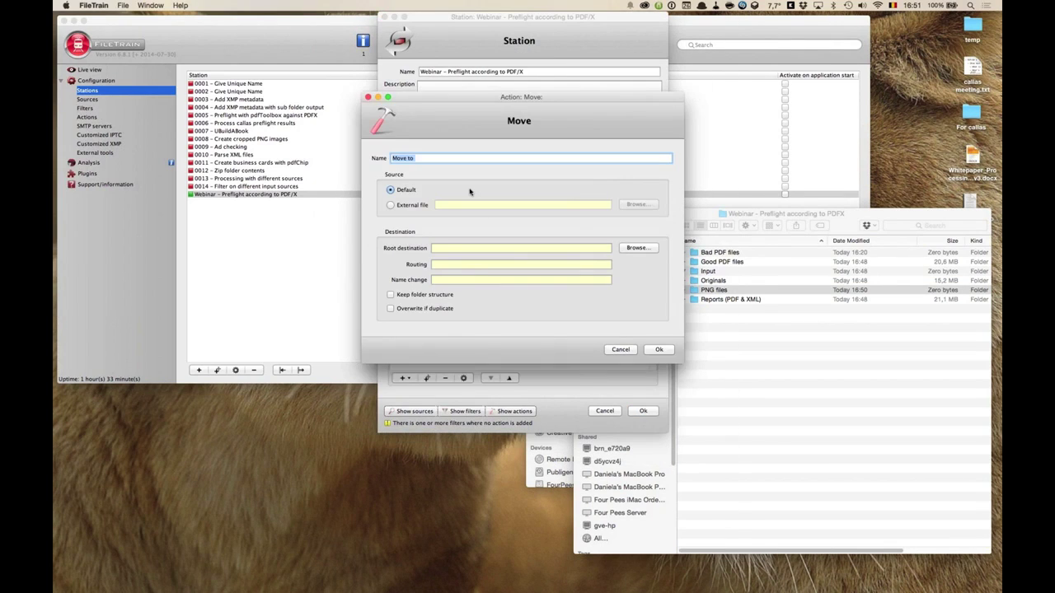
text(Webinar - move PNG files)
Set the move action's root destination to the PNG files folder, enable overwriting of duplicates and save the action
click(647, 251)
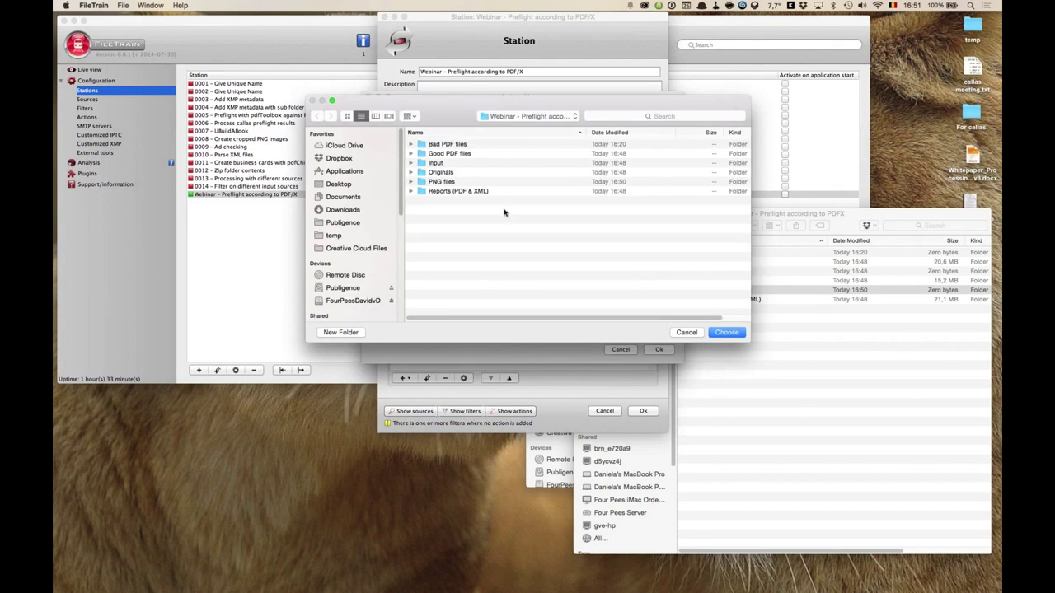
double_click(447, 182)
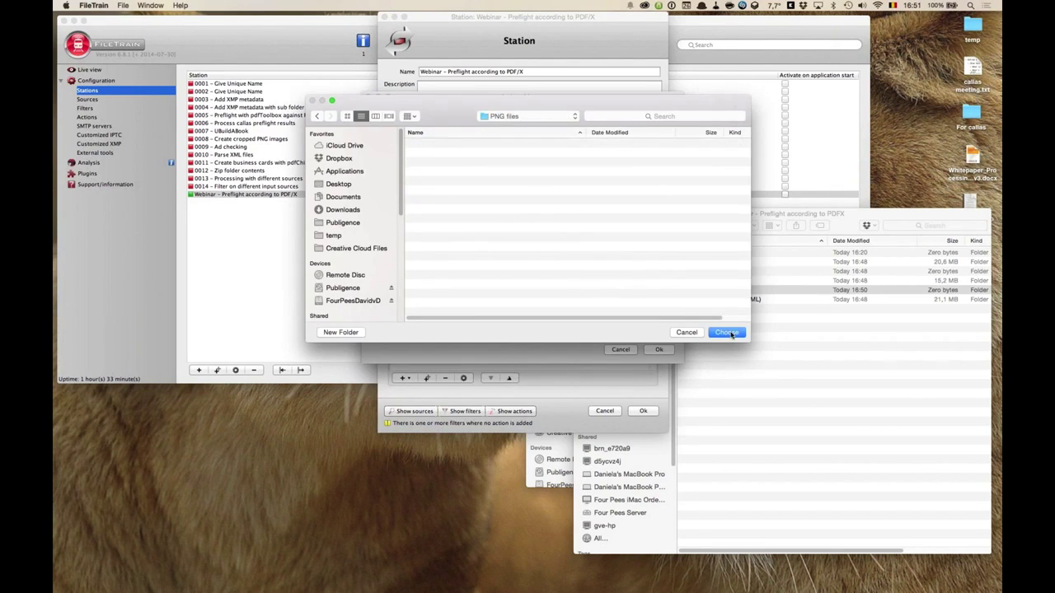
click(727, 333)
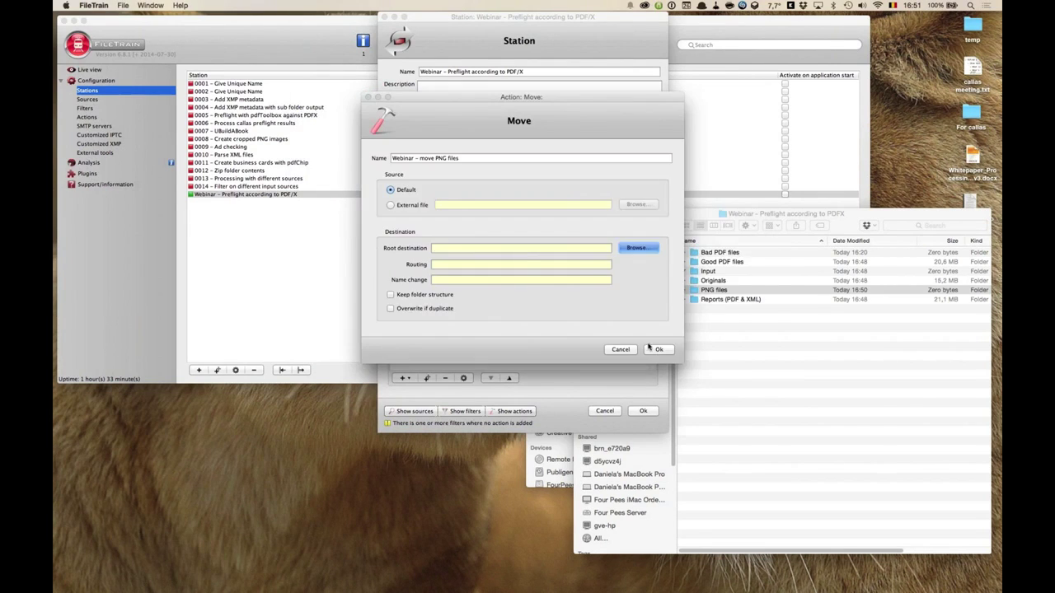
click(511, 278)
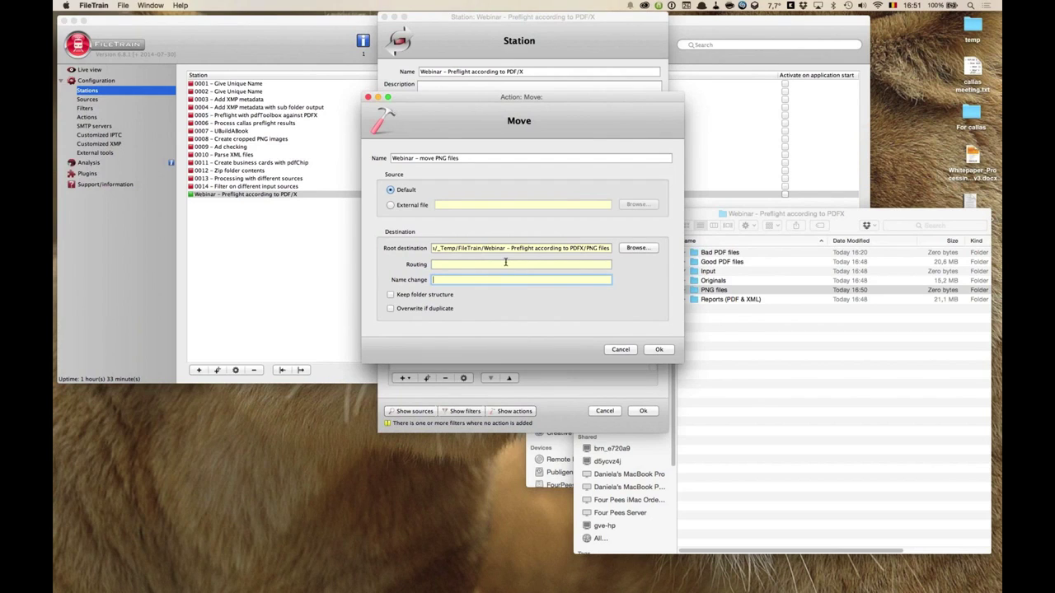
click(421, 309)
click(660, 349)
click(459, 332)
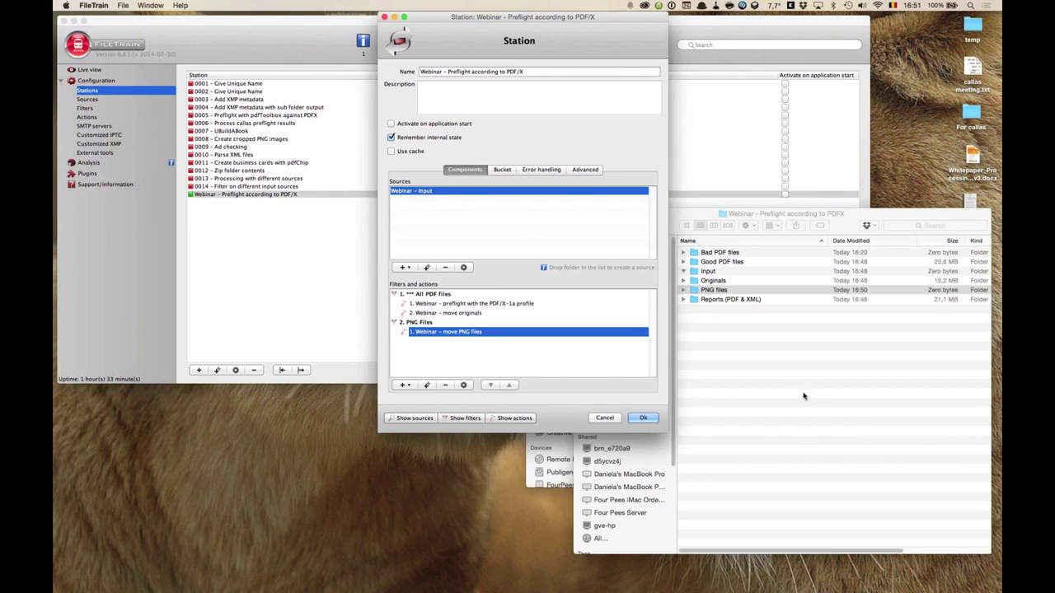
Add an Email send action named "Webinar - send warning email" under the PNG Files filter
click(701, 281)
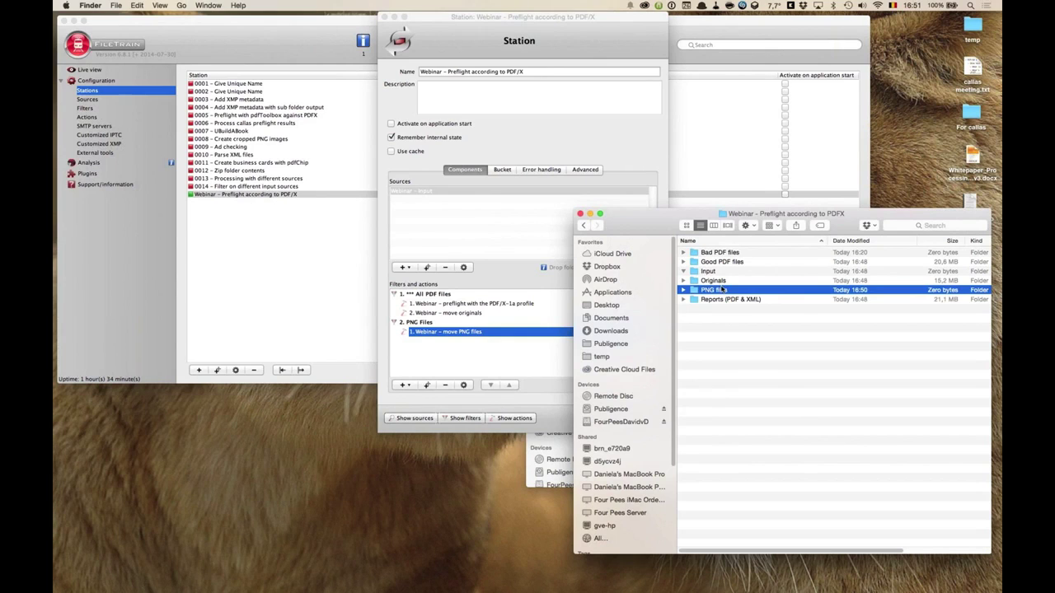
click(517, 372)
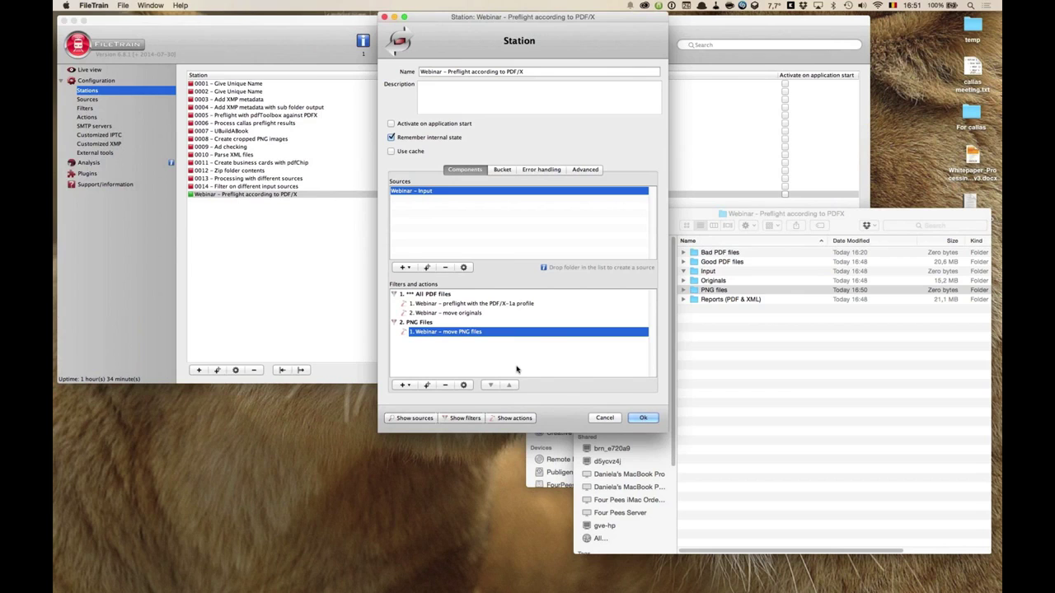
click(410, 386)
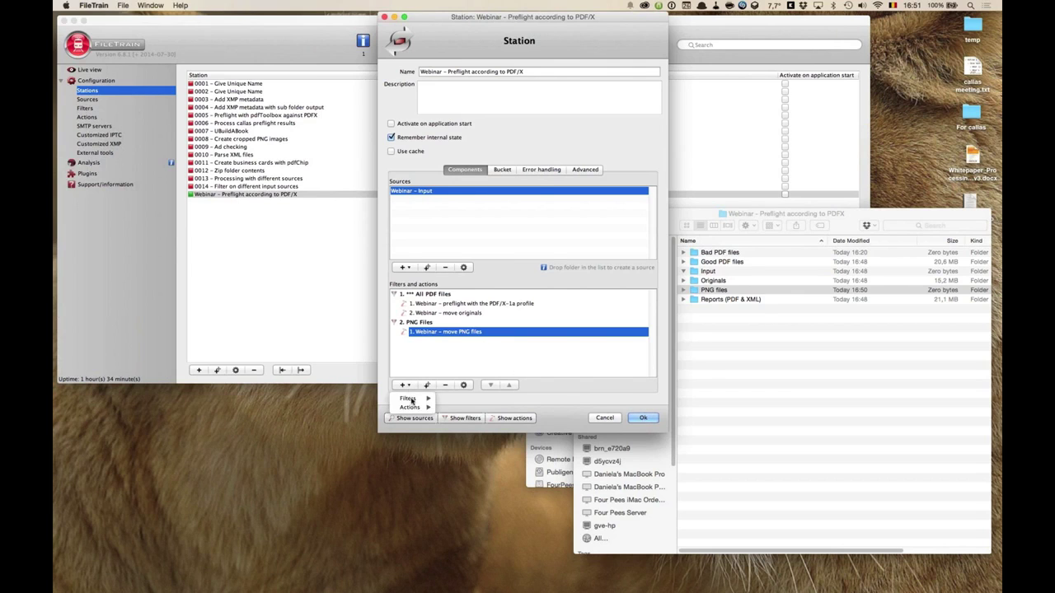
mouse_move(414, 409)
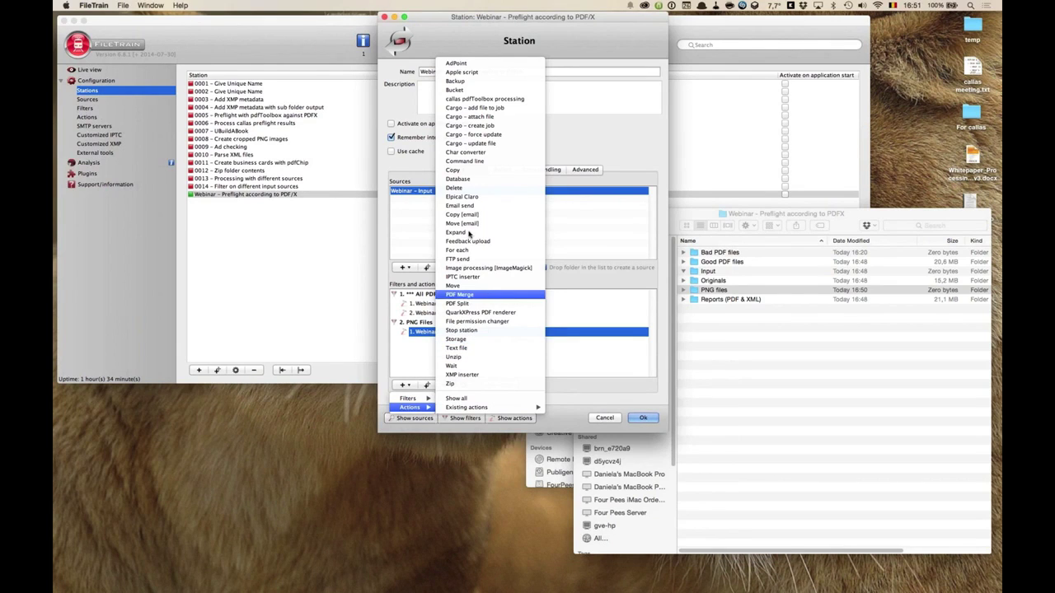
click(460, 205)
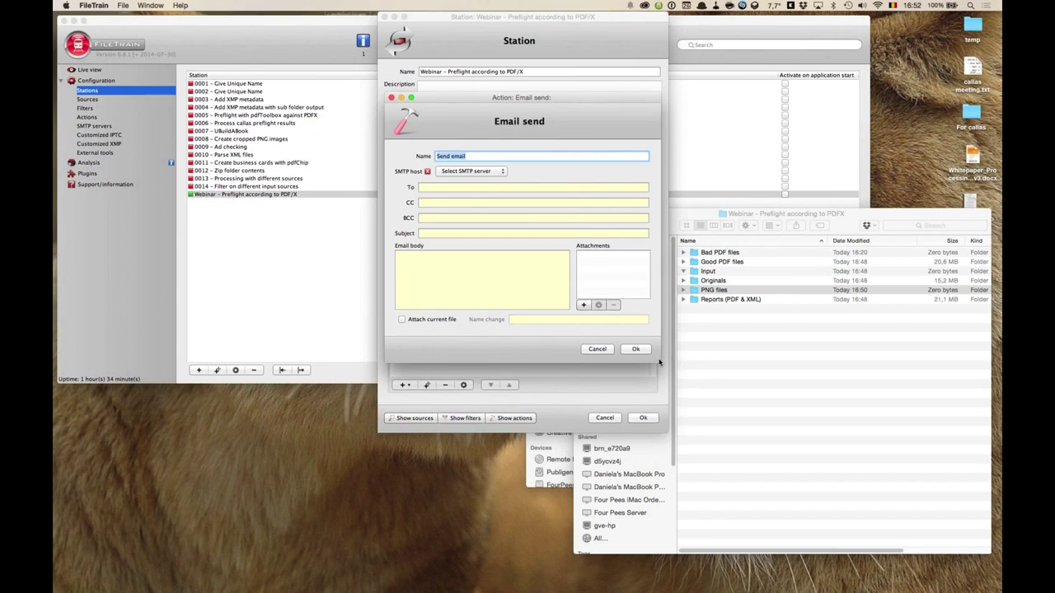
click(506, 155)
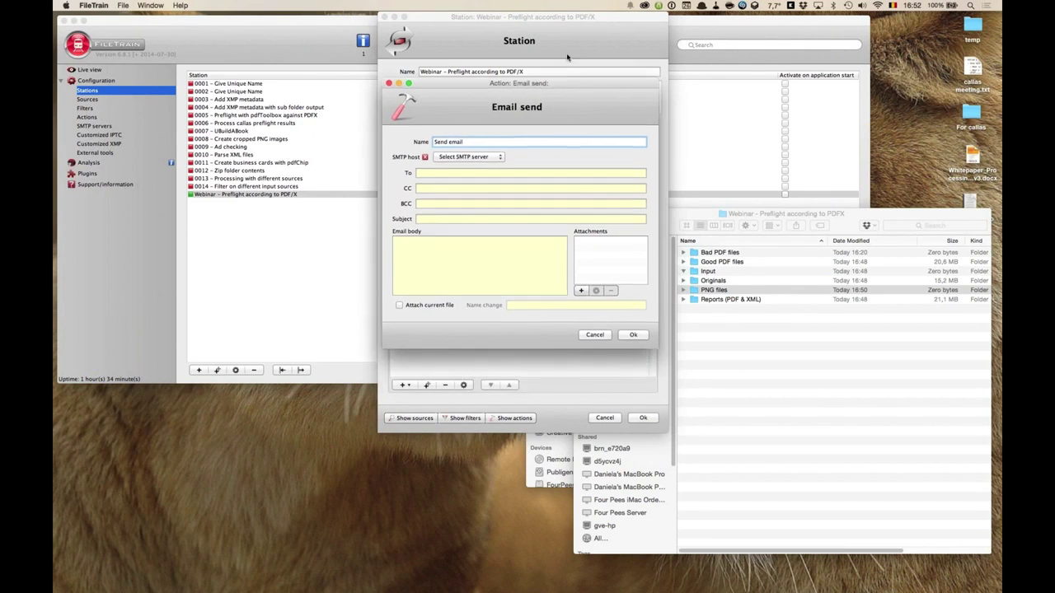
key(super+a)
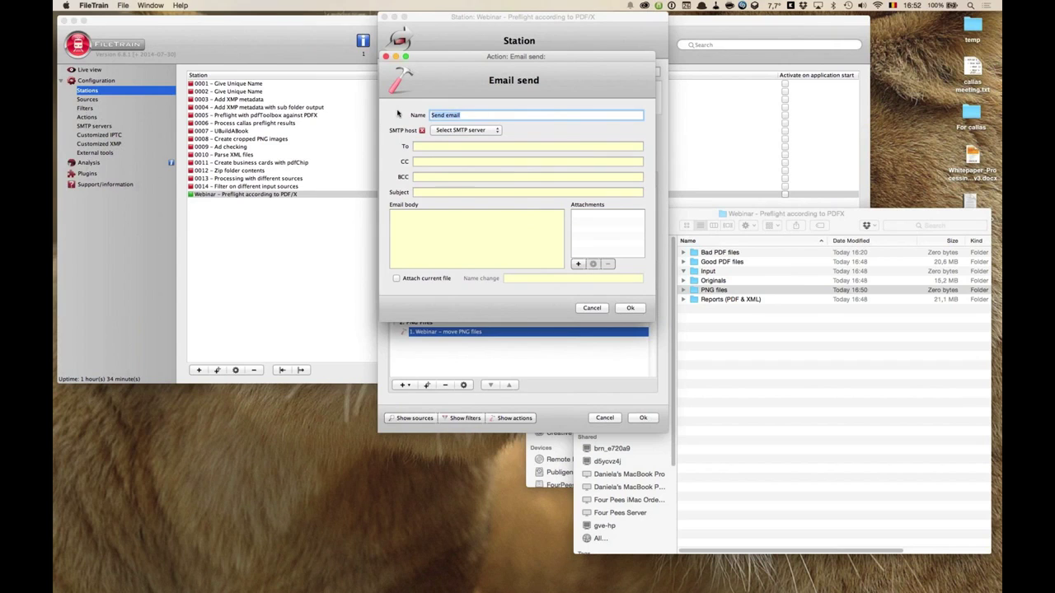
text(Webinar - send warning email)
Set the email action's SMTP host to Telenet SMTP and go through its recipient, subject and body fields
click(494, 132)
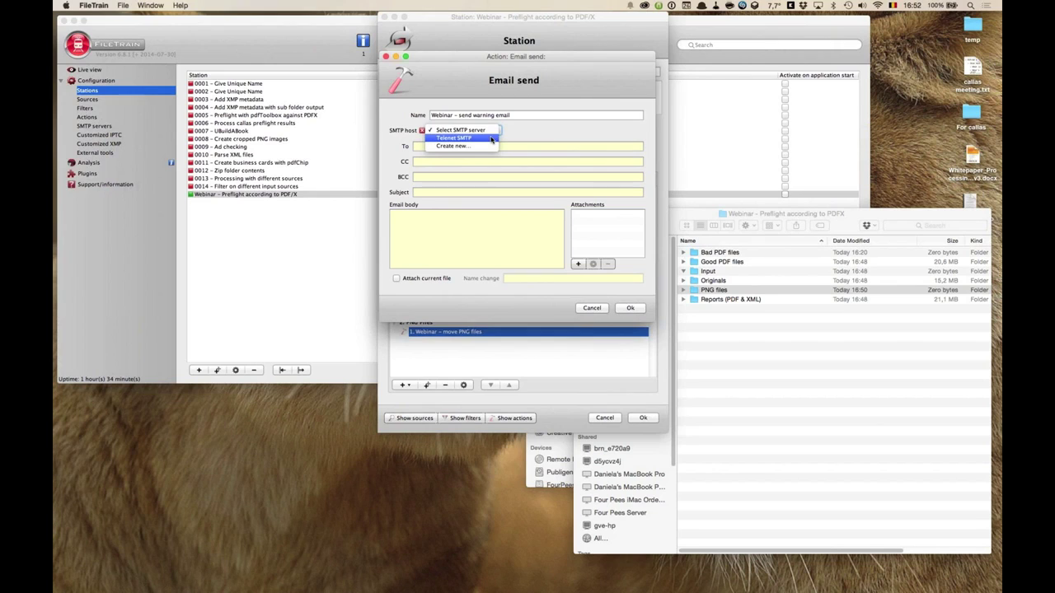
click(491, 139)
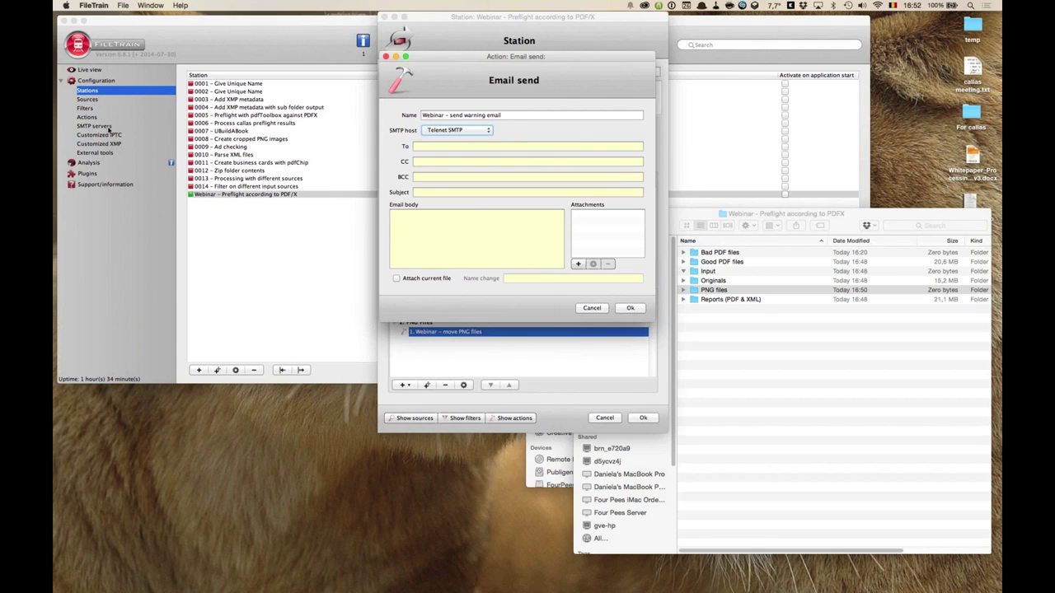
click(465, 147)
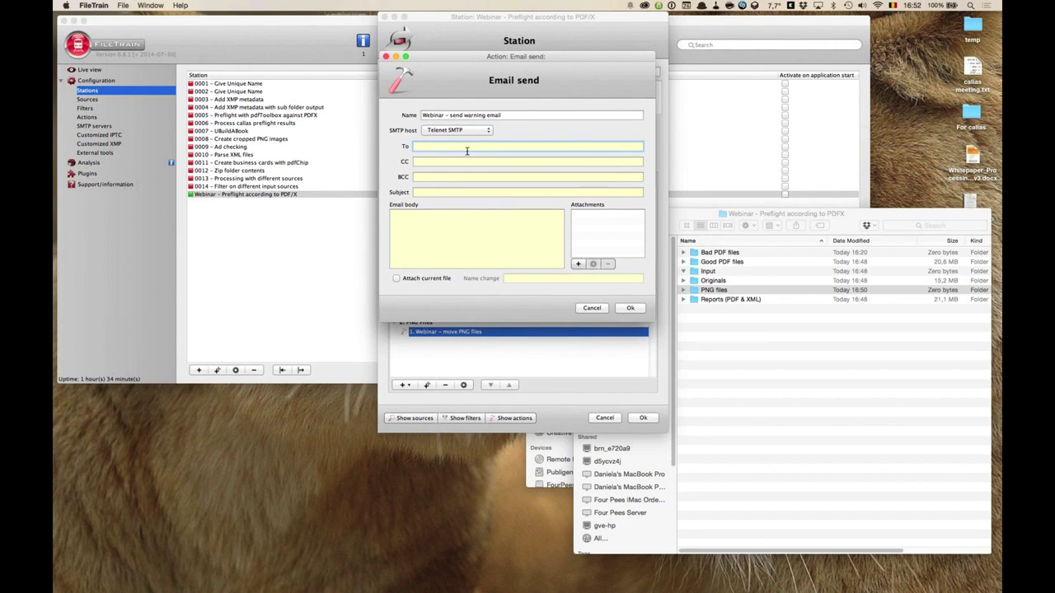
click(463, 162)
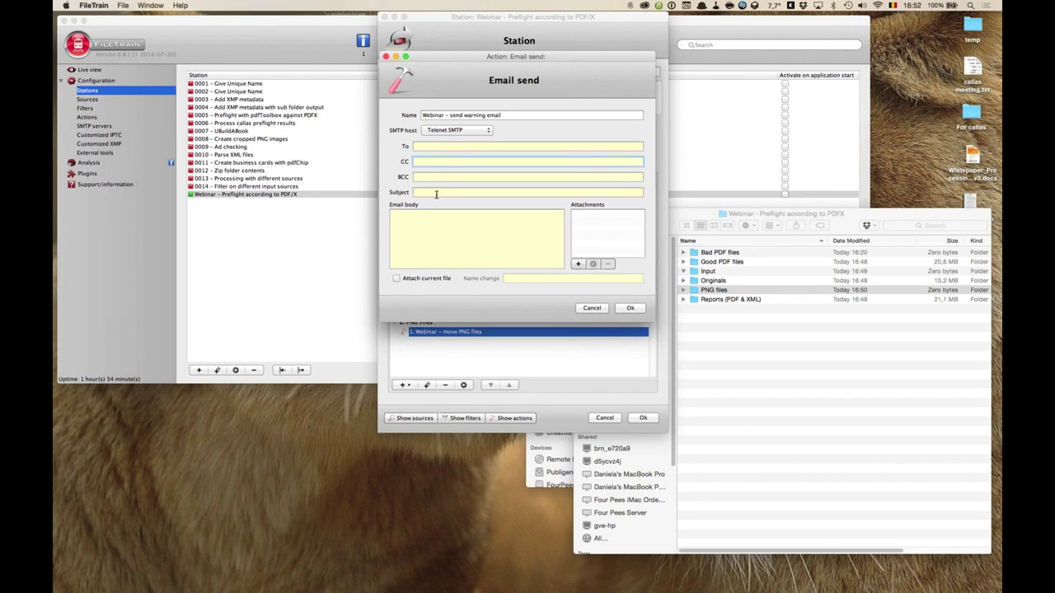
click(436, 194)
click(435, 218)
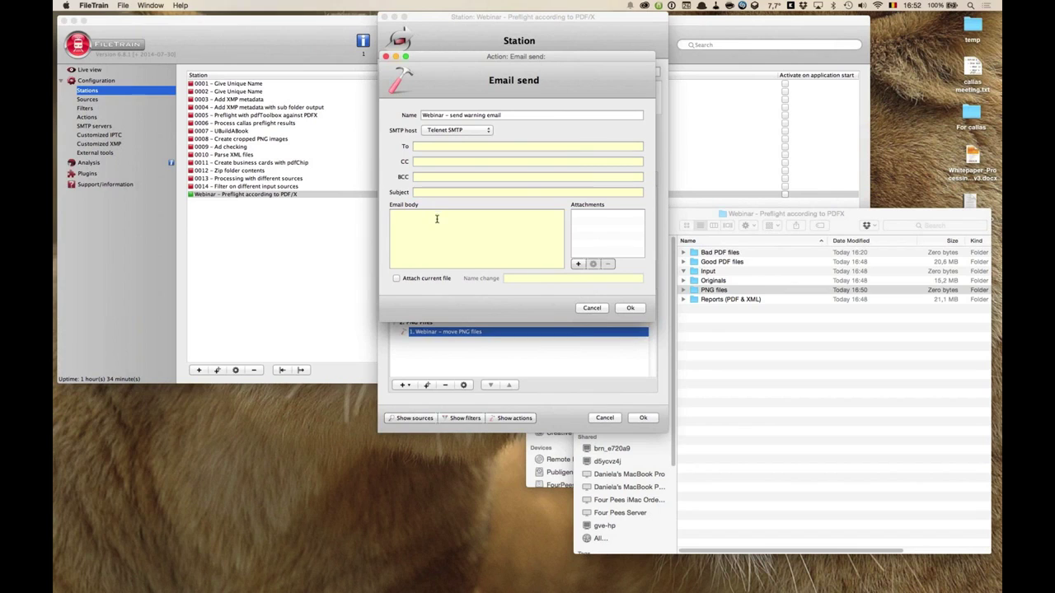
click(499, 144)
click(499, 157)
click(493, 175)
click(493, 215)
Set the email subject to "Warning - unrecognized file type (file name: %F%)" and save the email action
click(516, 191)
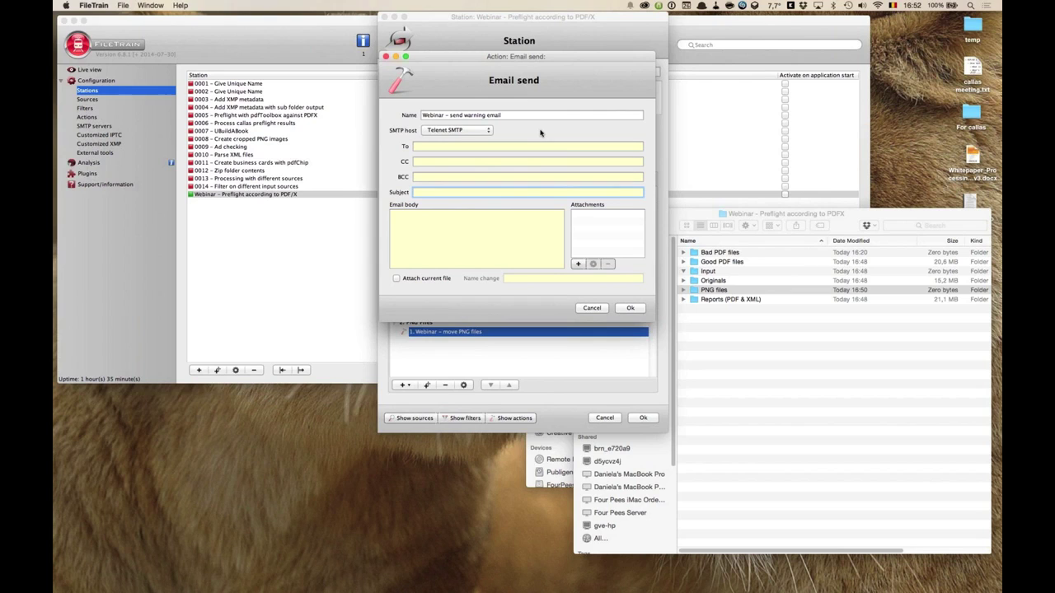
text(Warning - unrecognized file type)
click(500, 246)
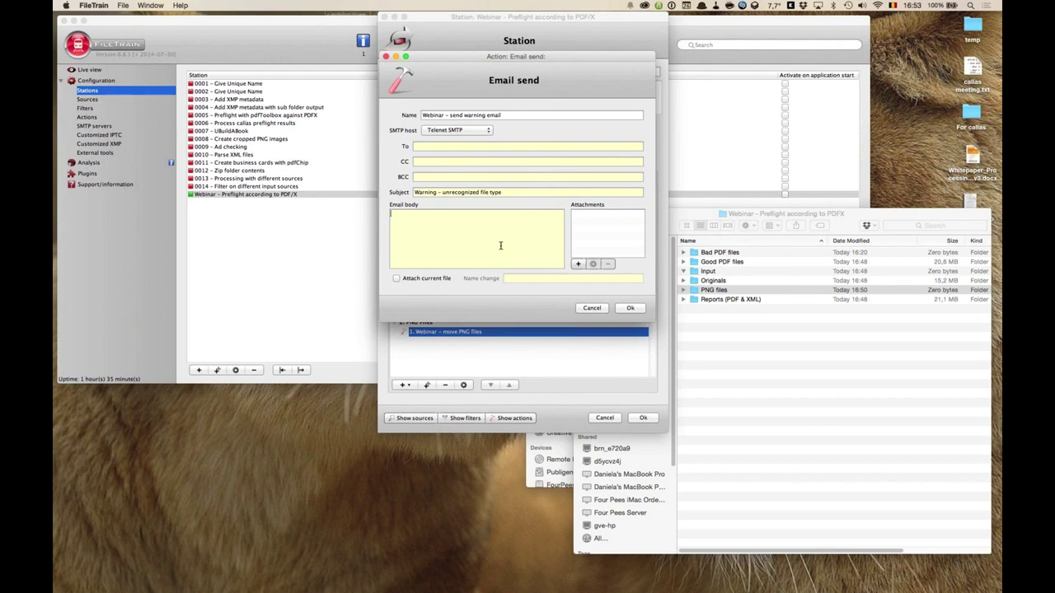
click(526, 193)
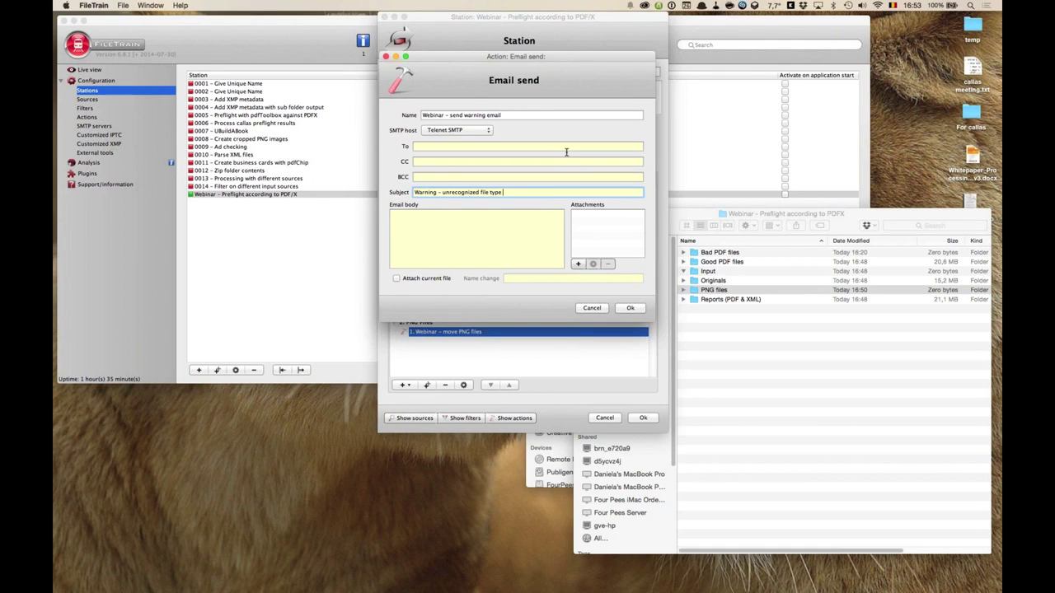
text(file name: %F%))
click(529, 225)
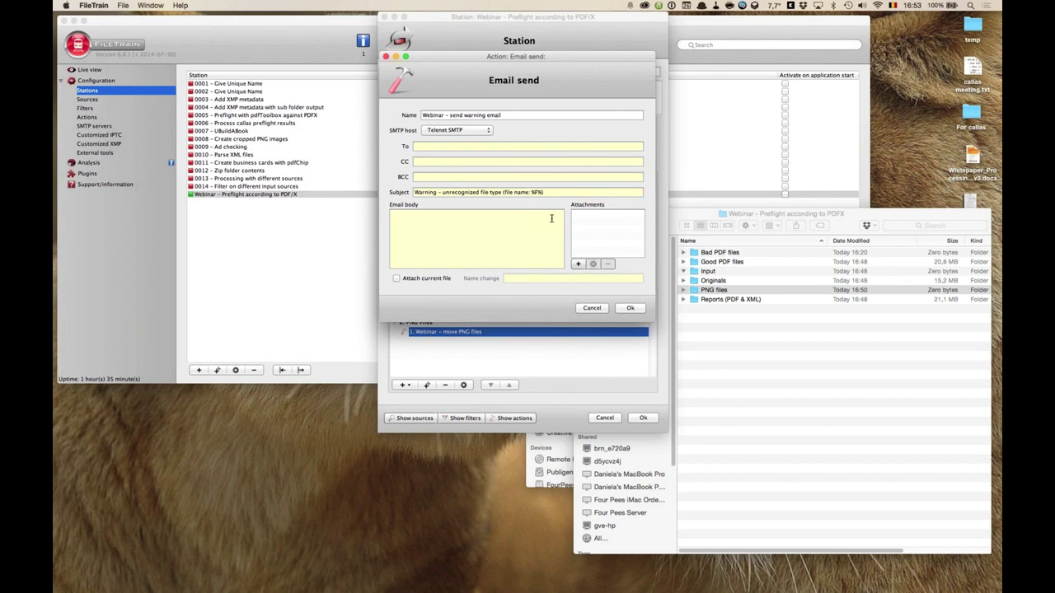
drag(533, 192, 544, 192)
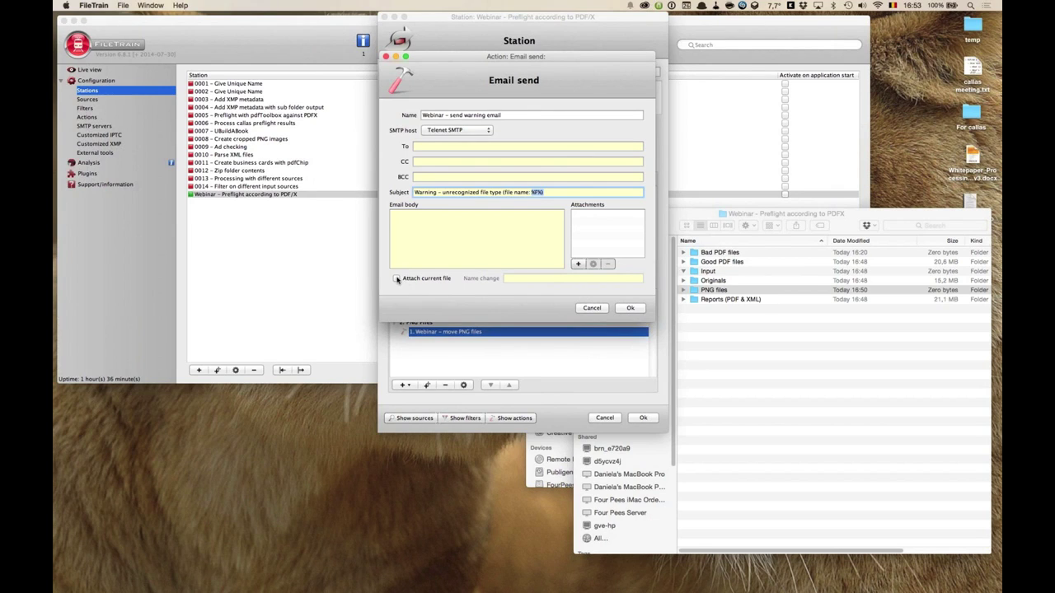
click(630, 308)
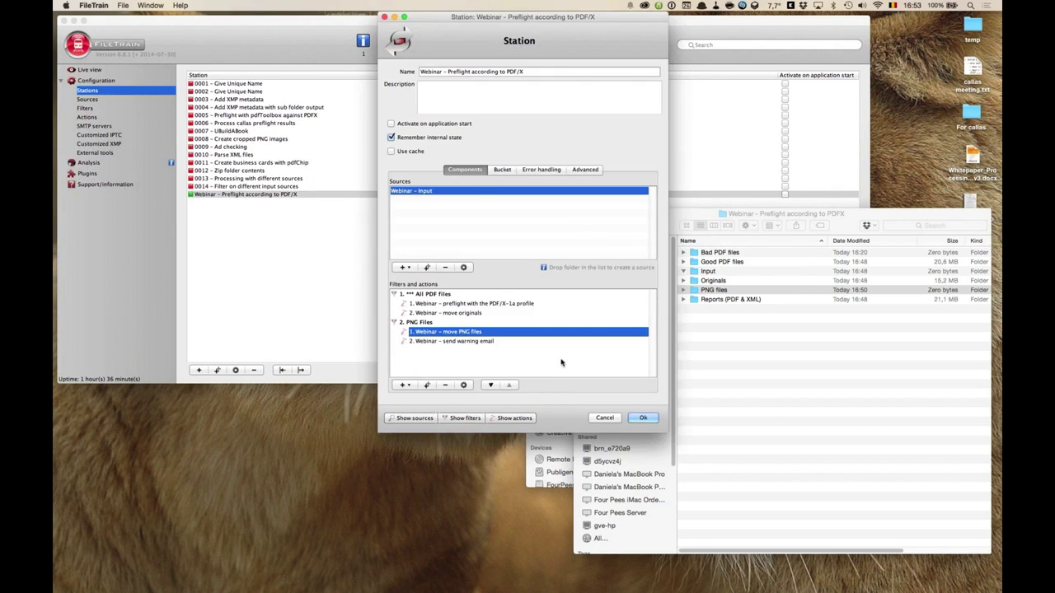
Reorder the PNG Files actions so that the warning email is sent before the PNG files are moved
click(494, 344)
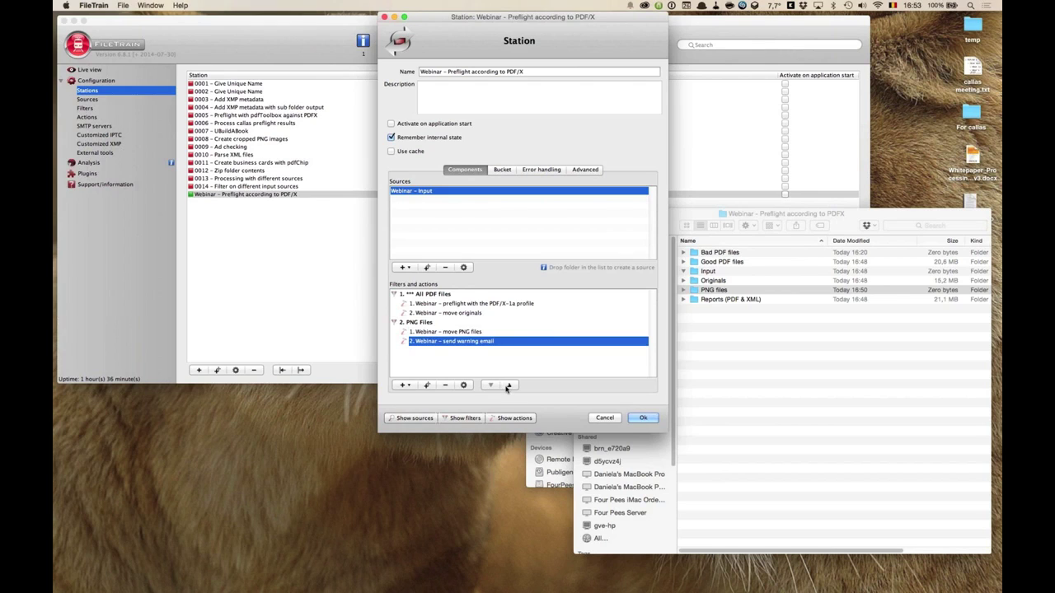
click(509, 385)
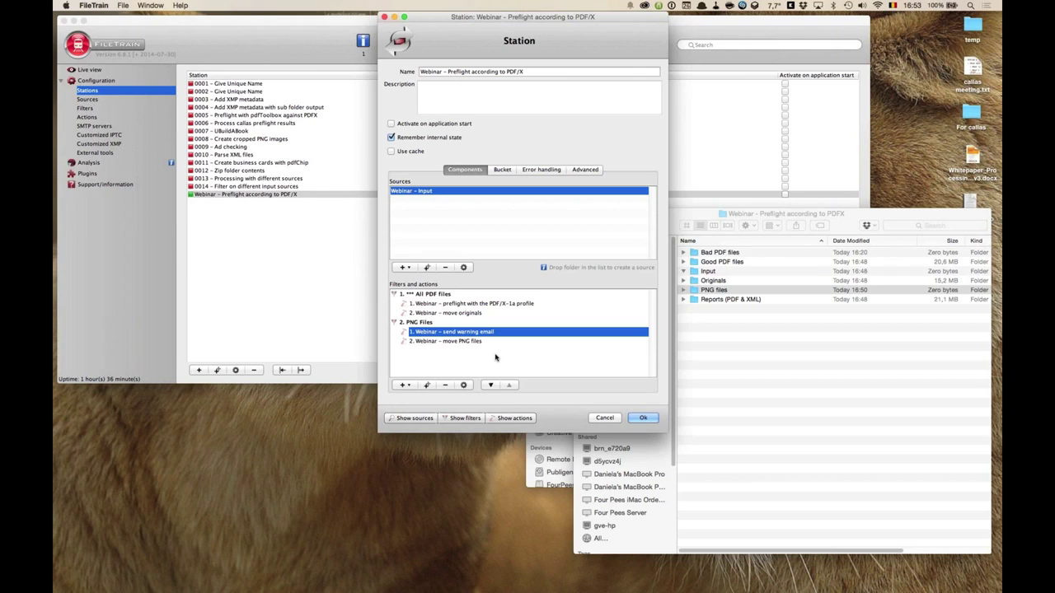
click(429, 323)
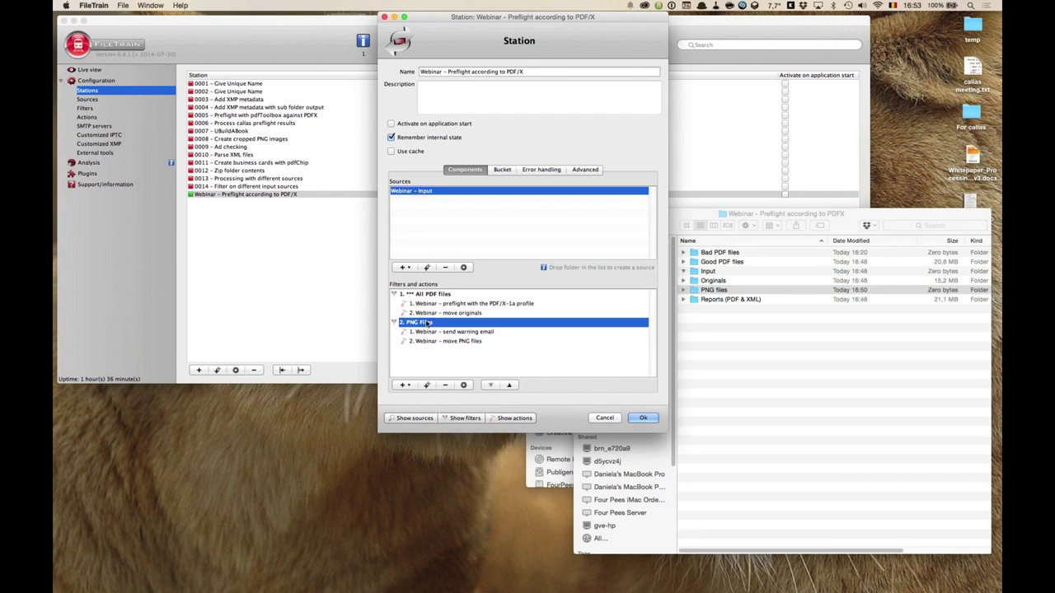
click(471, 332)
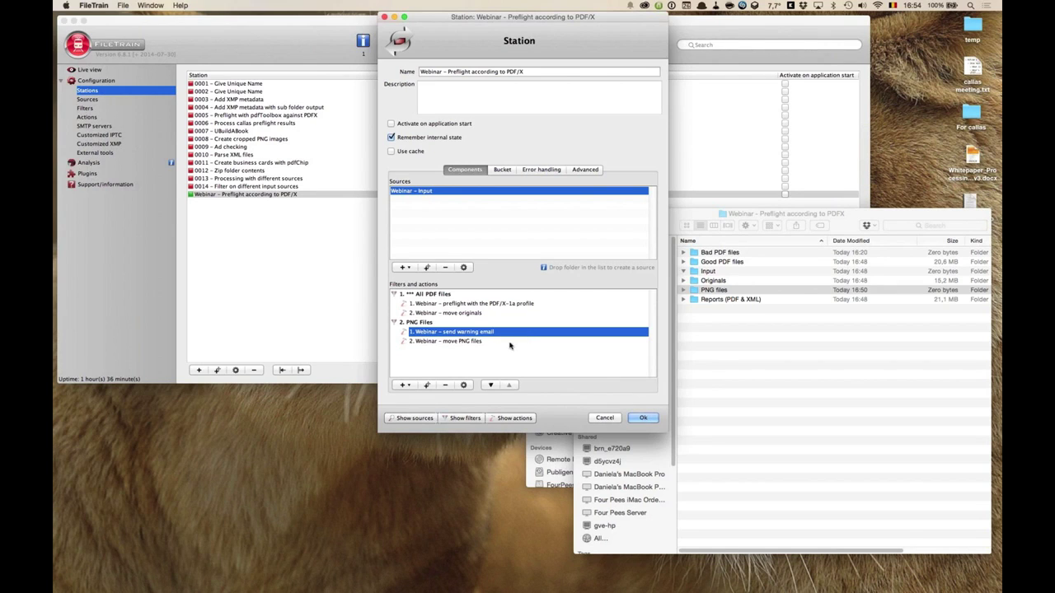
click(472, 342)
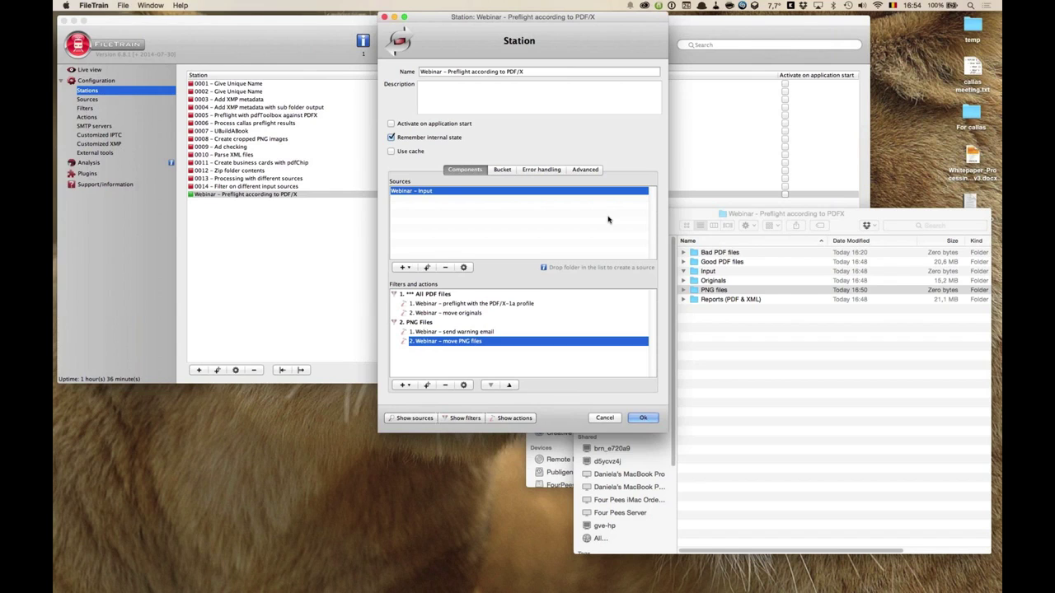
mouse_move(433, 191)
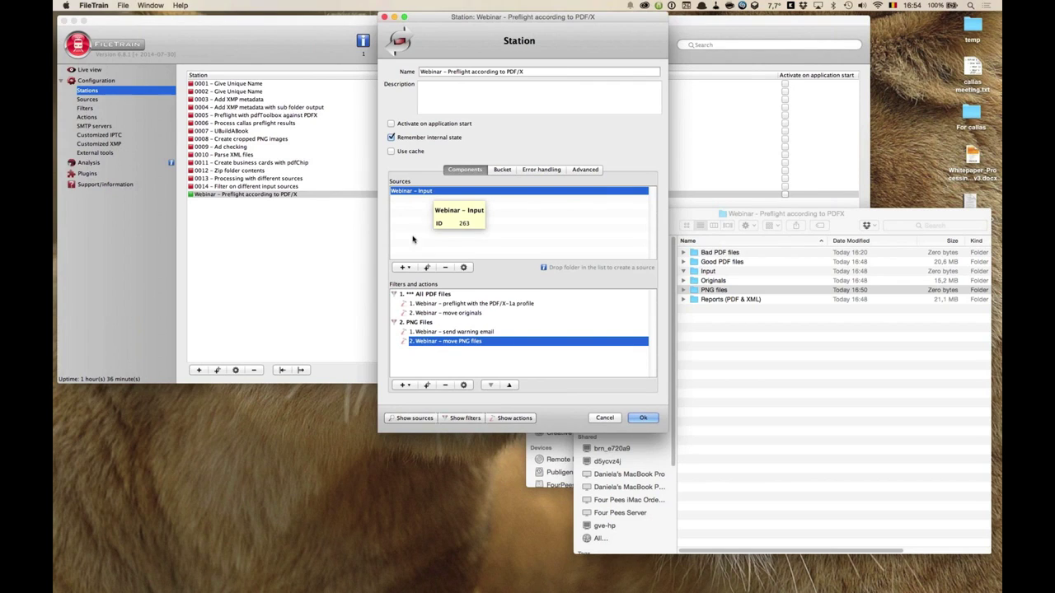
click(407, 268)
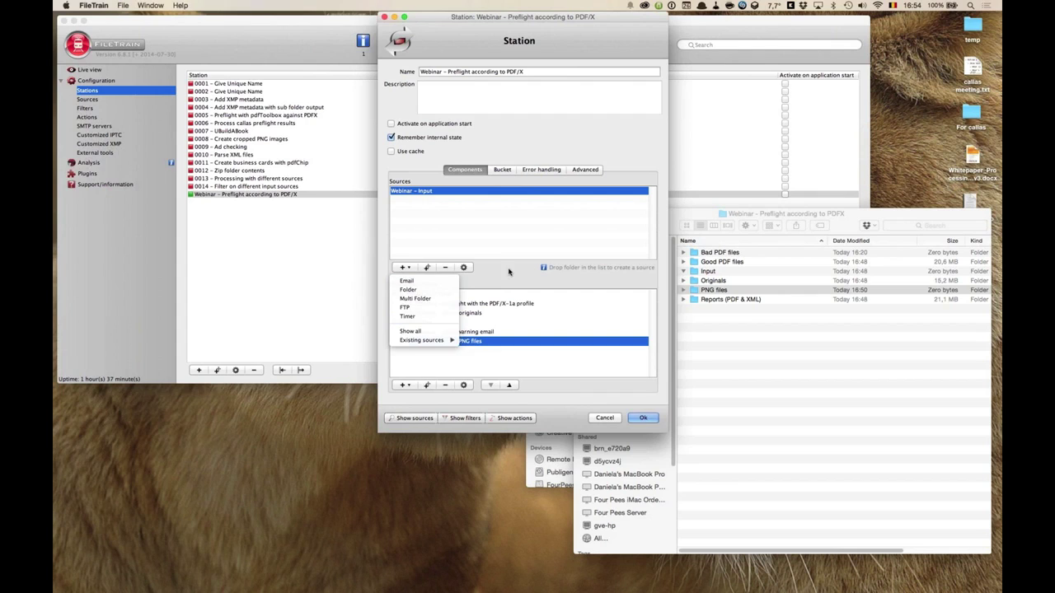
key(Escape)
click(403, 385)
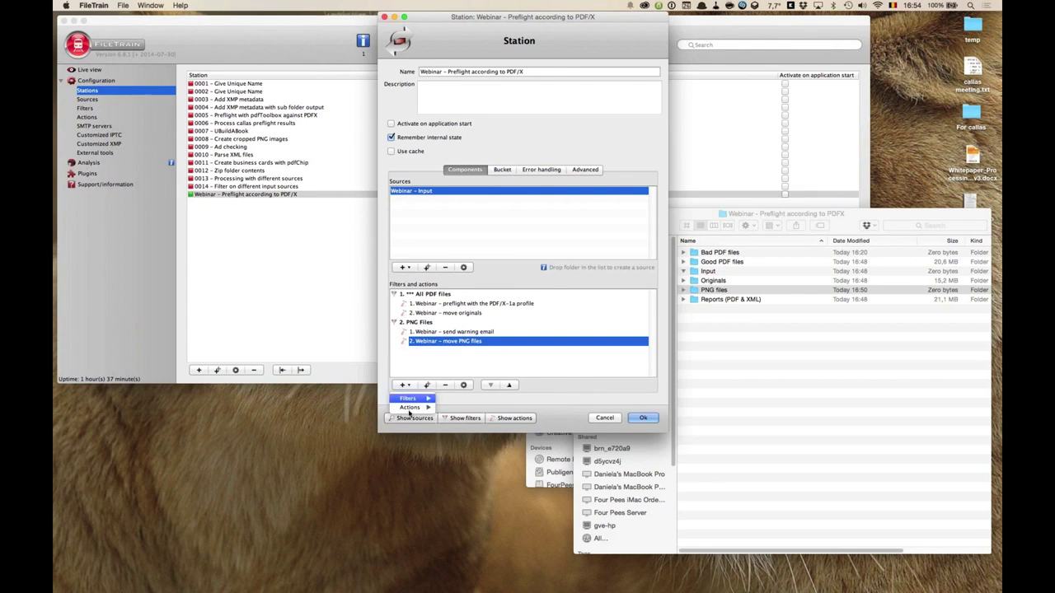
click(411, 374)
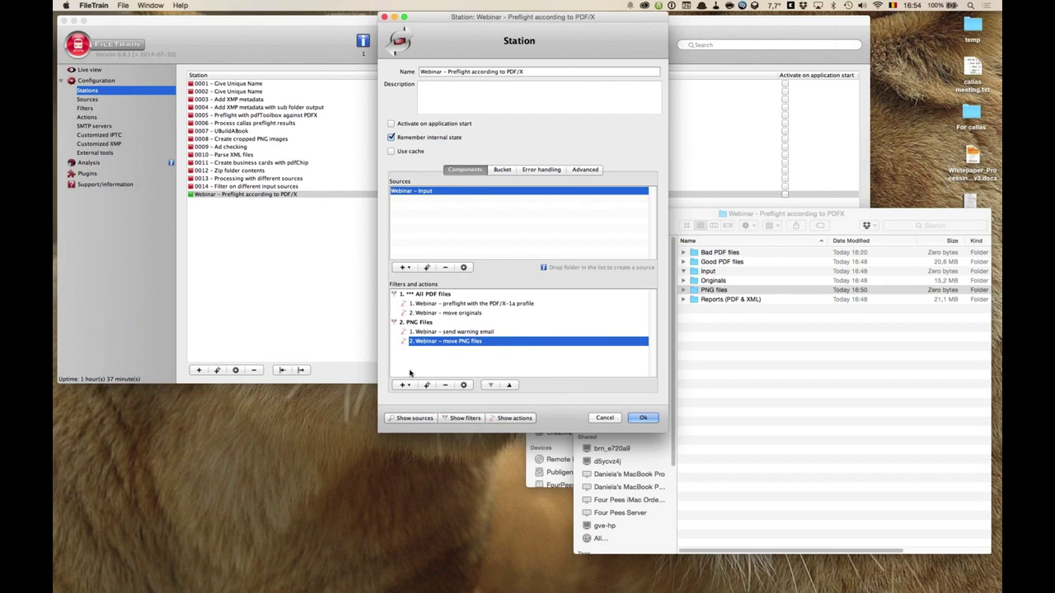
Examine the settings of a new Email source, including the IMAP protocol, and of a new FTP source, cancelling both
click(406, 268)
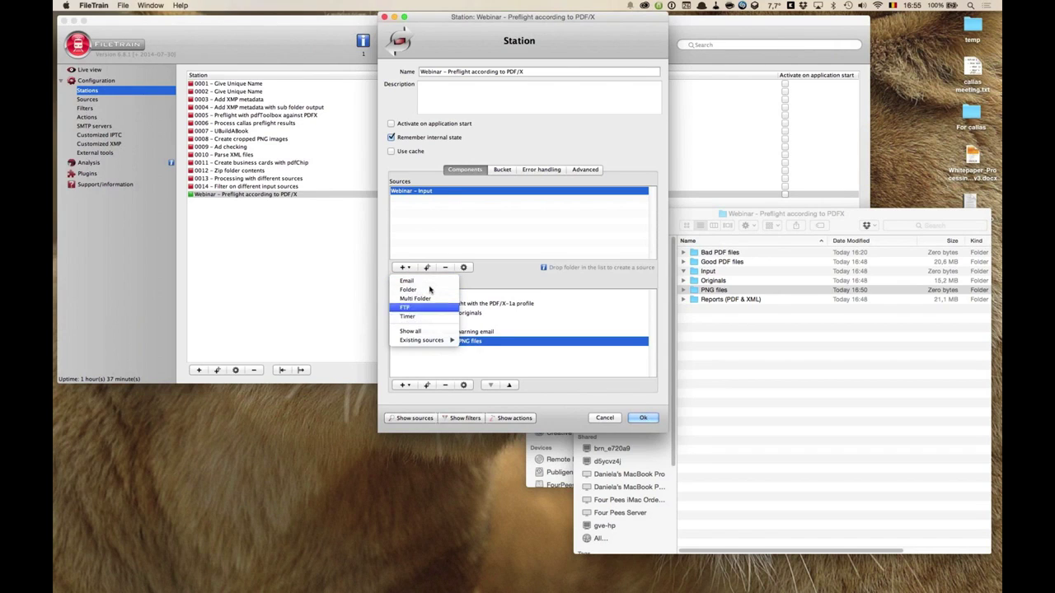
click(412, 281)
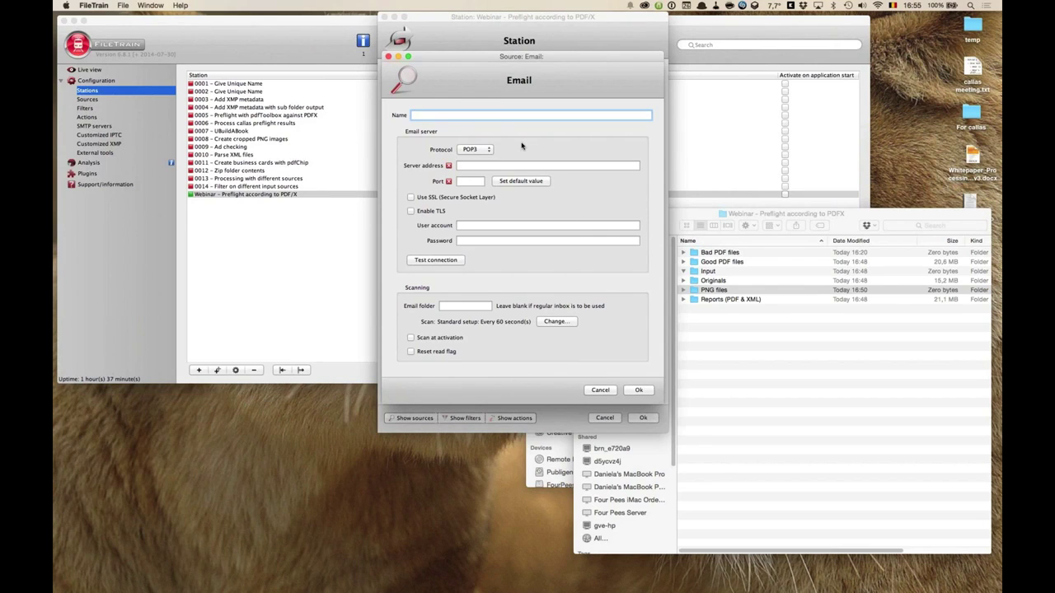
click(481, 151)
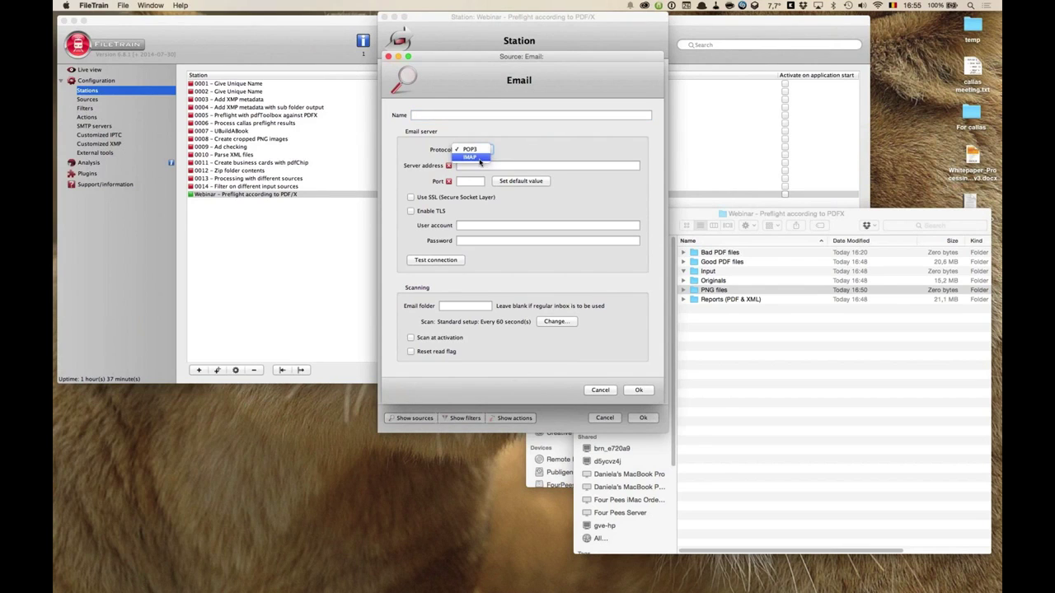
click(480, 158)
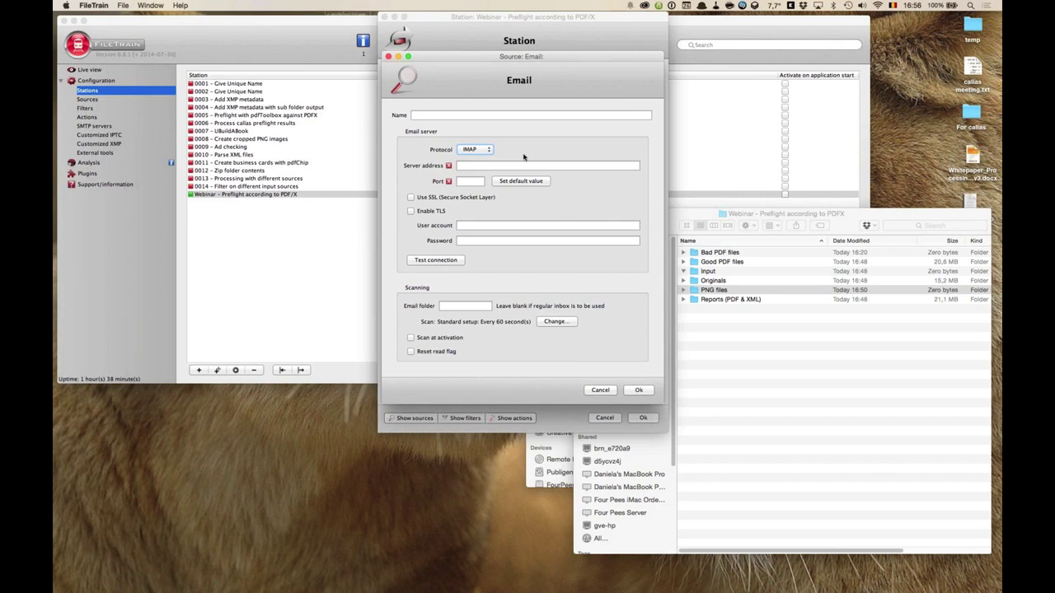
click(601, 391)
click(404, 267)
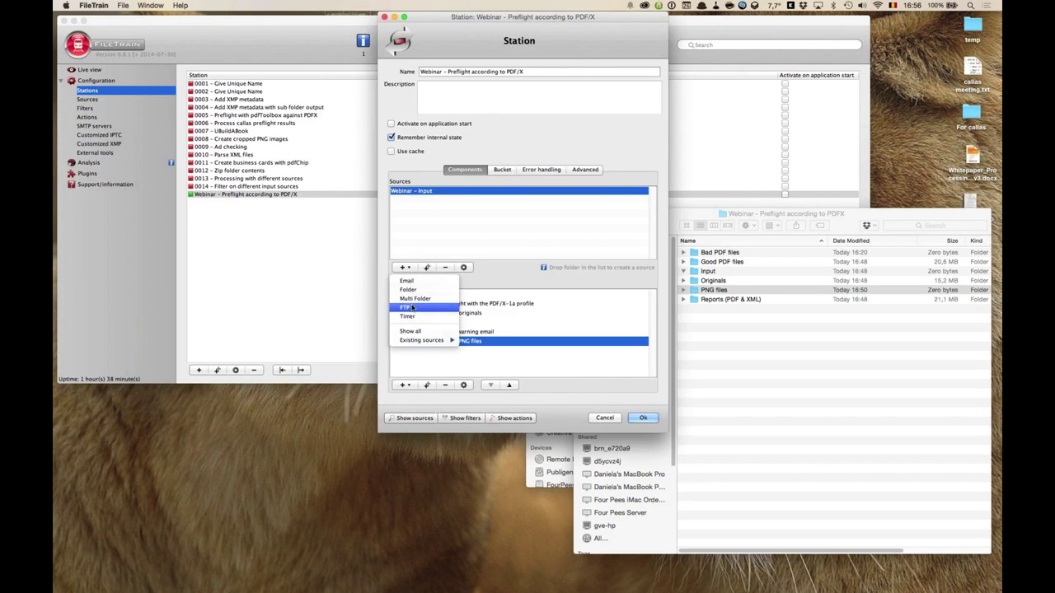
click(405, 306)
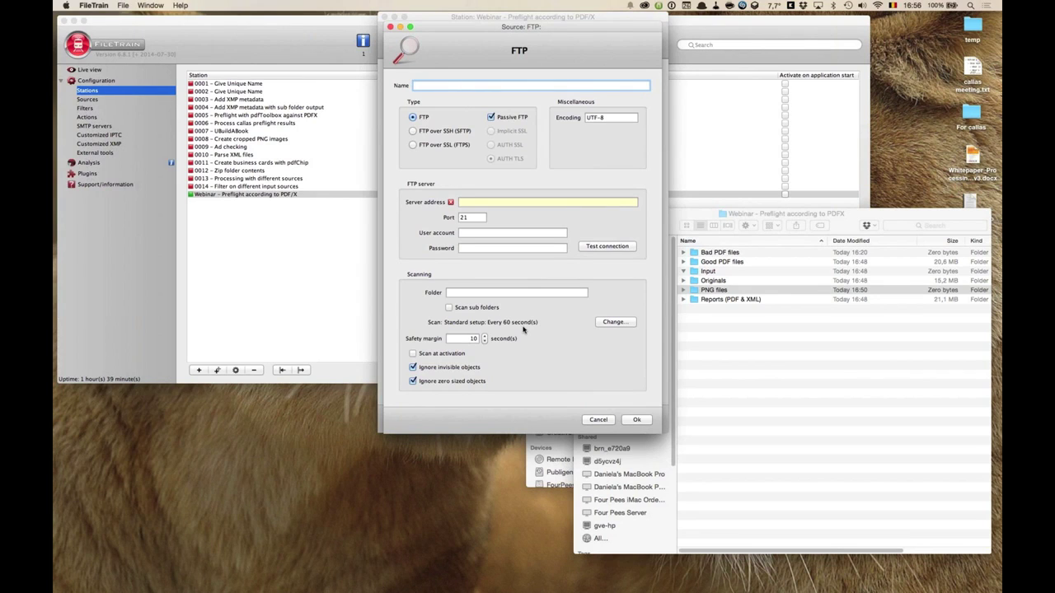
key(Escape)
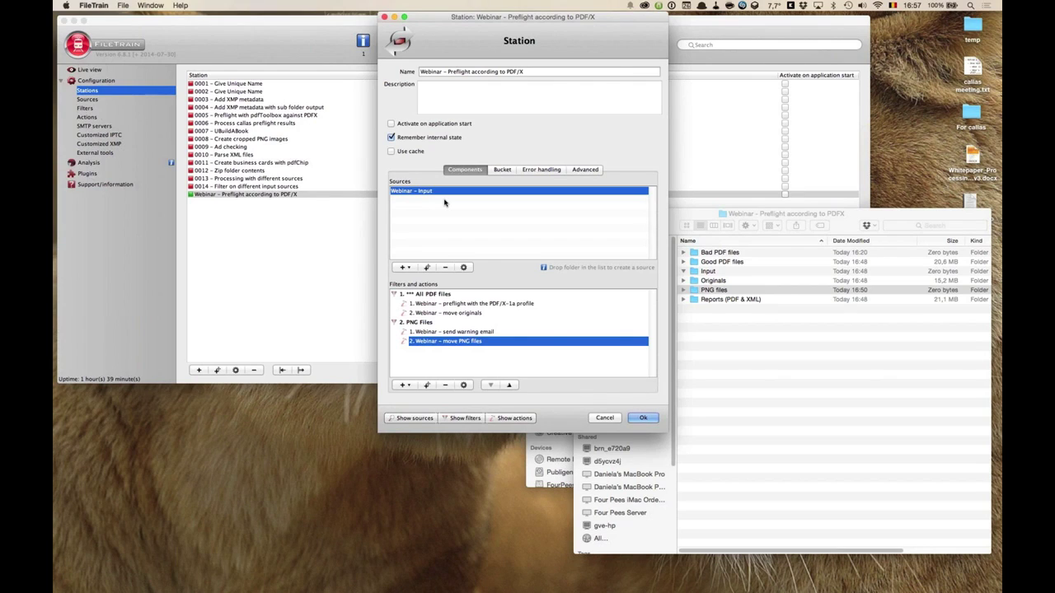
click(441, 296)
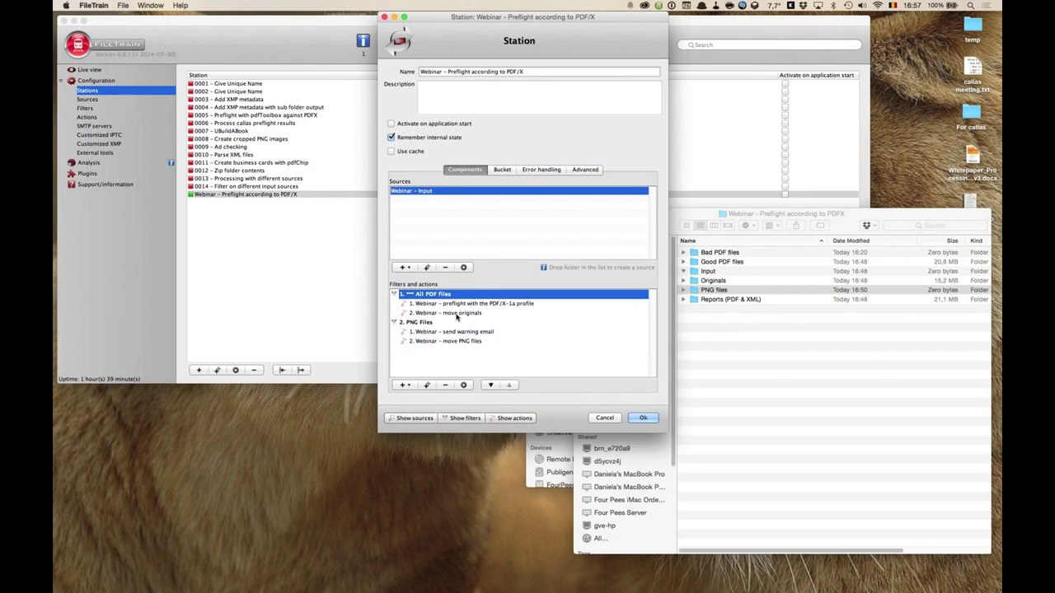
Examine the standard schedule settings of a new Timer source for the station
click(438, 324)
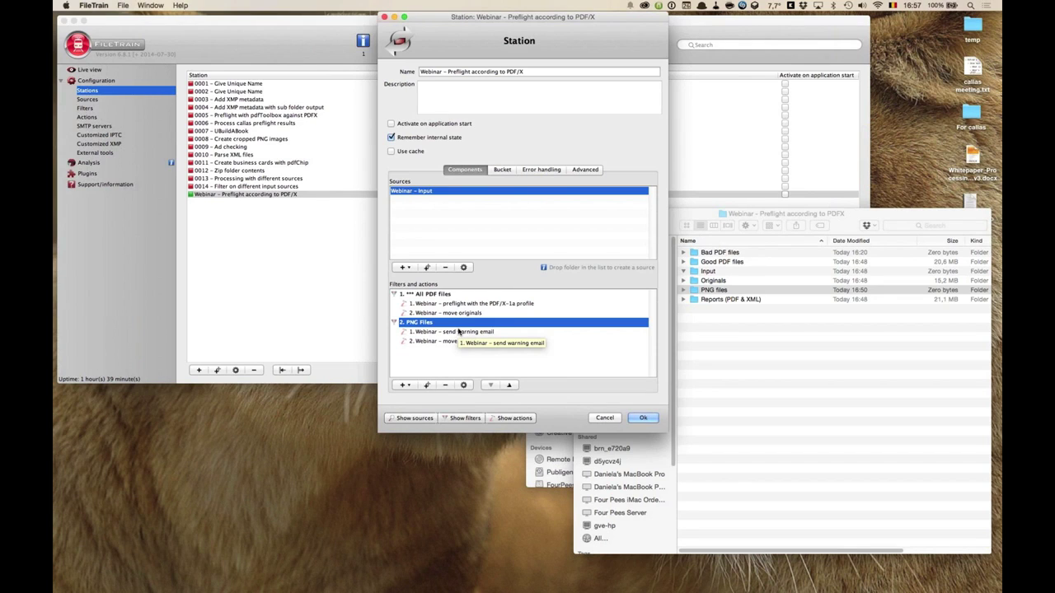
click(403, 267)
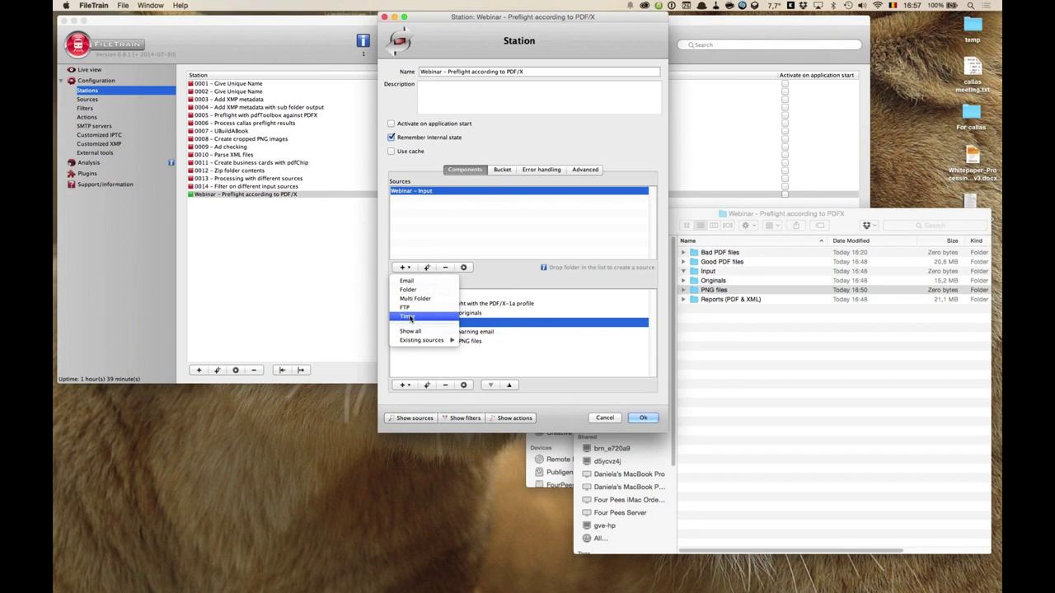
click(408, 317)
drag(567, 150, 566, 46)
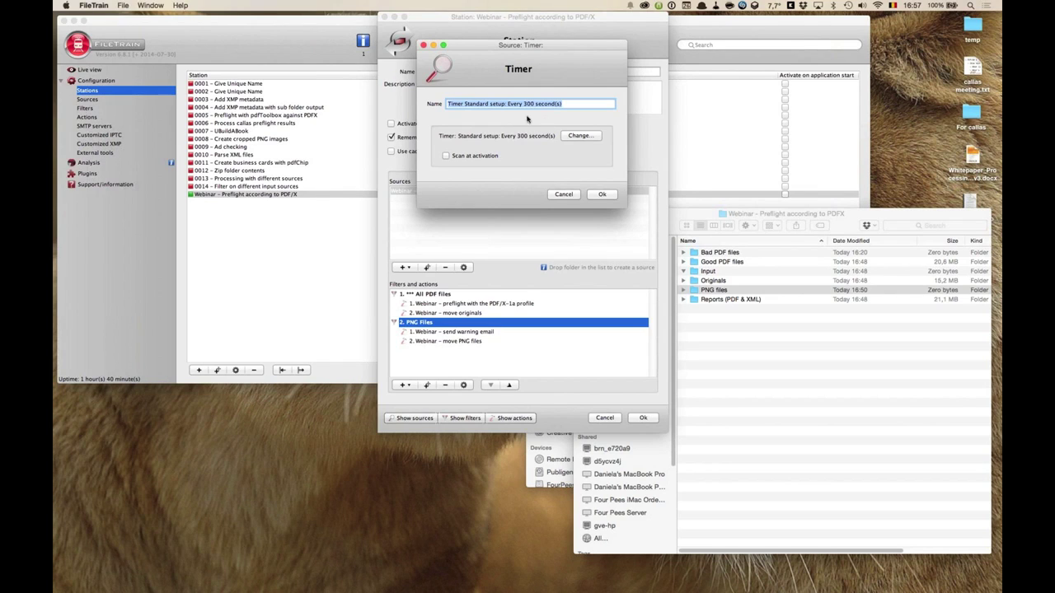
click(581, 136)
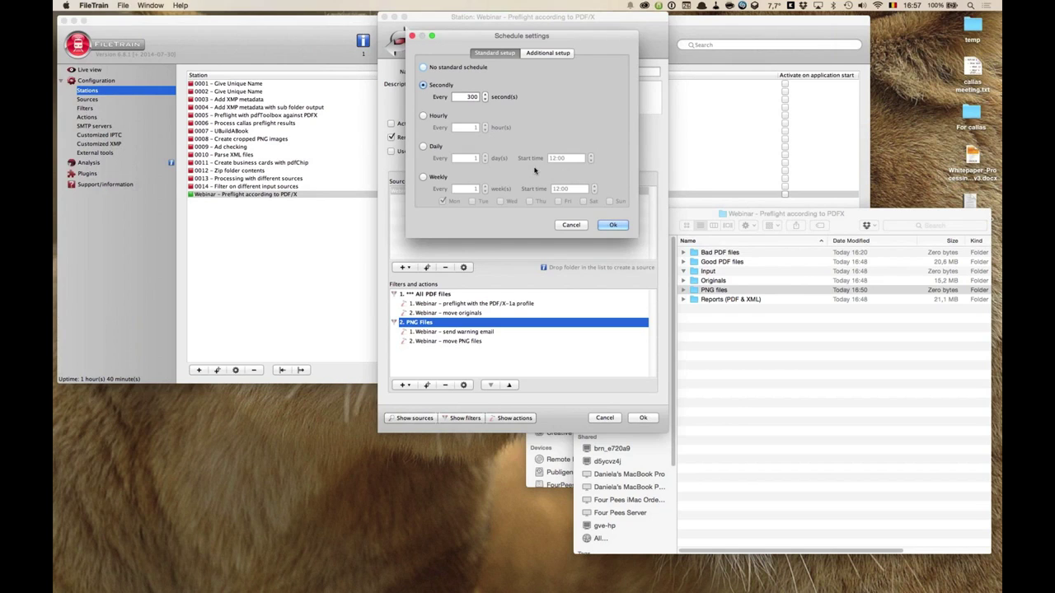
Try a weekly timer schedule on Saturday instead of Monday with a start hour of 23, and discard the Timer source
click(424, 177)
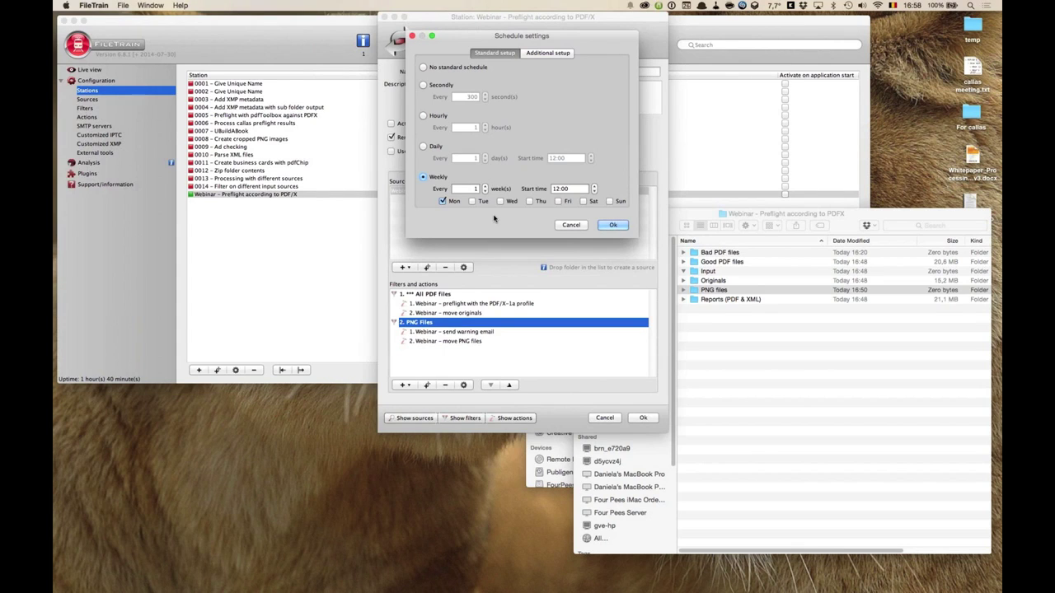
click(443, 201)
click(584, 201)
click(562, 189)
key(BackSpace)
text(23)
click(610, 226)
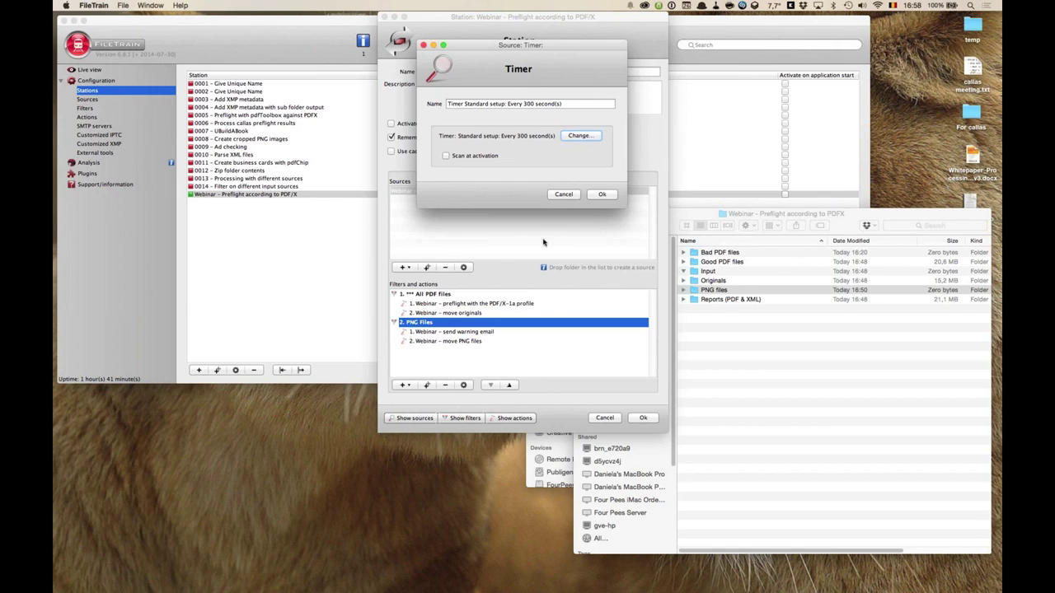
click(567, 195)
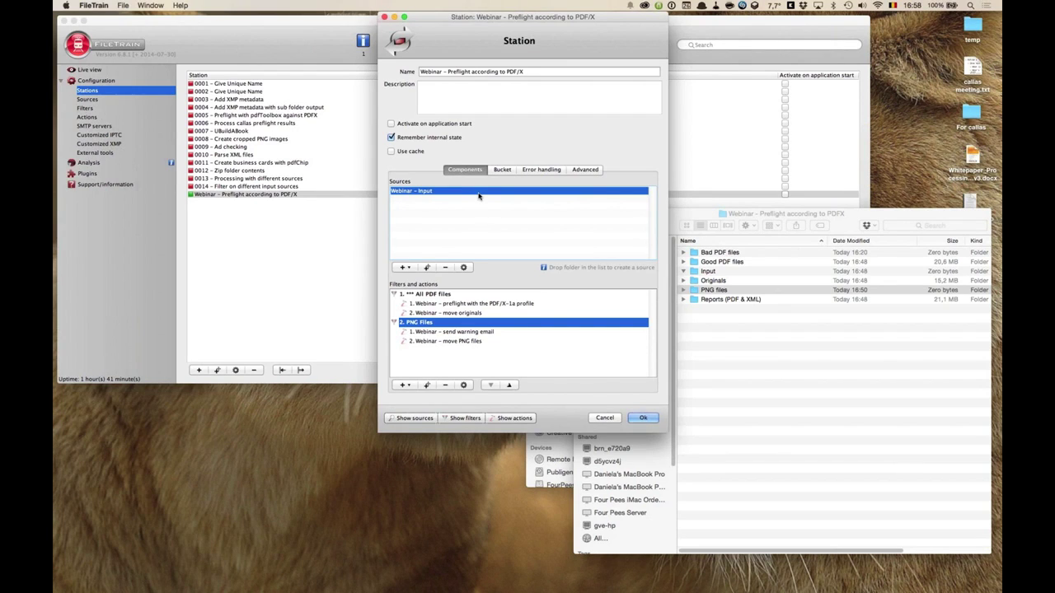
Remove the XMP restriction from the "*** All PDF files" filter and save the filter
click(435, 296)
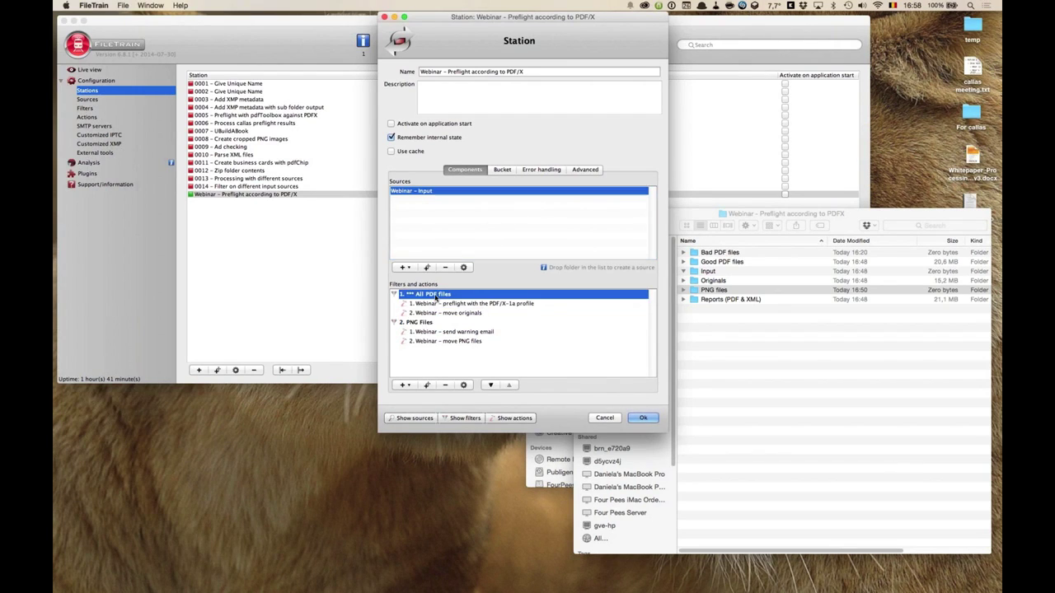
double_click(436, 296)
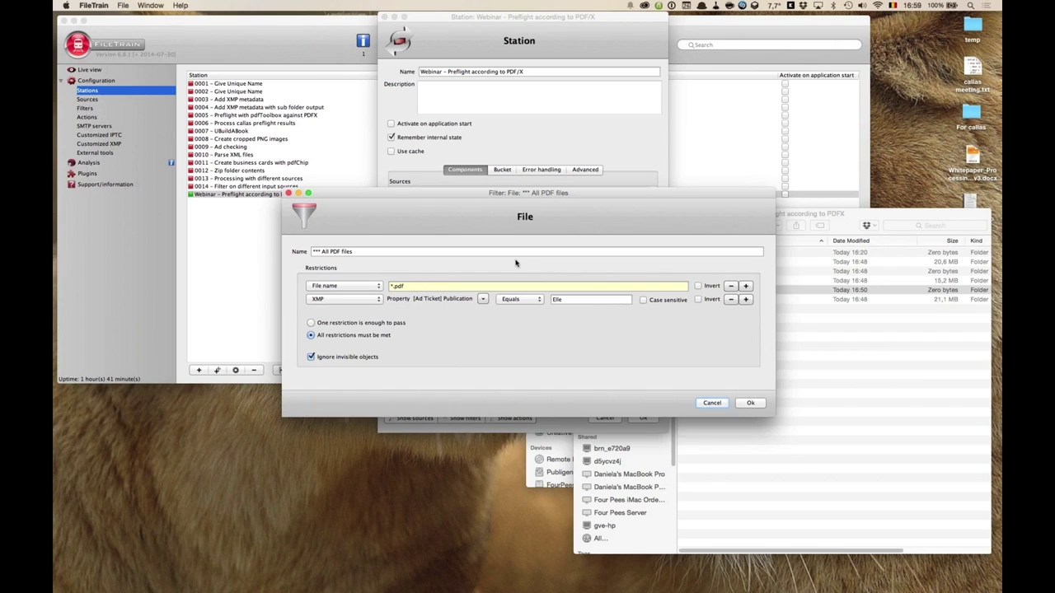
click(731, 299)
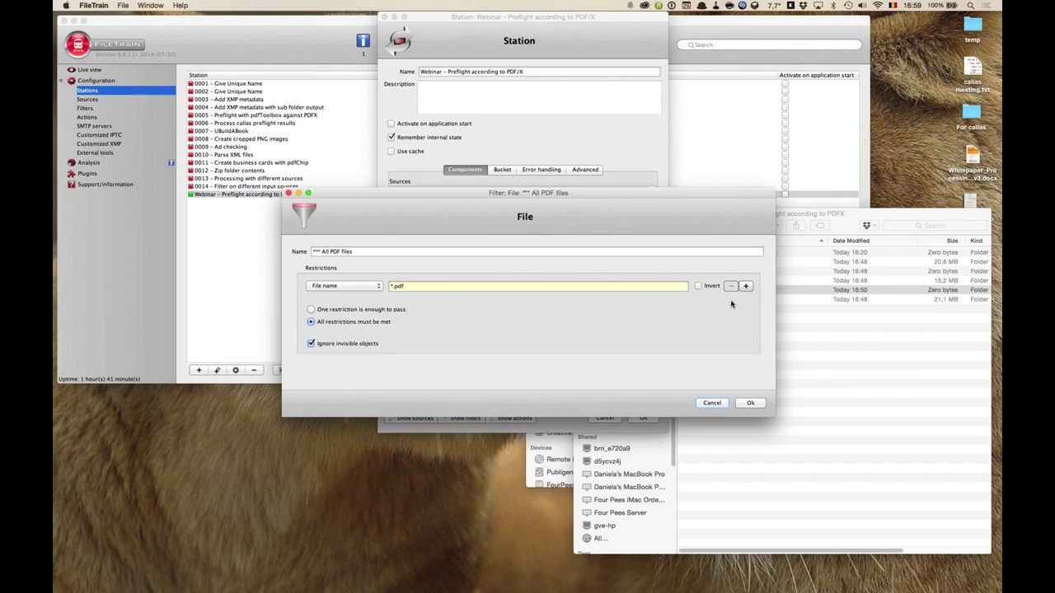
click(750, 403)
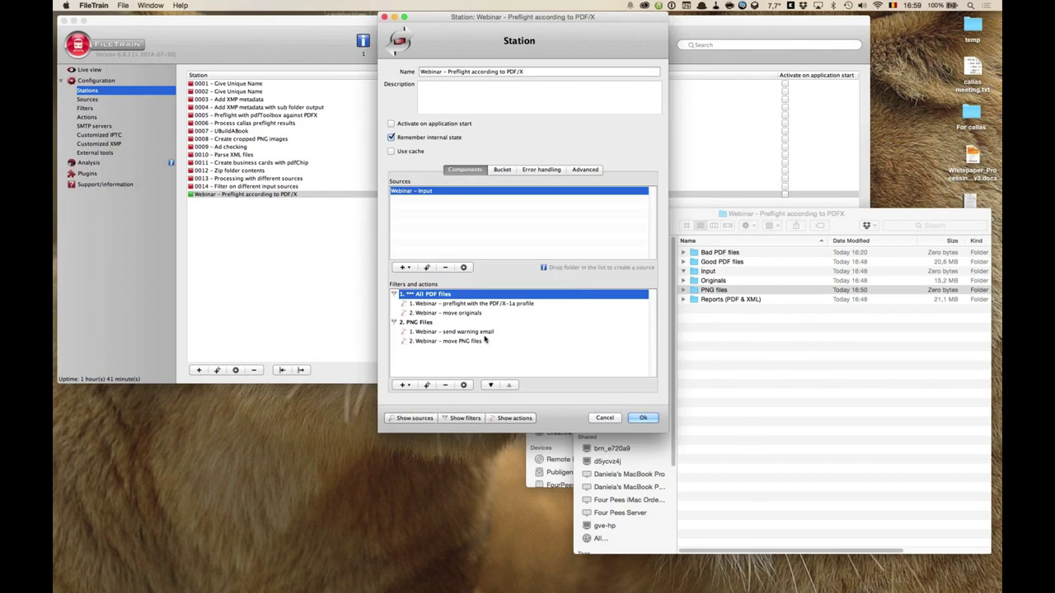
View the filter types that can be added to the station
click(411, 385)
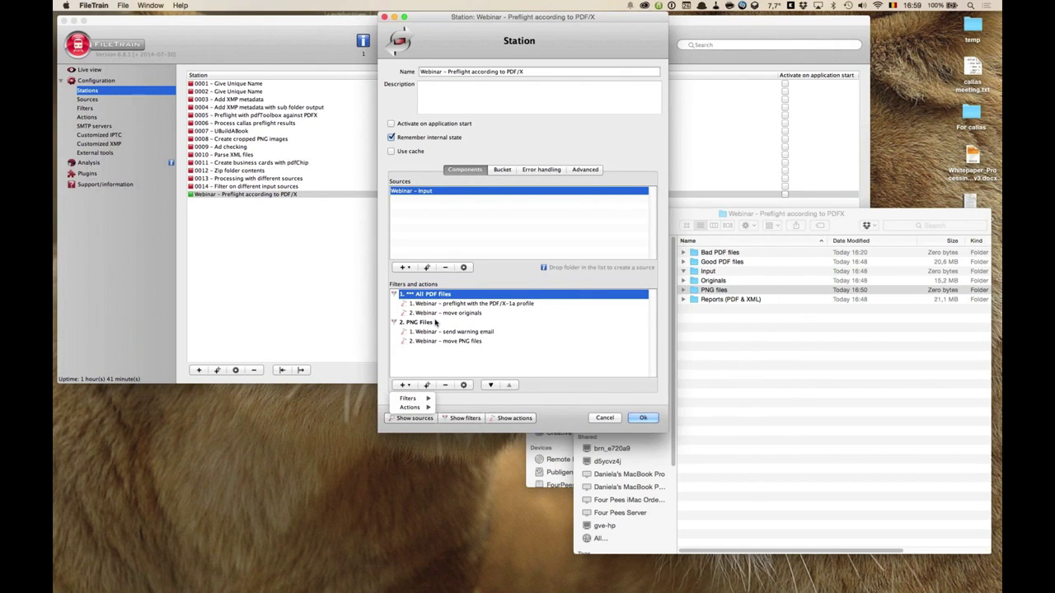
mouse_move(428, 399)
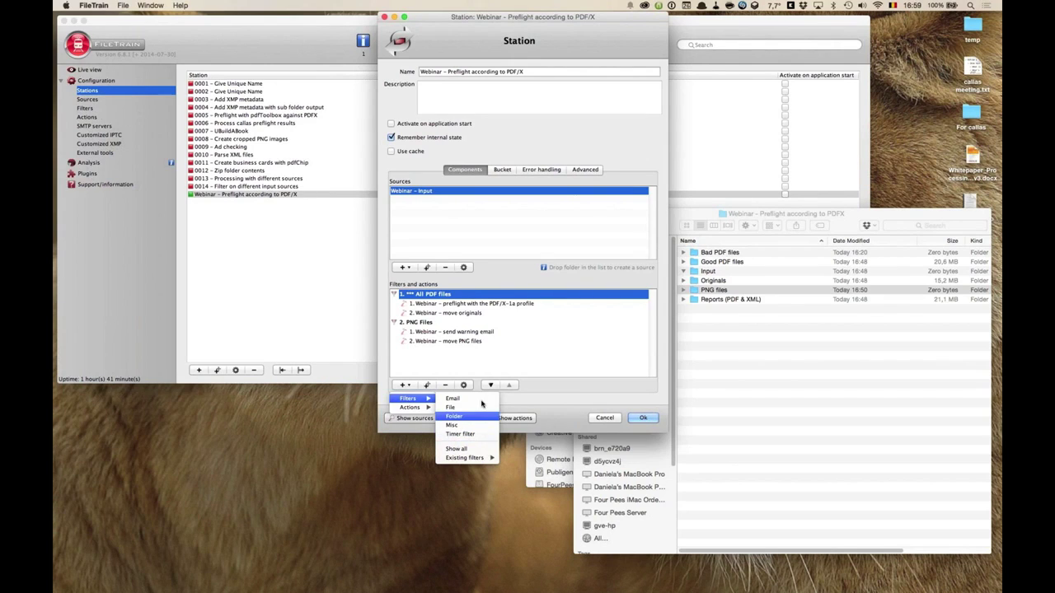
click(555, 400)
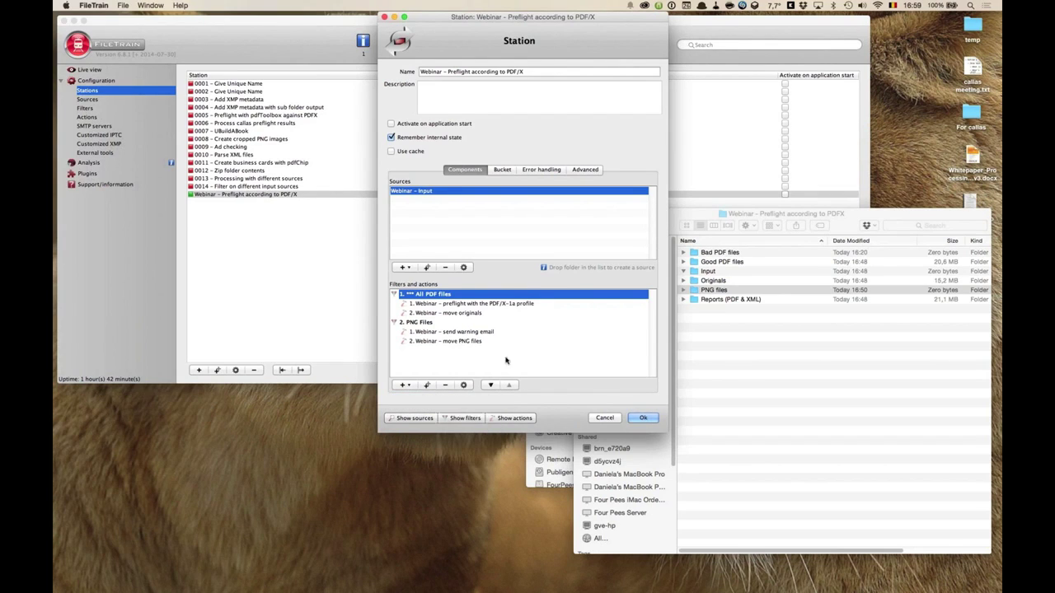
Examine the text and destination settings of a new Text file action for the PDF files, and cancel it
click(437, 304)
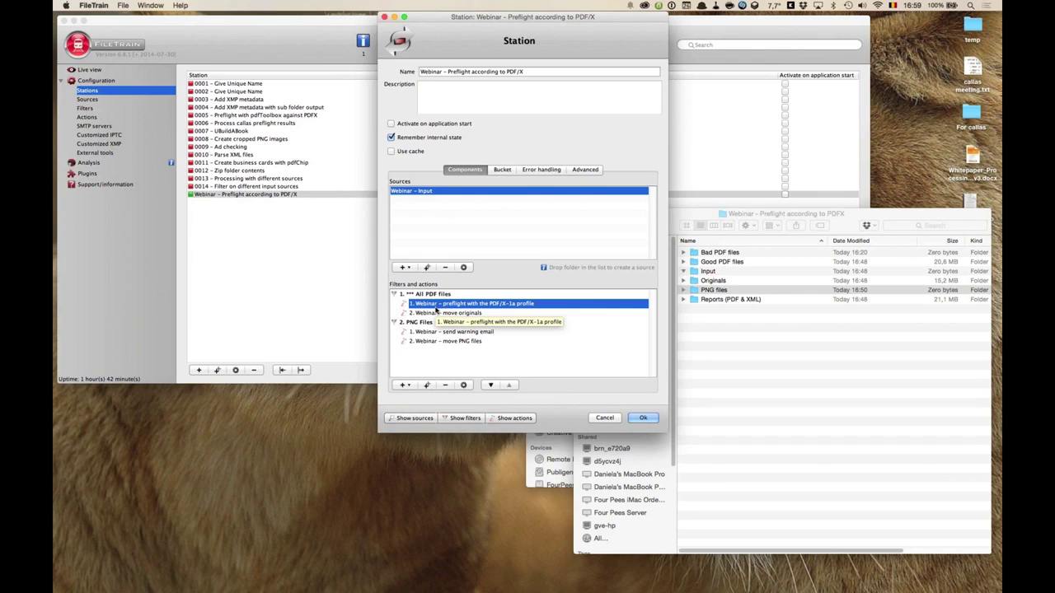
click(403, 385)
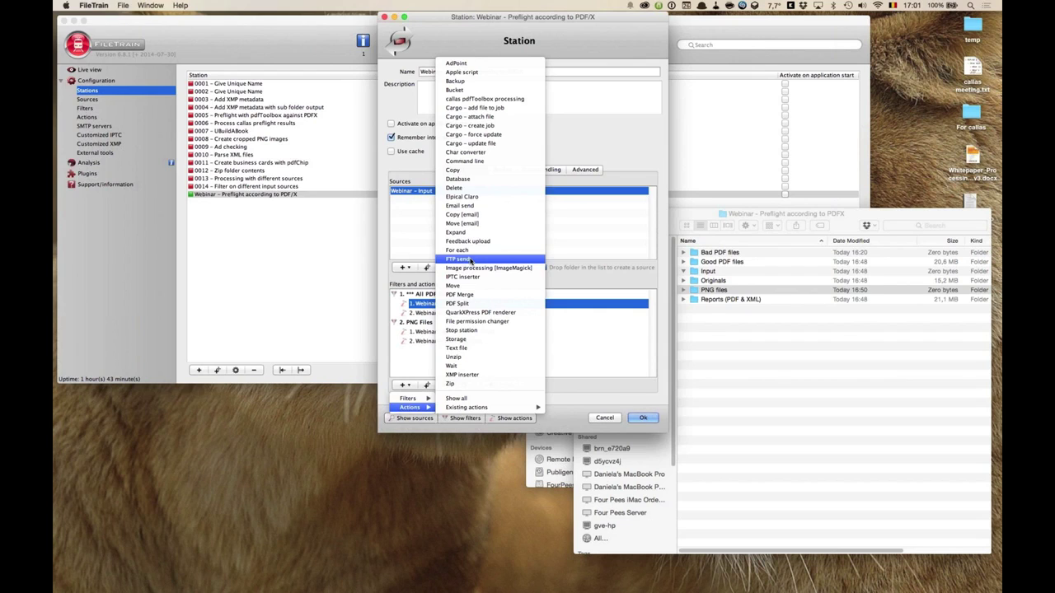
click(470, 349)
drag(543, 88, 260, 53)
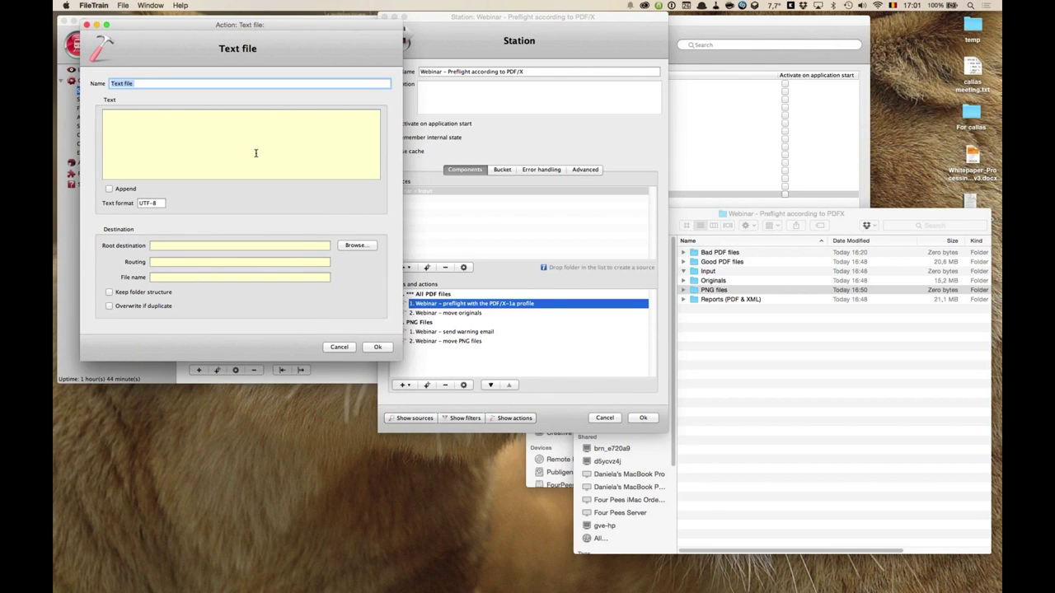
click(137, 131)
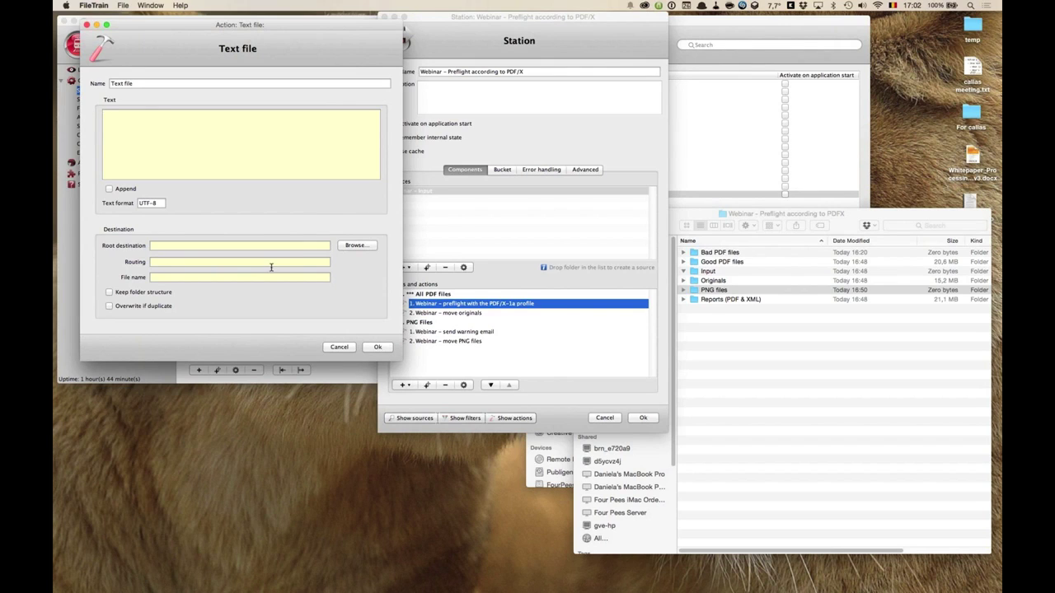
click(339, 347)
Examine a new Database action's connection types and its SQL database call settings, cancel it and close the station
click(404, 385)
mouse_move(412, 407)
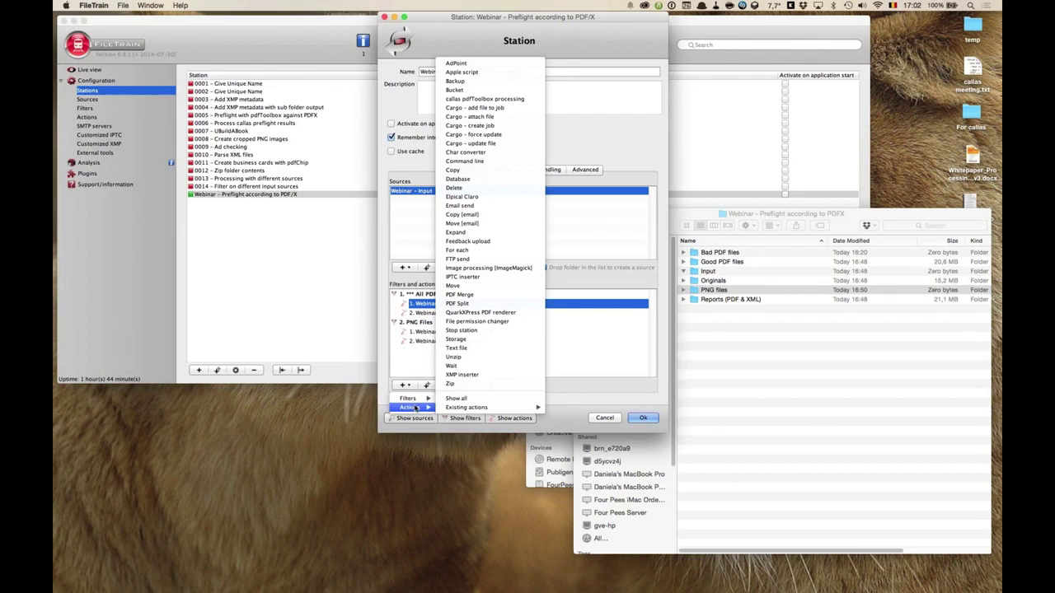
click(499, 180)
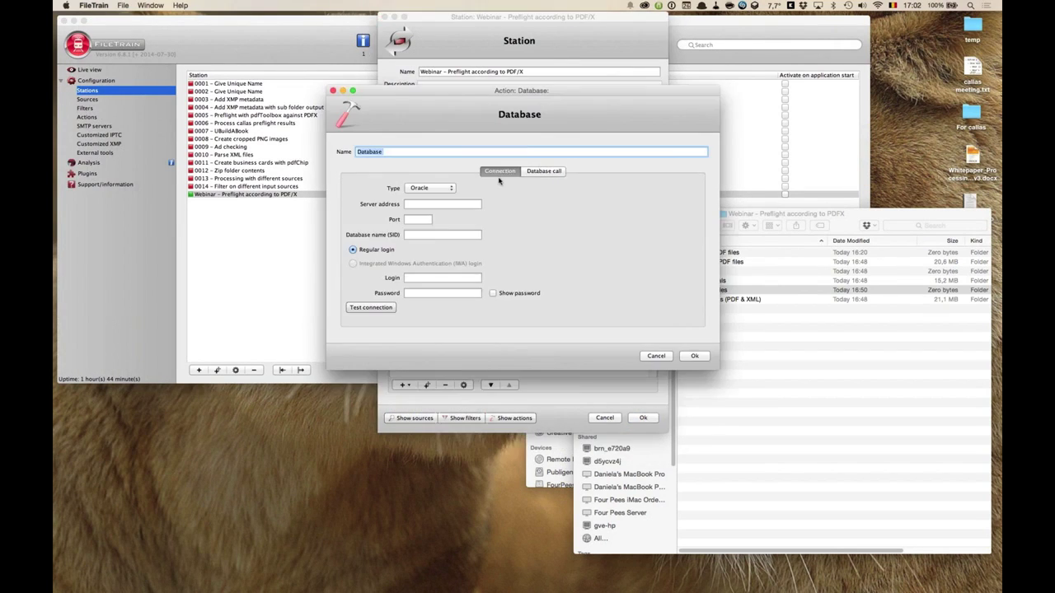
drag(500, 94, 321, 33)
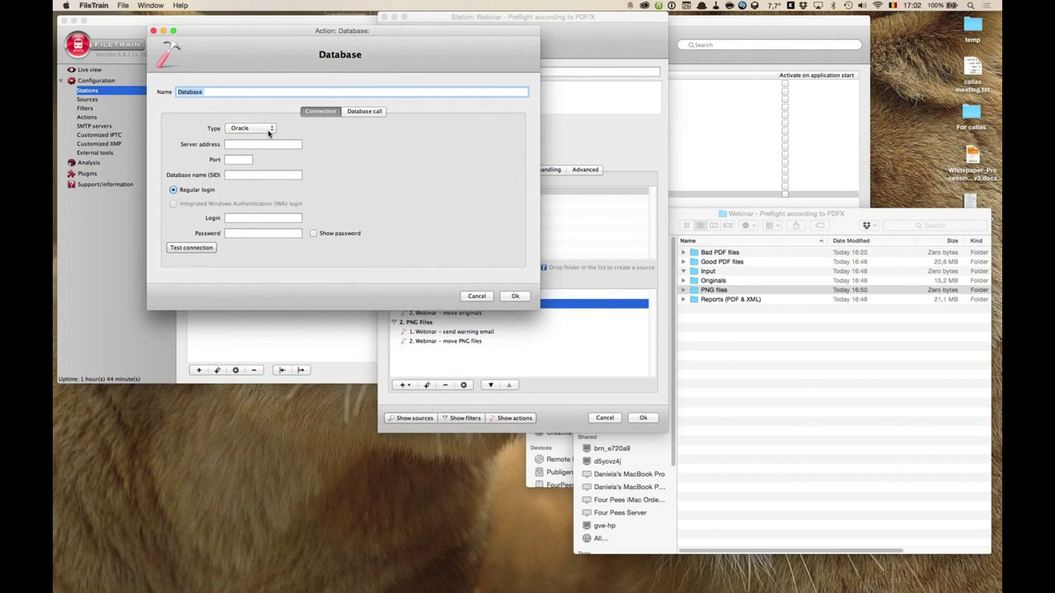
click(268, 130)
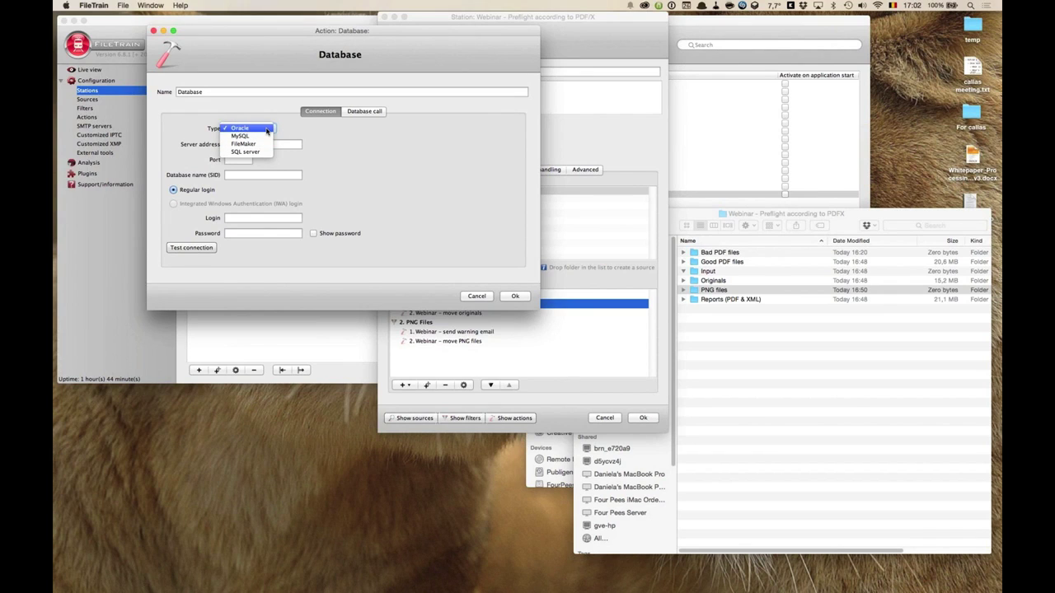
click(272, 116)
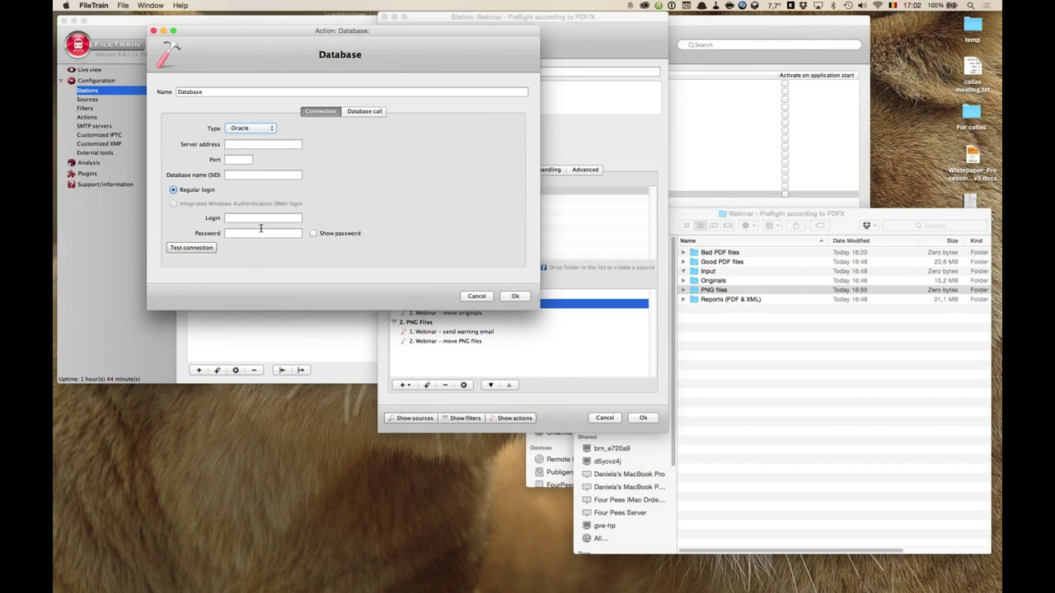
click(371, 111)
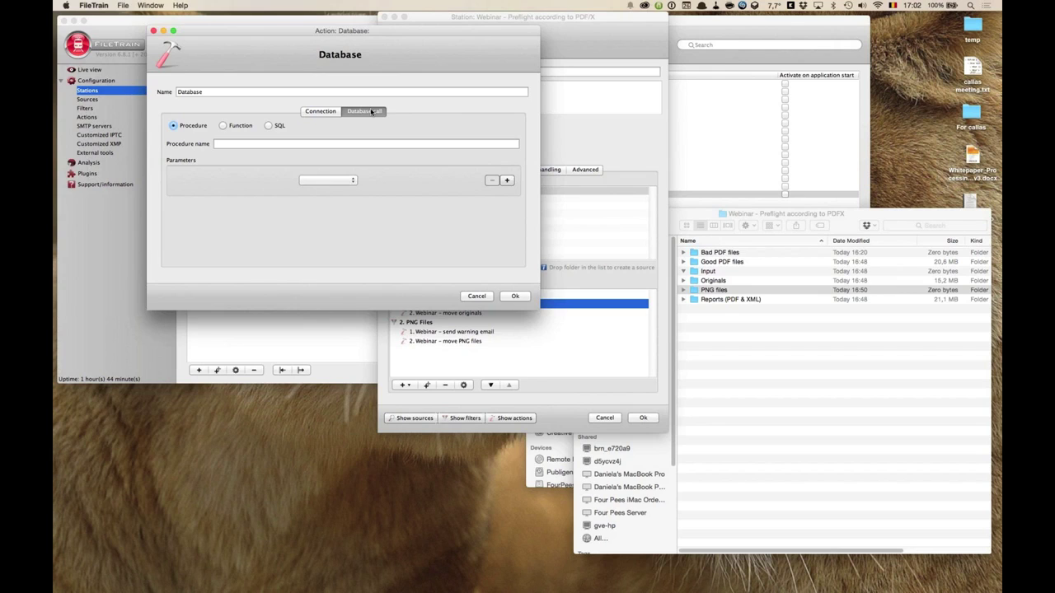
click(267, 125)
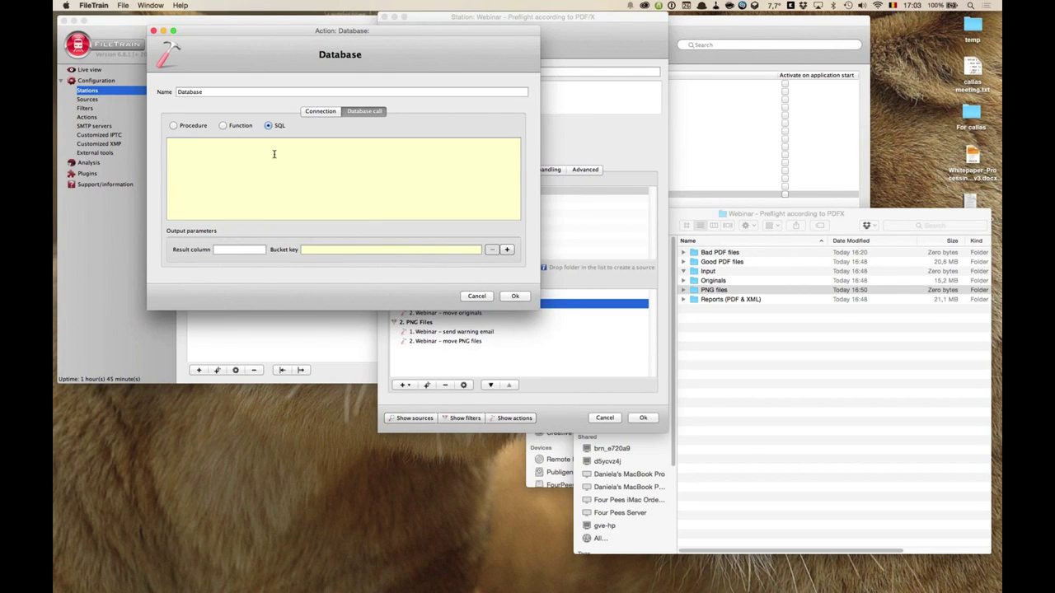
click(478, 296)
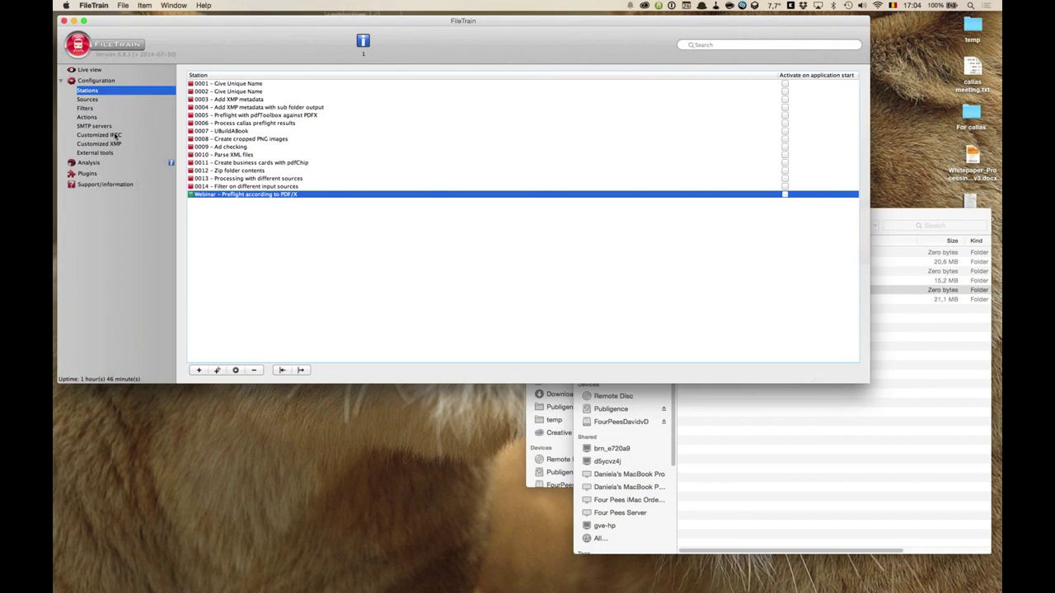
Examine the components of stations "0012 - Zip folder contents" and "0008 - Create cropped PNG images", closing each without changes
double_click(262, 170)
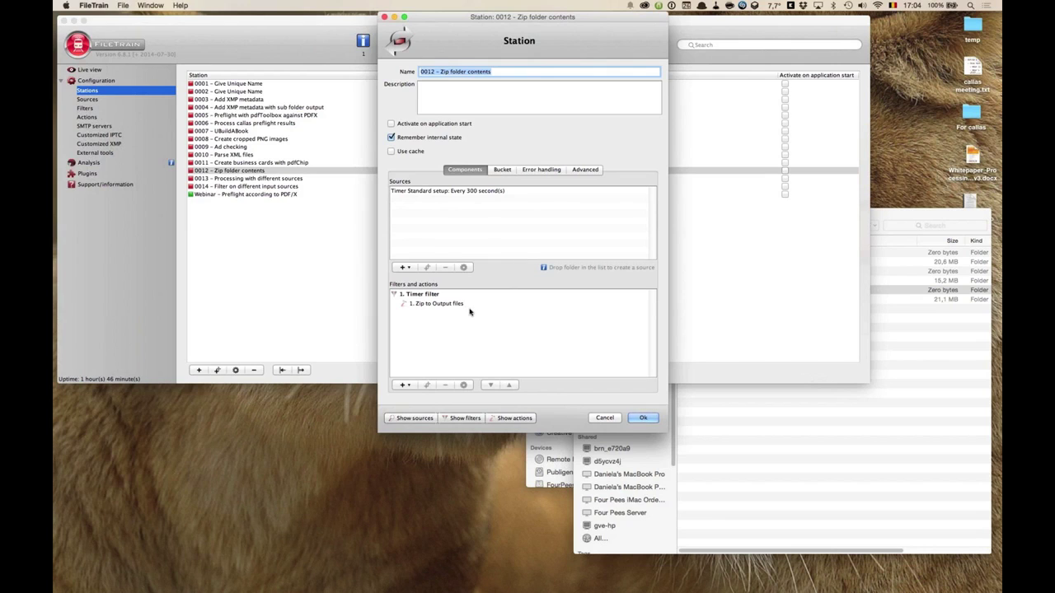
key(Escape)
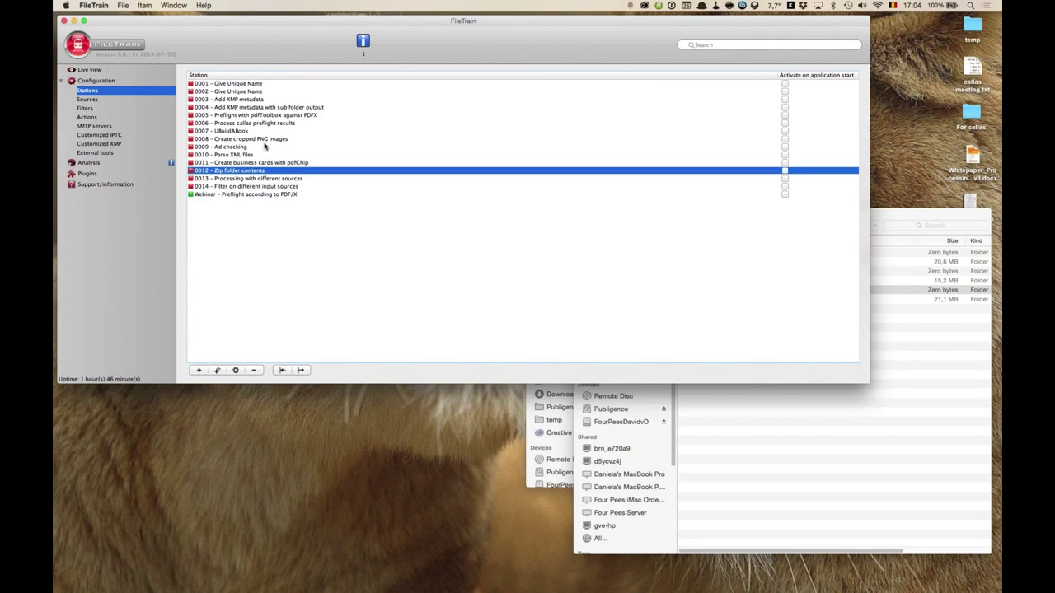
double_click(267, 138)
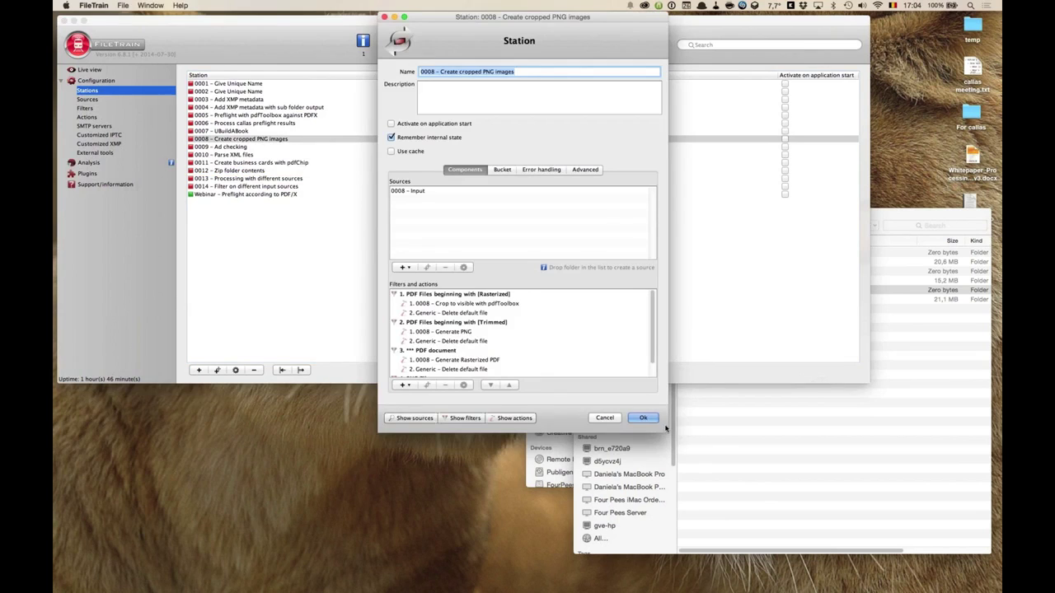
click(419, 192)
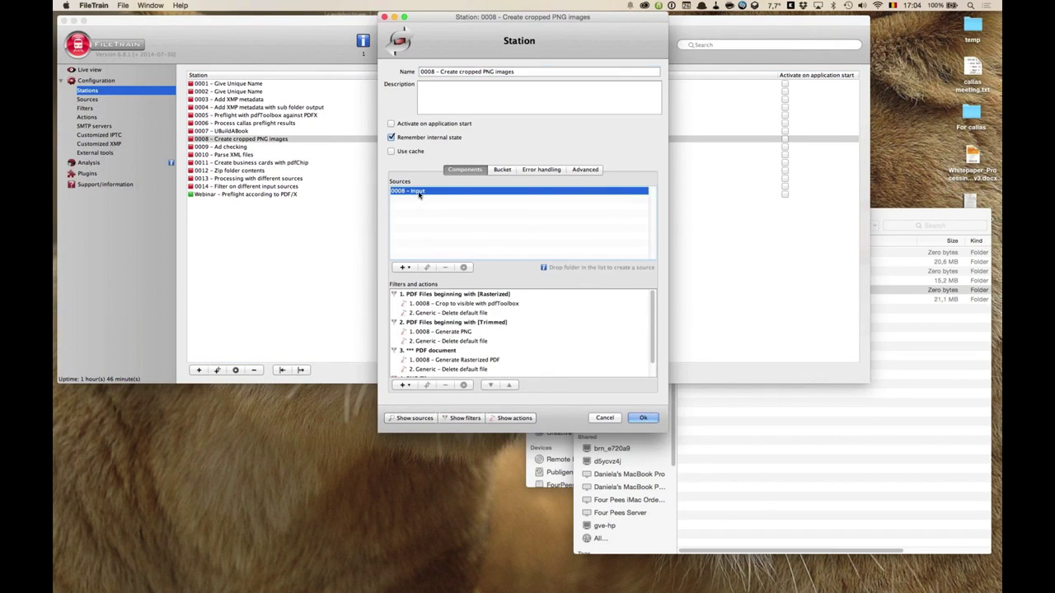
scroll(654, 320, down, 1)
scroll(654, 317, up, 1)
scroll(654, 330, down, 2)
scroll(653, 323, up, 2)
click(609, 418)
Examine the sources, filters and actions of station "0006 - Process callas preflight results" and close it without changes
double_click(627, 123)
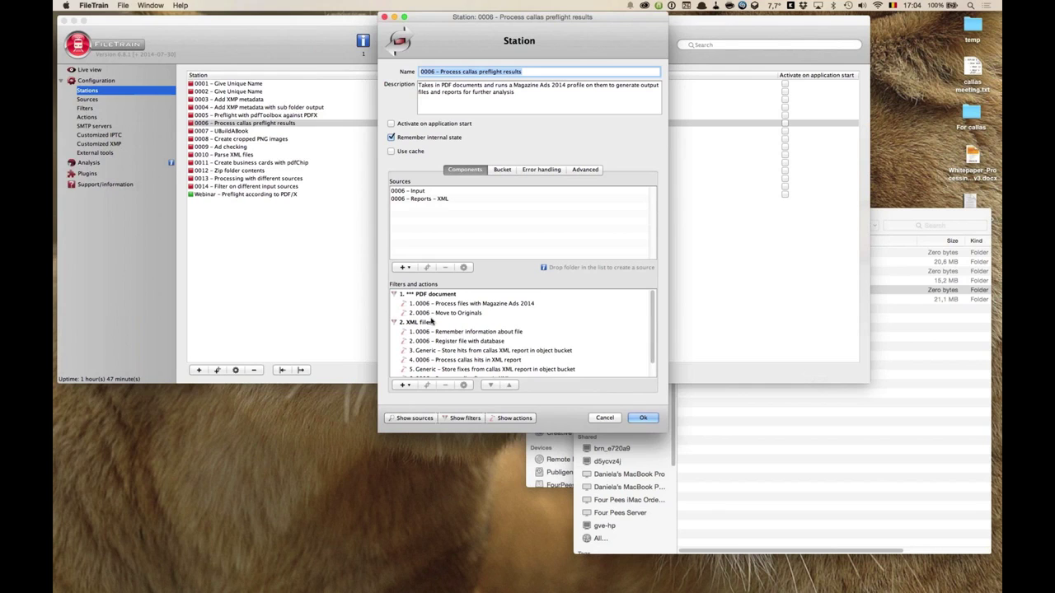
scroll(652, 329, down, 2)
scroll(626, 344, up, 2)
click(604, 418)
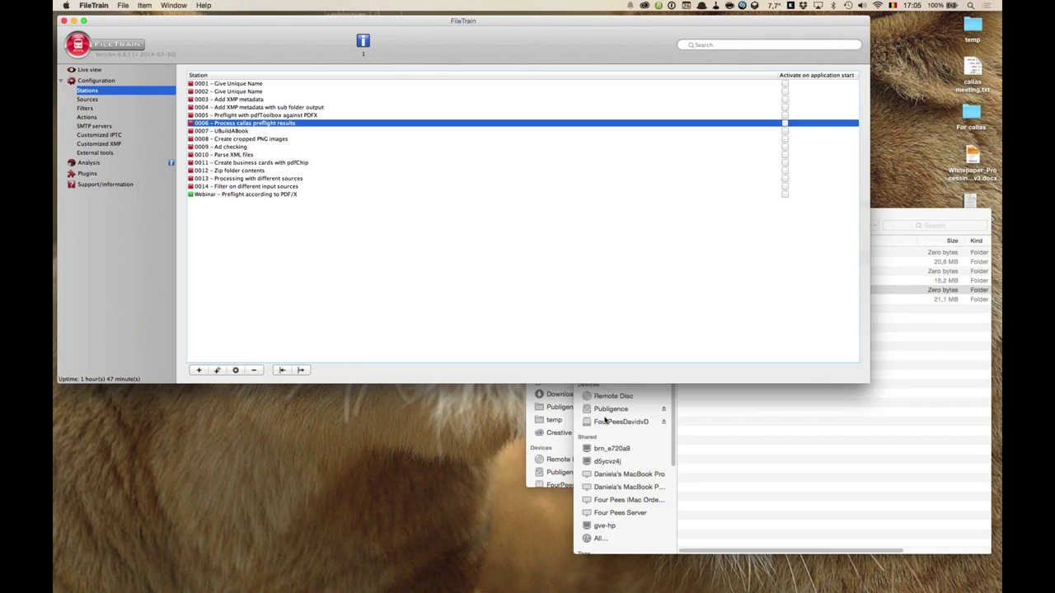
Deactivate the station "Webinar - Preflight according to PDF/X"
click(287, 196)
right_click(288, 197)
click(310, 212)
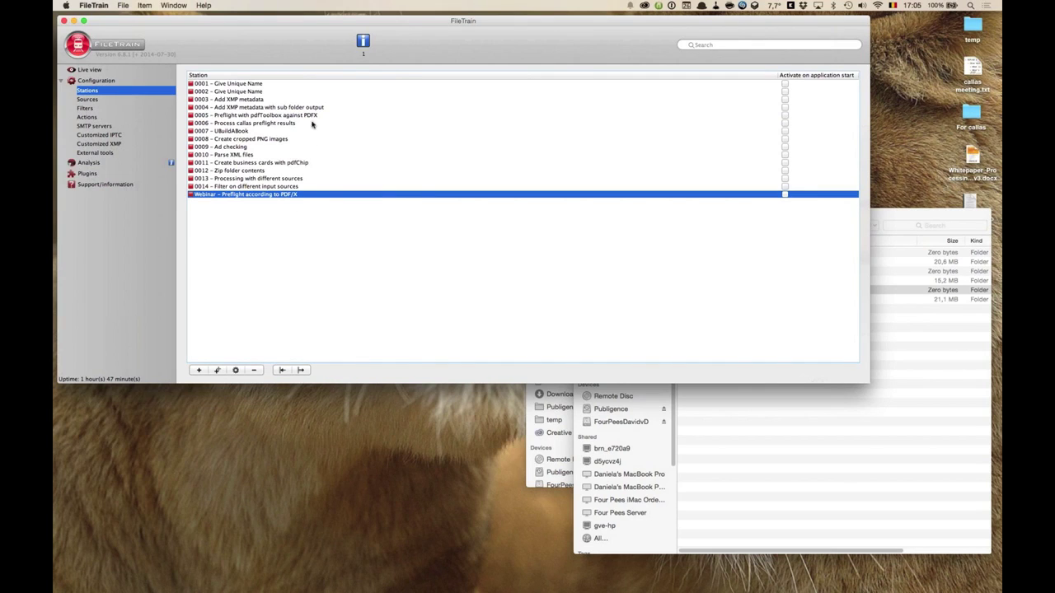
Review the configuration lists of filters, actions, SMTP servers, customized IPTC and customized XMP
mouse_move(320, 183)
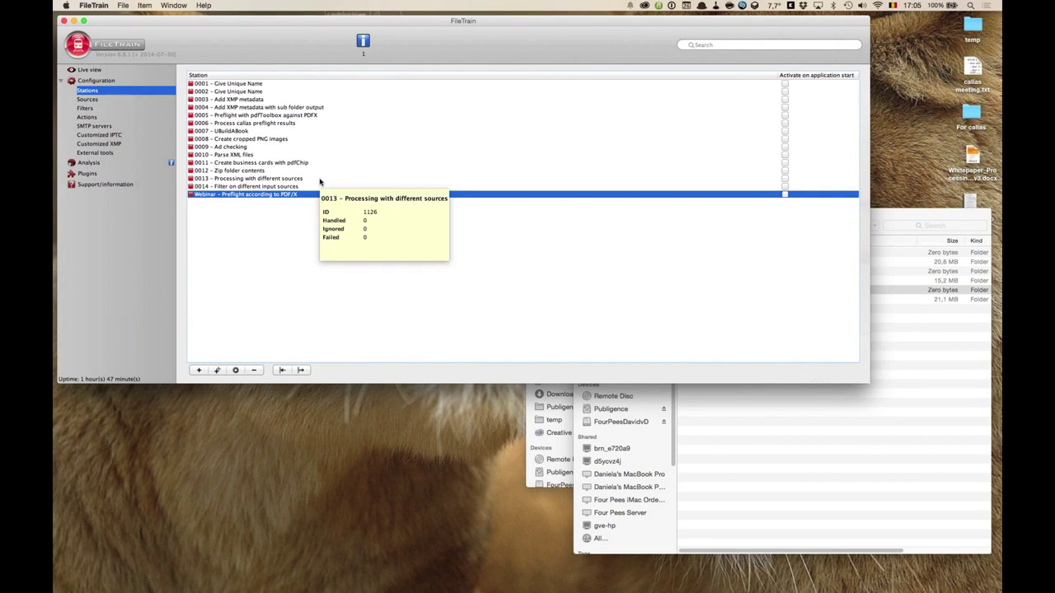
click(98, 107)
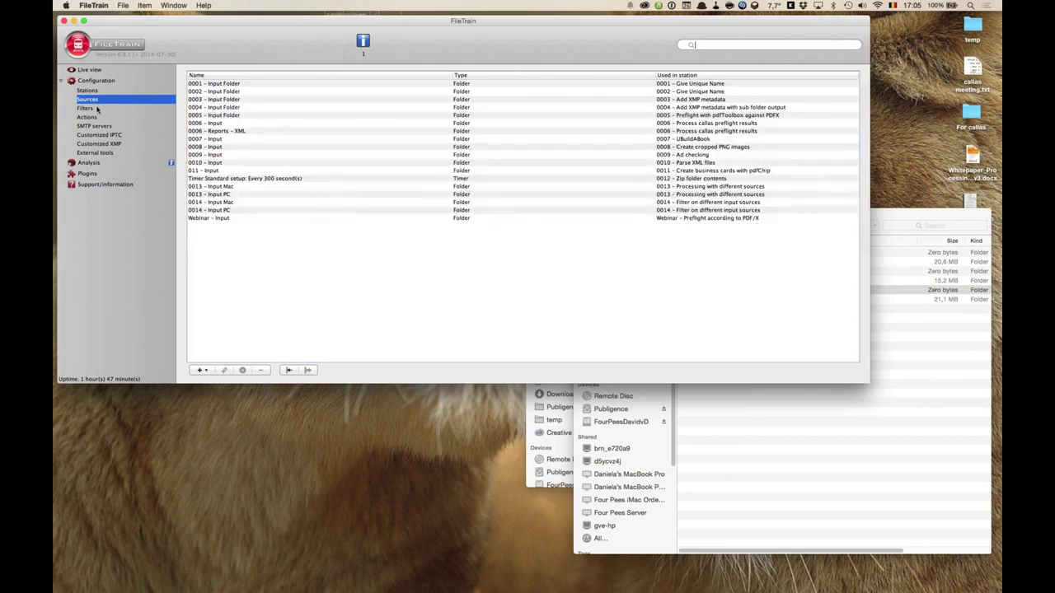
click(99, 117)
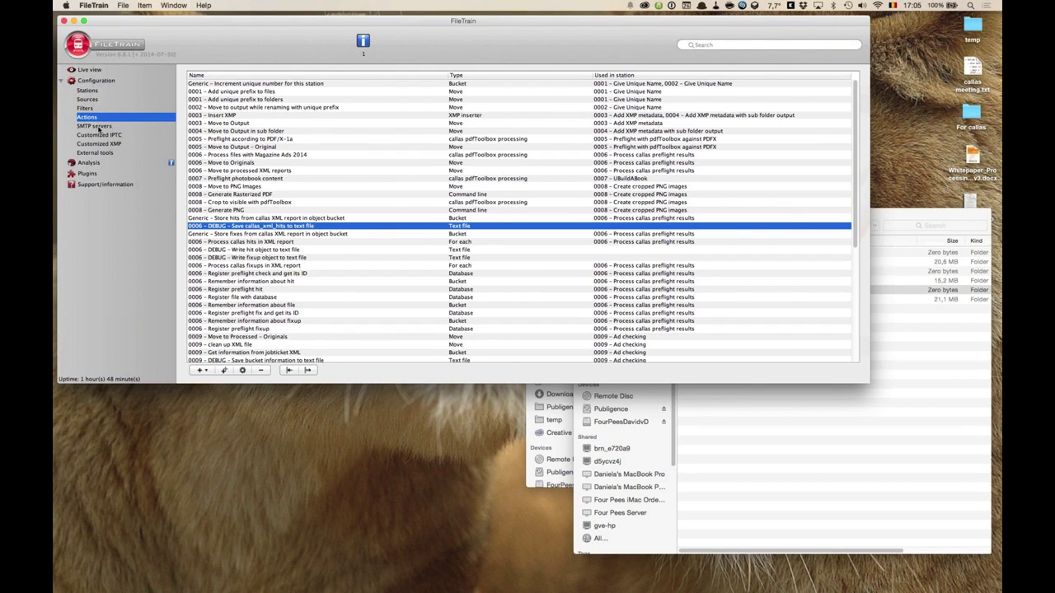
click(102, 127)
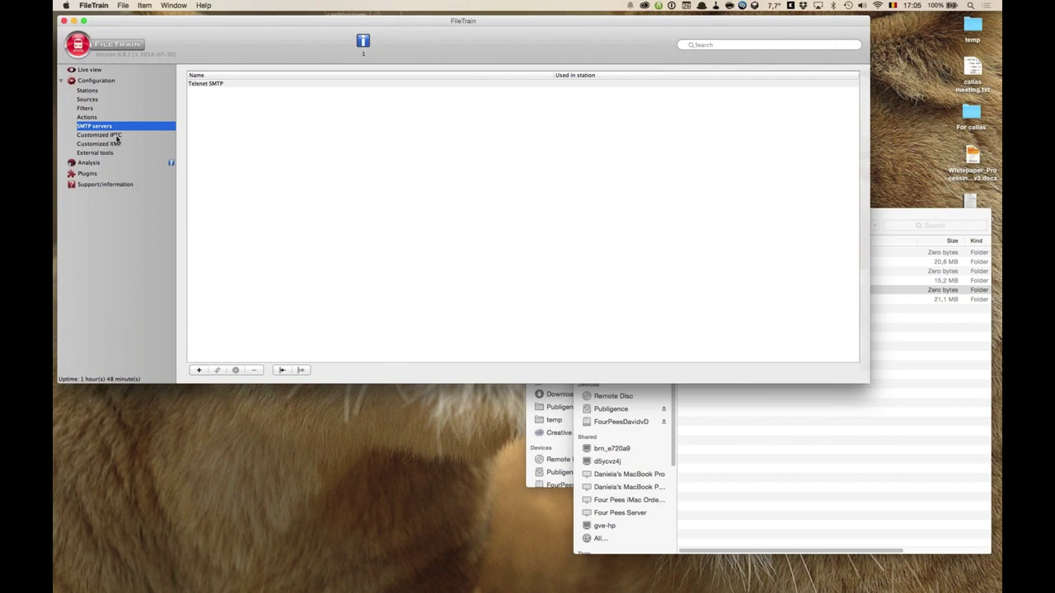
click(116, 136)
click(99, 144)
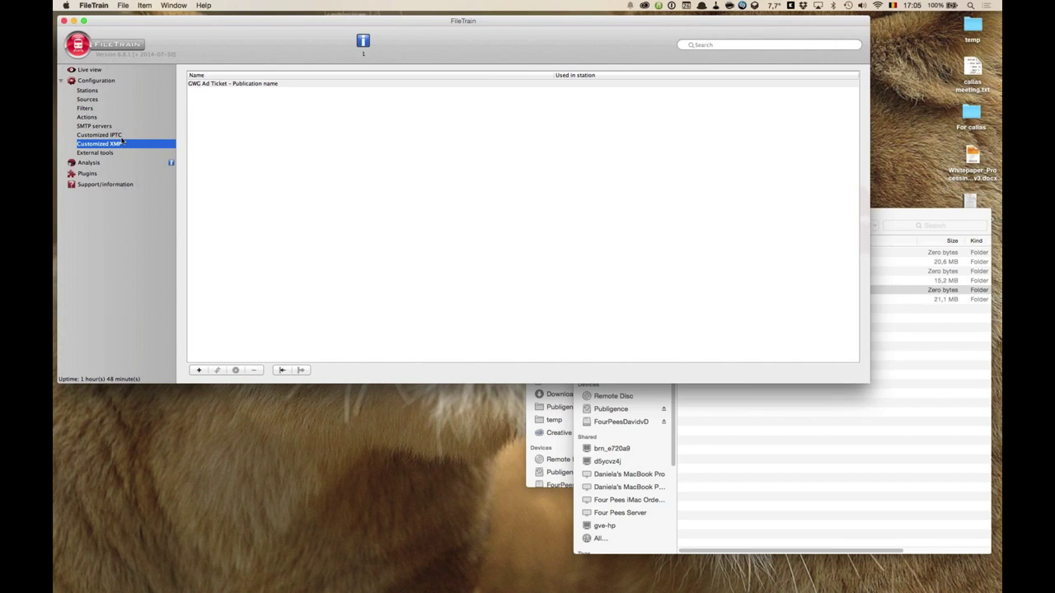
Examine the external tools configuration, expanding the ExifTool and ImageMagick details, and return to the station list
click(98, 152)
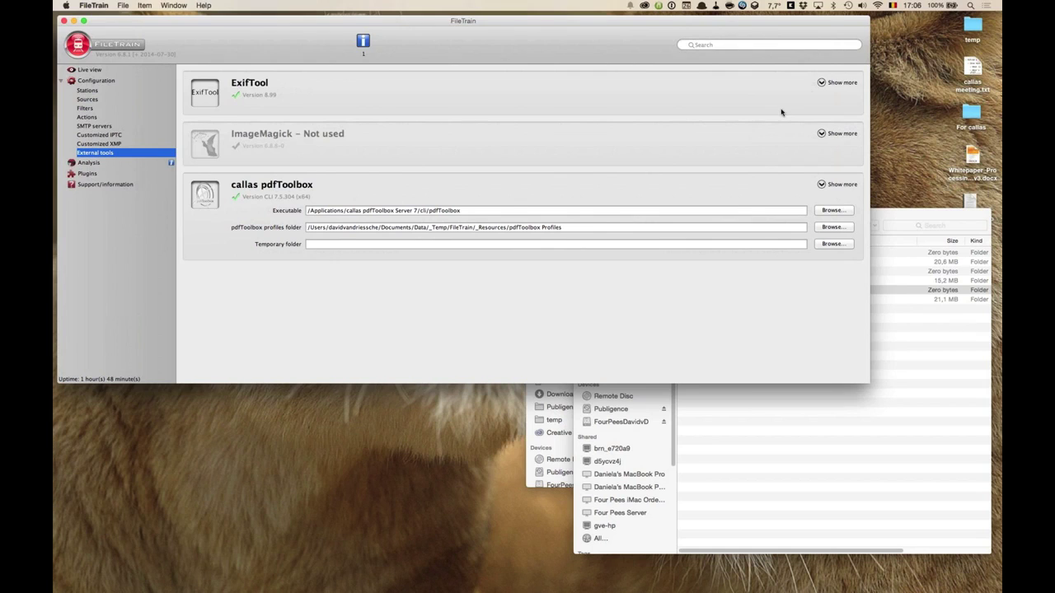
click(822, 83)
click(823, 141)
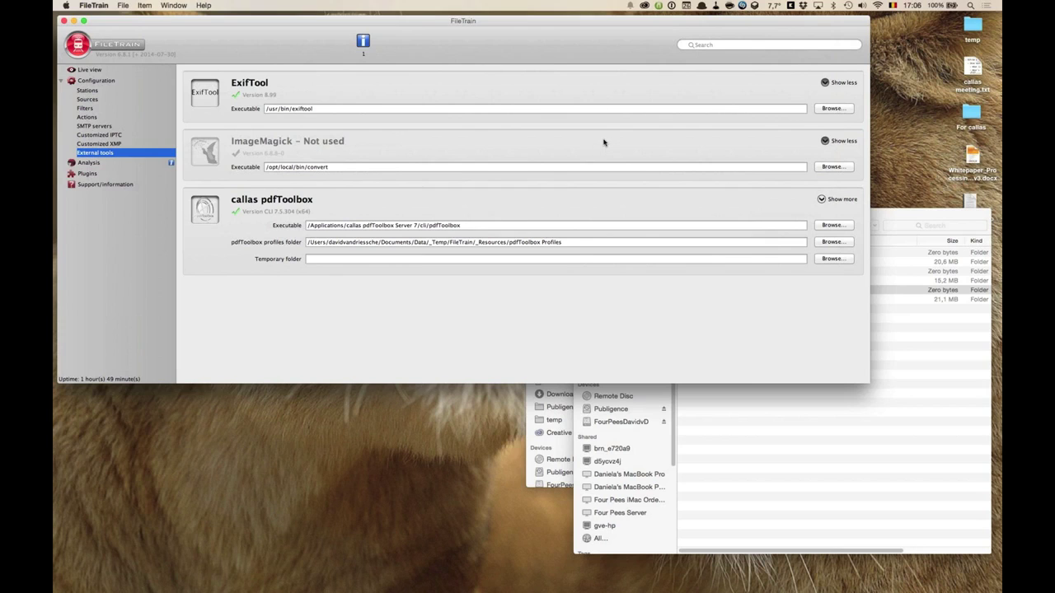
click(88, 91)
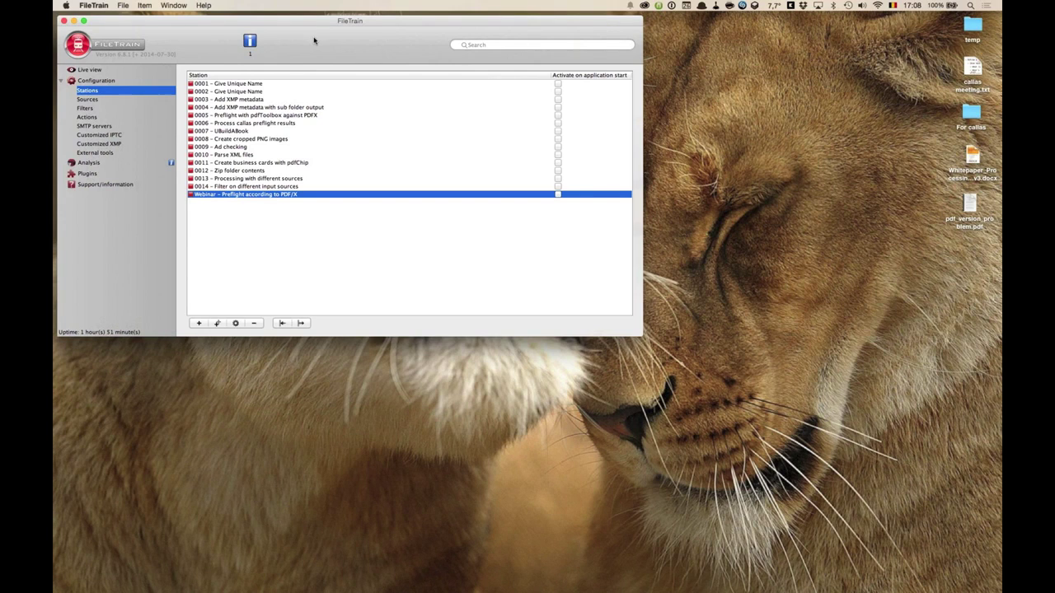
In Safari, go to laidbacksolutions.se and open the FileTrain product's Download FileTrain page
mouse_move(60, 115)
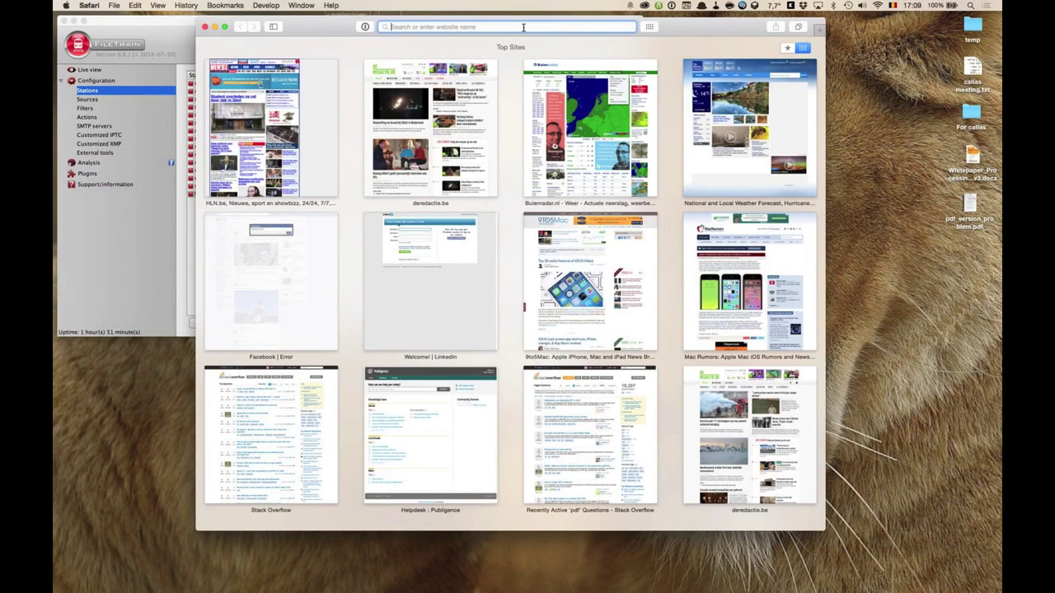
text(laidbacksolutions.se)
key(Return)
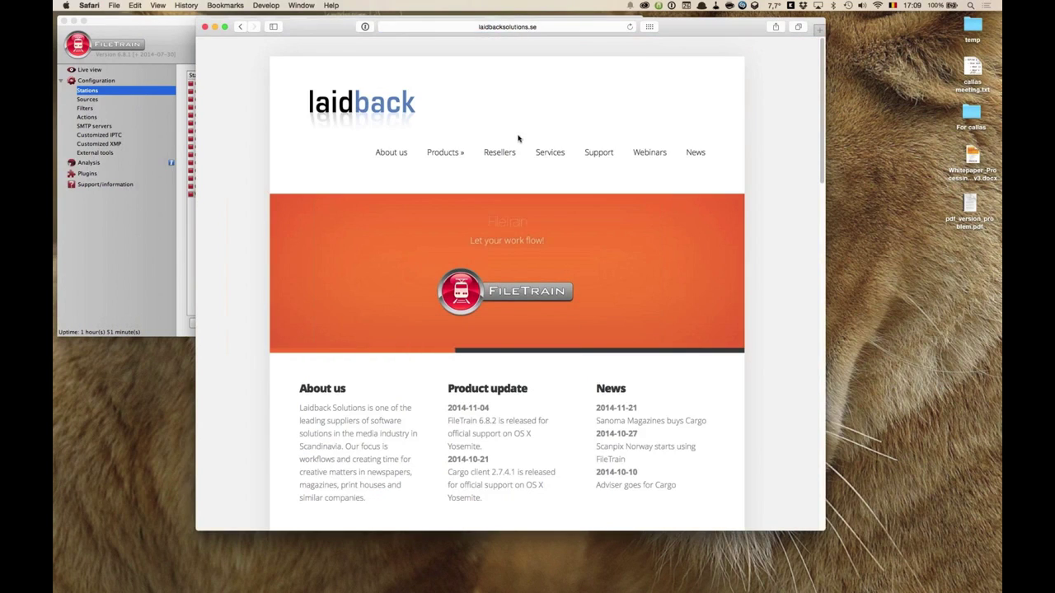
mouse_move(445, 153)
mouse_move(459, 177)
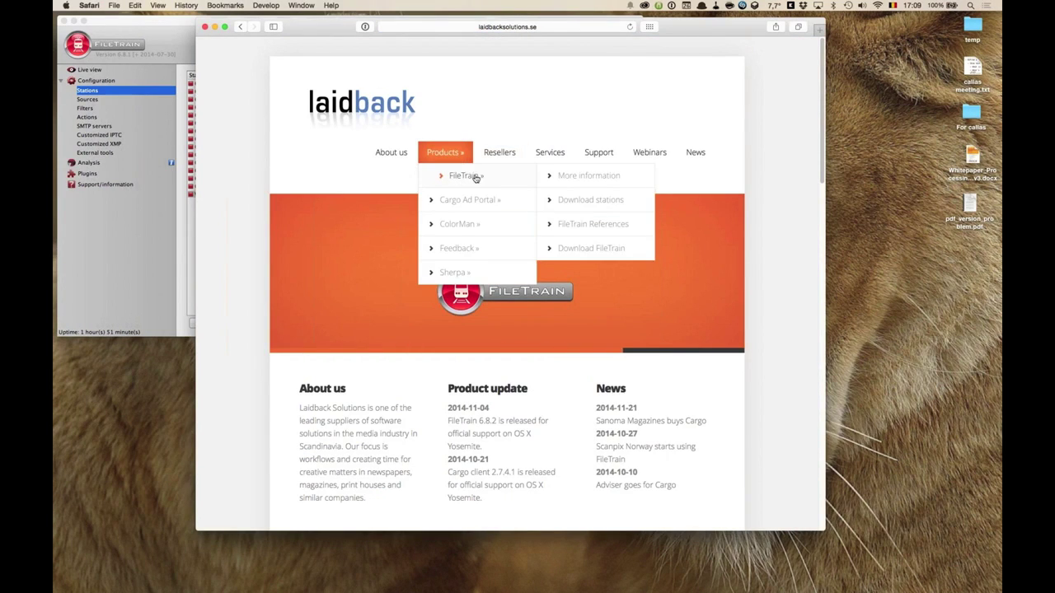
click(573, 247)
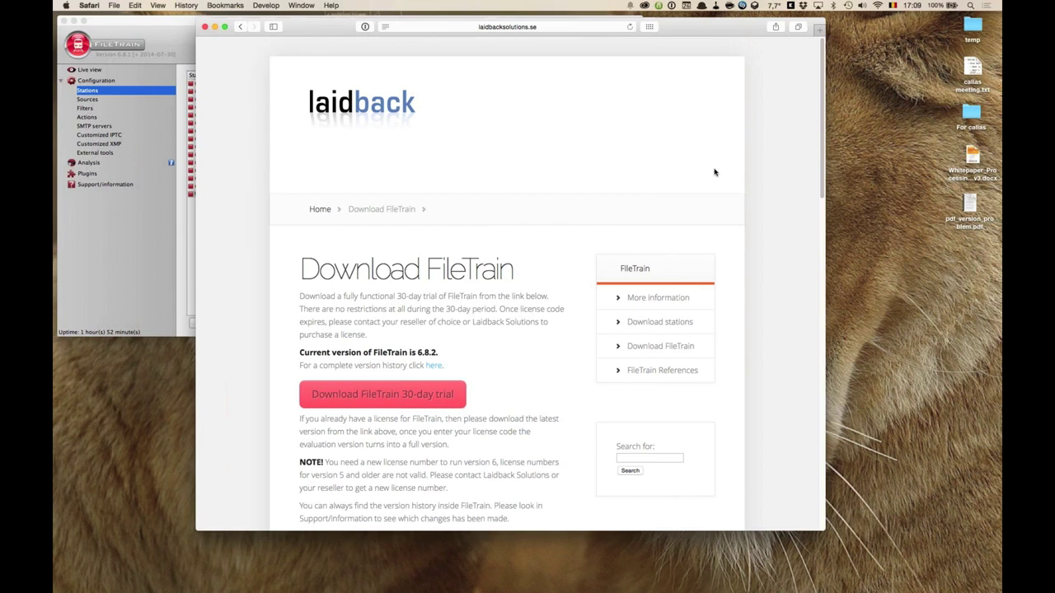
Close the FileTrain download page and switch to the Keynote presentation
key(super+w)
key(super+Tab)
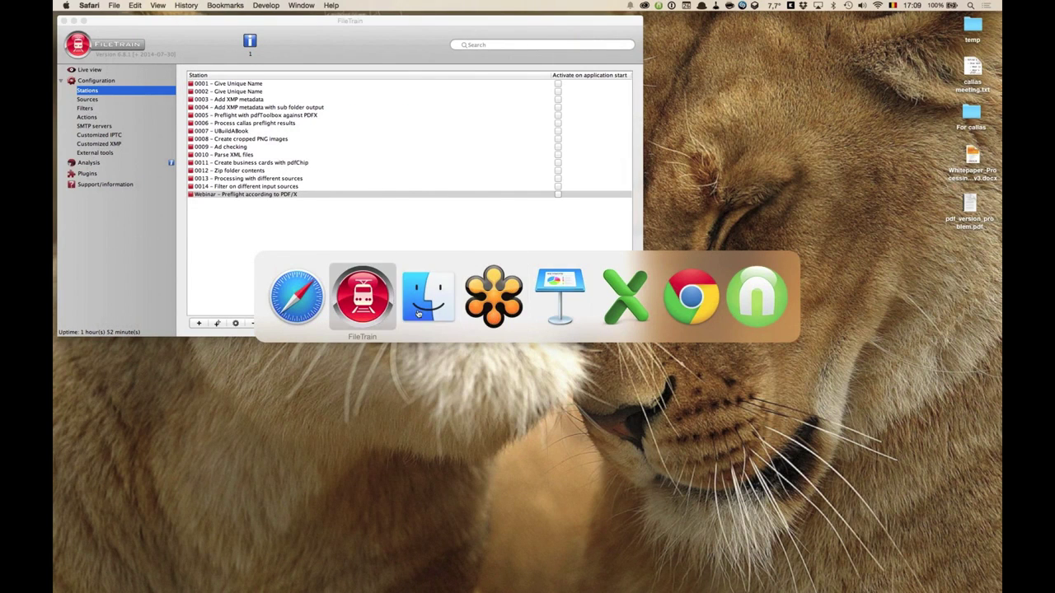
click(568, 297)
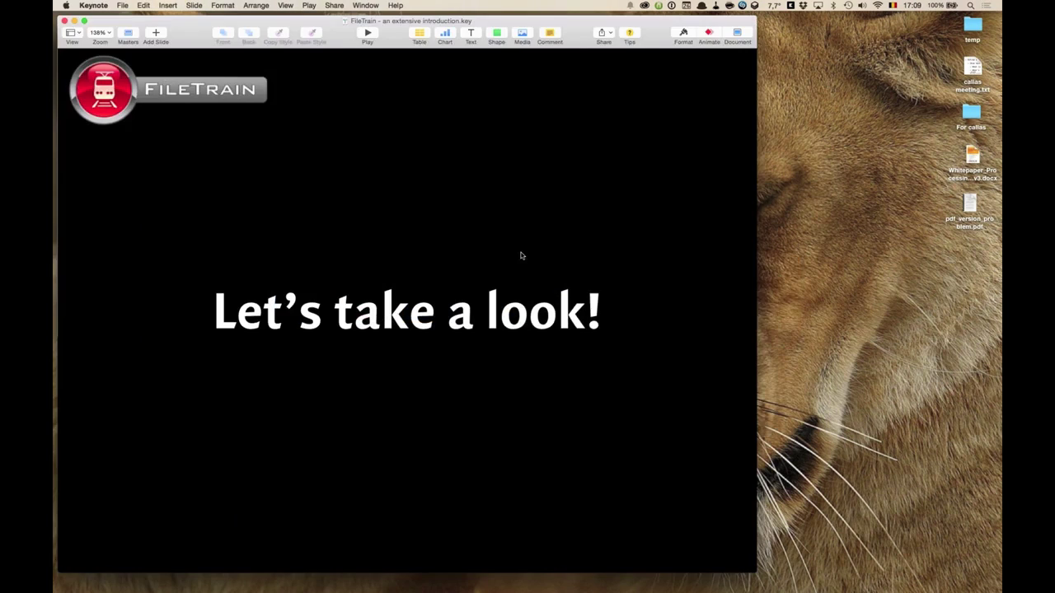